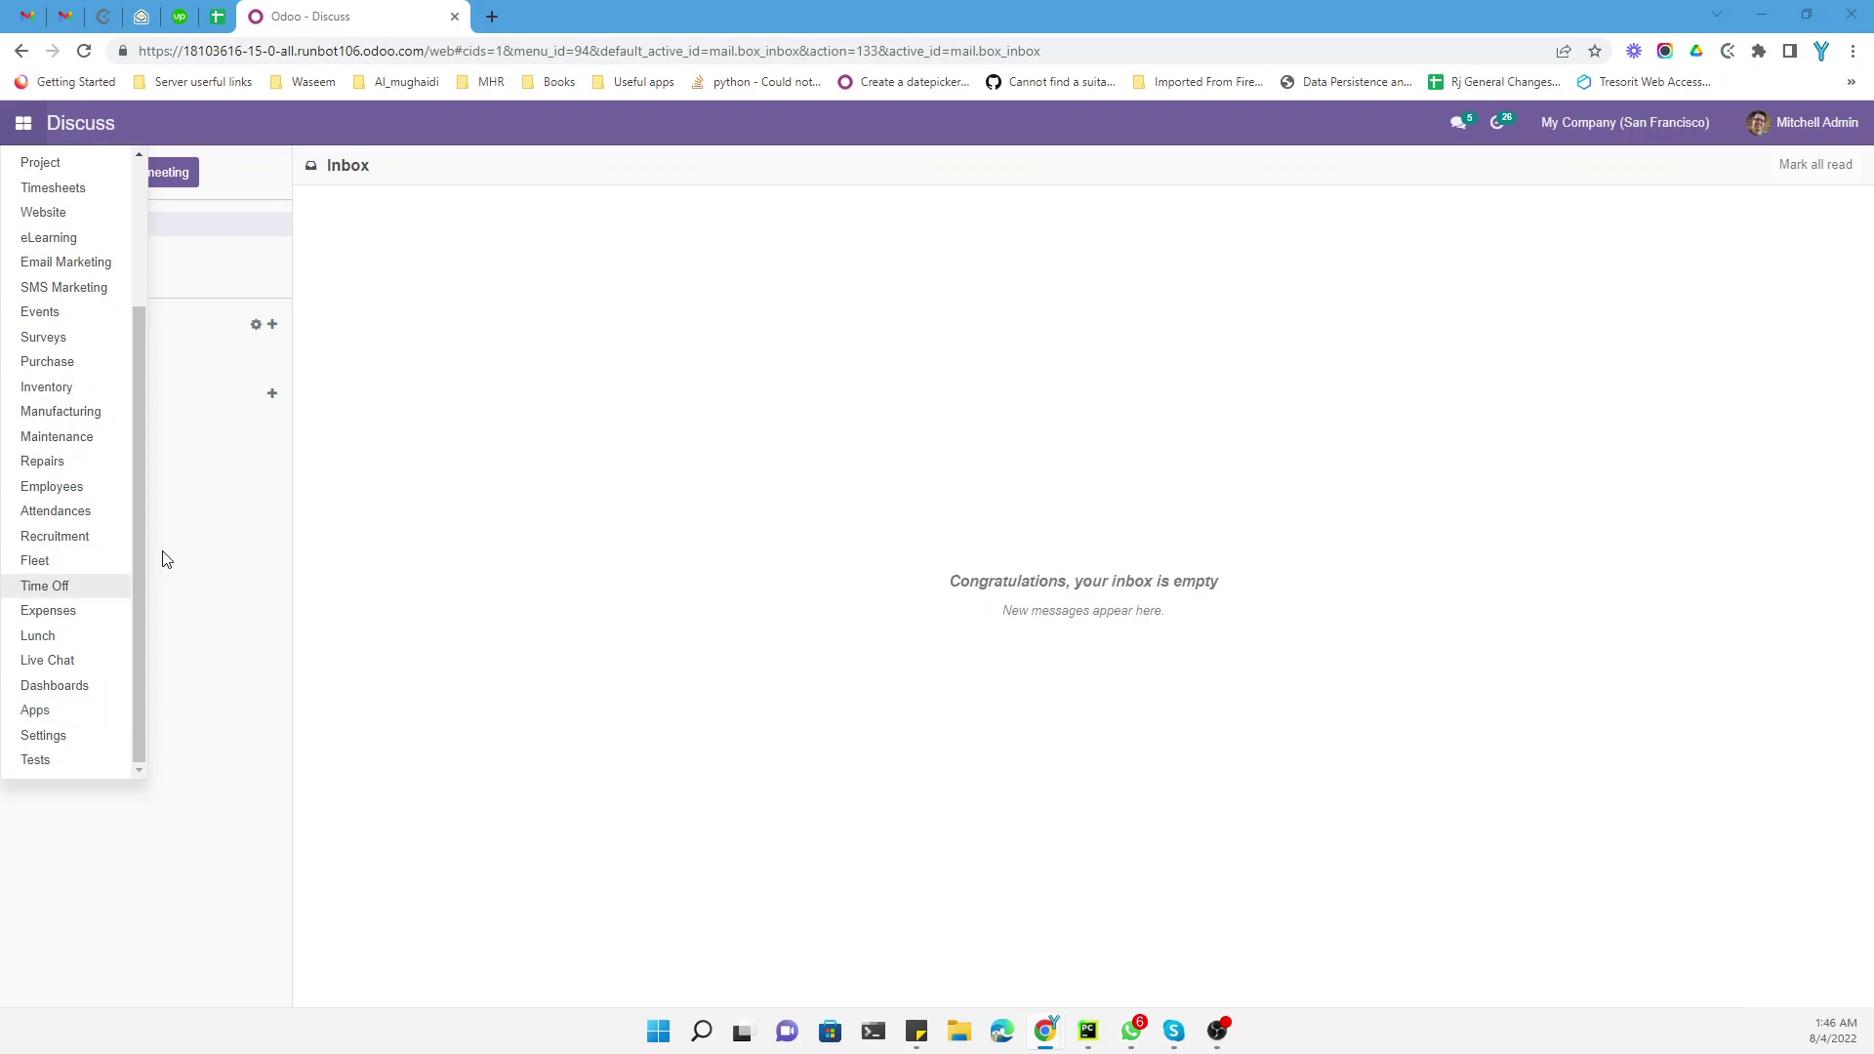
Reopen the Odoo app list and scroll down toward Settings
{"action": "left_click", "coordinate": [15, 124]}
{"action": "left_click", "coordinate": [15, 124]}
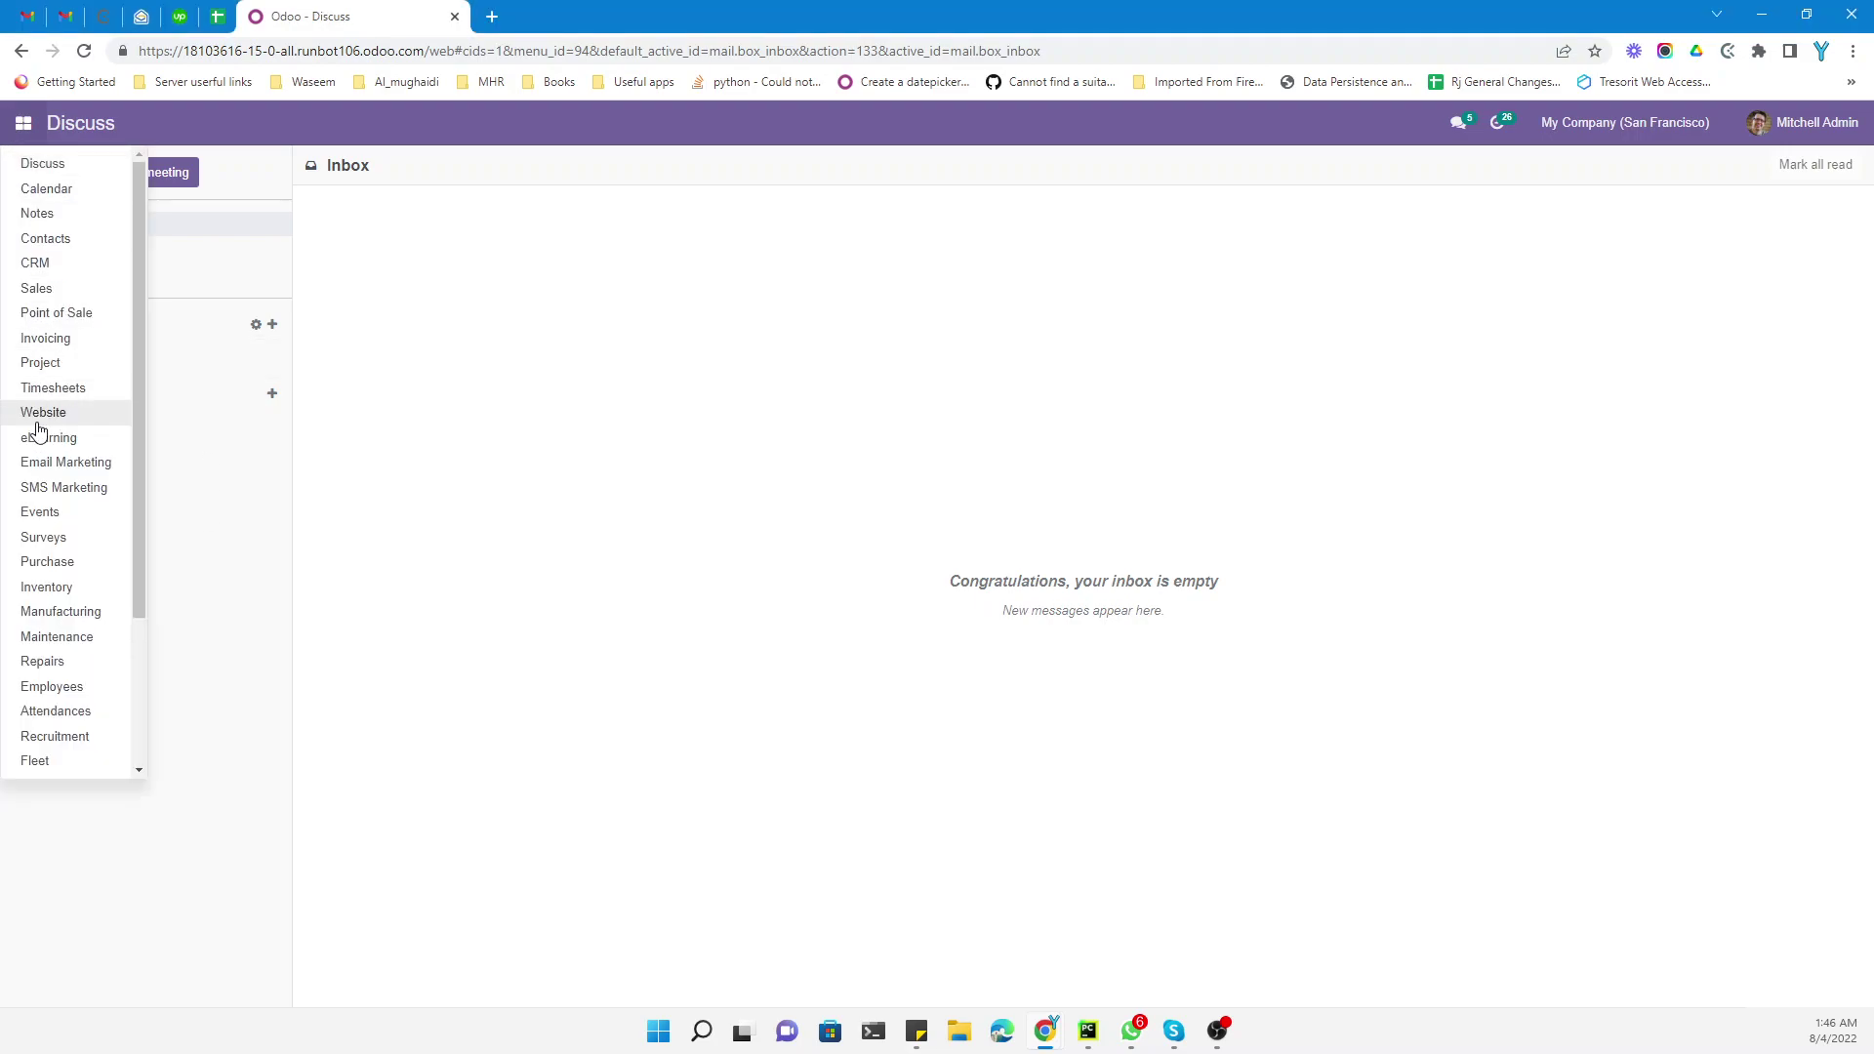
{"action": "scroll", "coordinate": [30, 547], "scroll_direction": "down", "scroll_amount": 2}
In Settings, enable Google Authentication under Integrations and select its Client ID field
{"action": "left_click", "coordinate": [40, 732]}
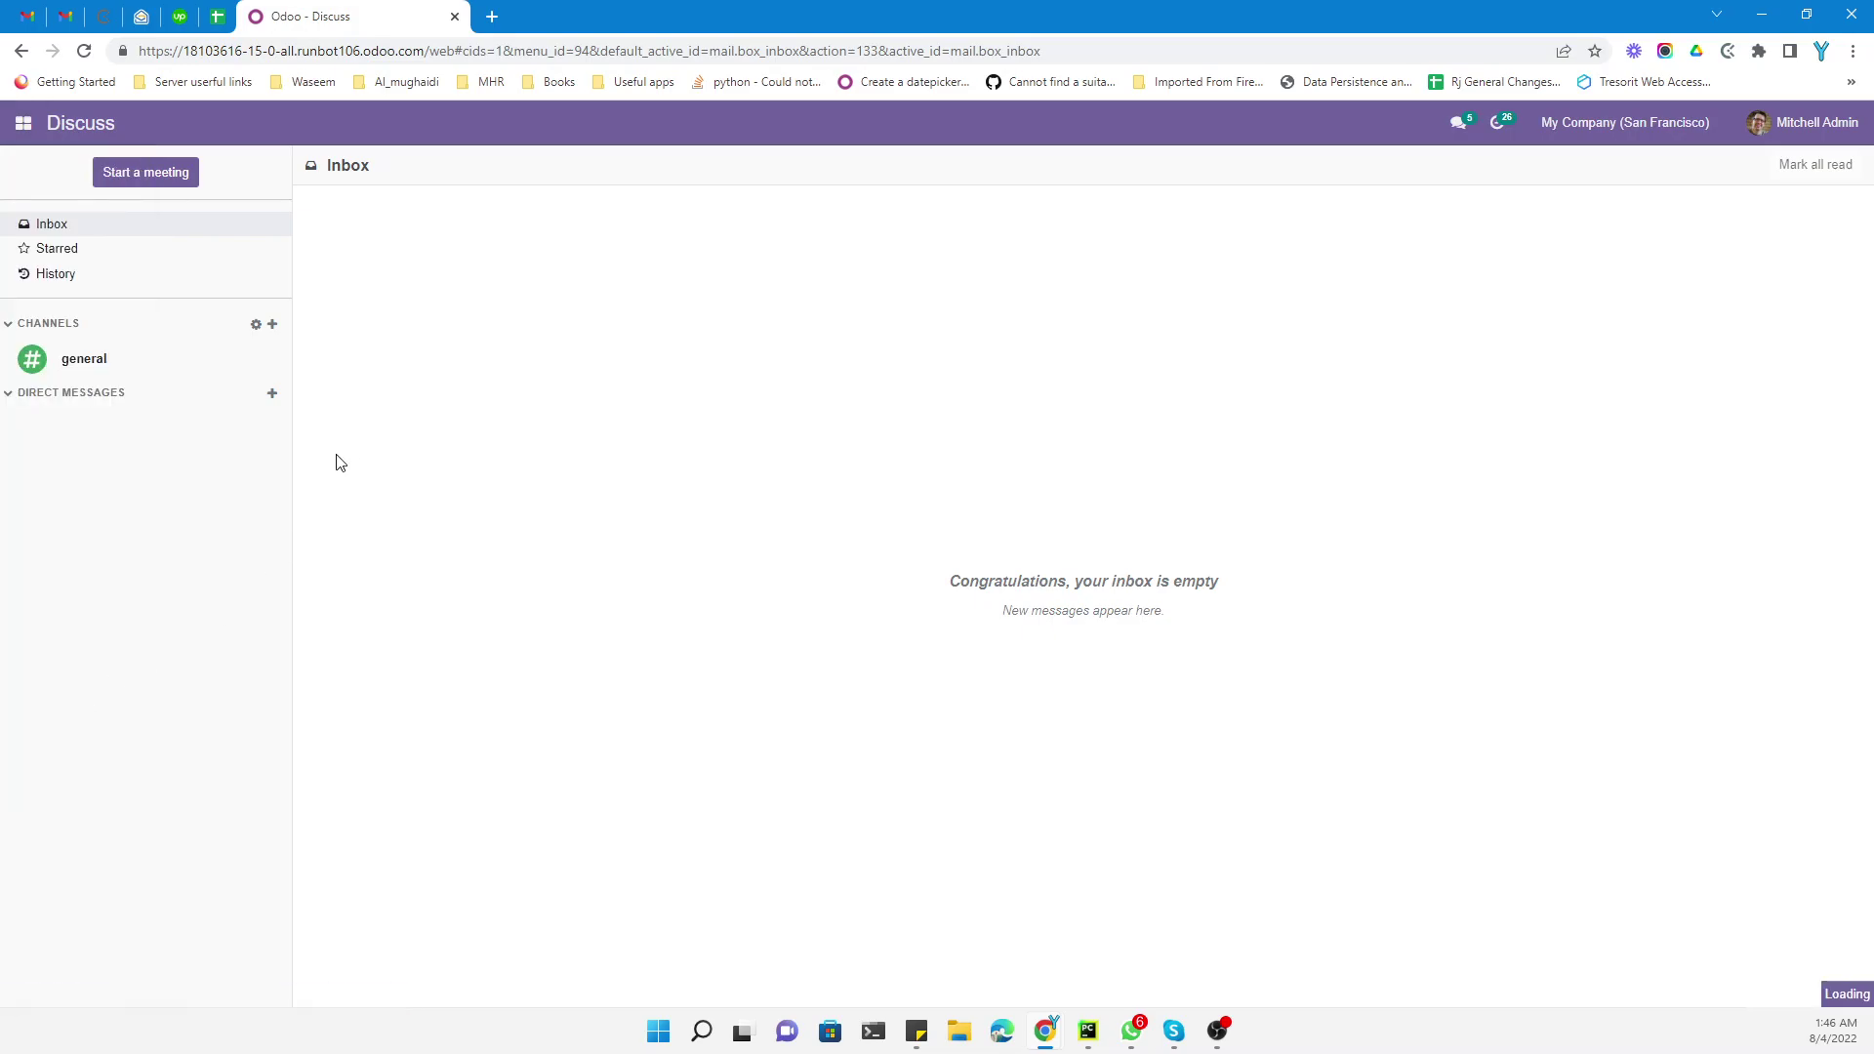
{"action": "scroll", "coordinate": [436, 497], "scroll_direction": "down", "scroll_amount": 15}
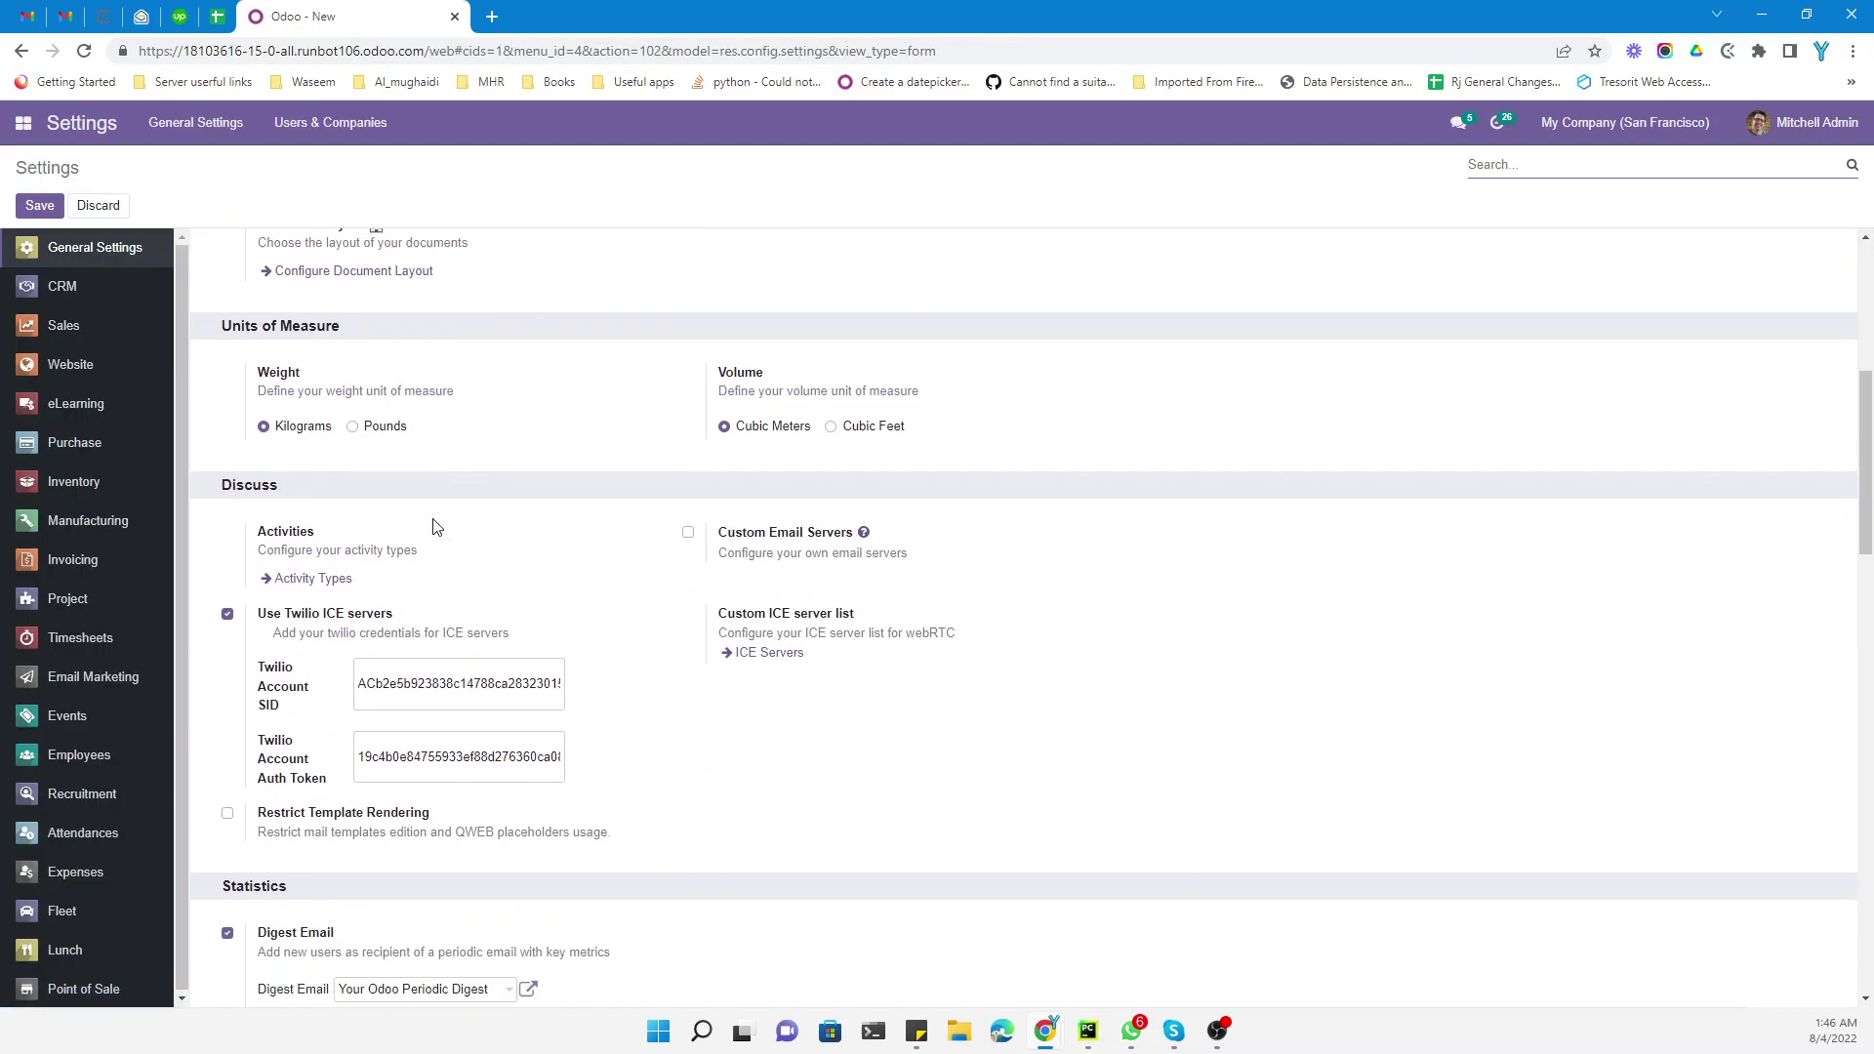
{"action": "scroll", "coordinate": [419, 527], "scroll_direction": "down", "scroll_amount": 7}
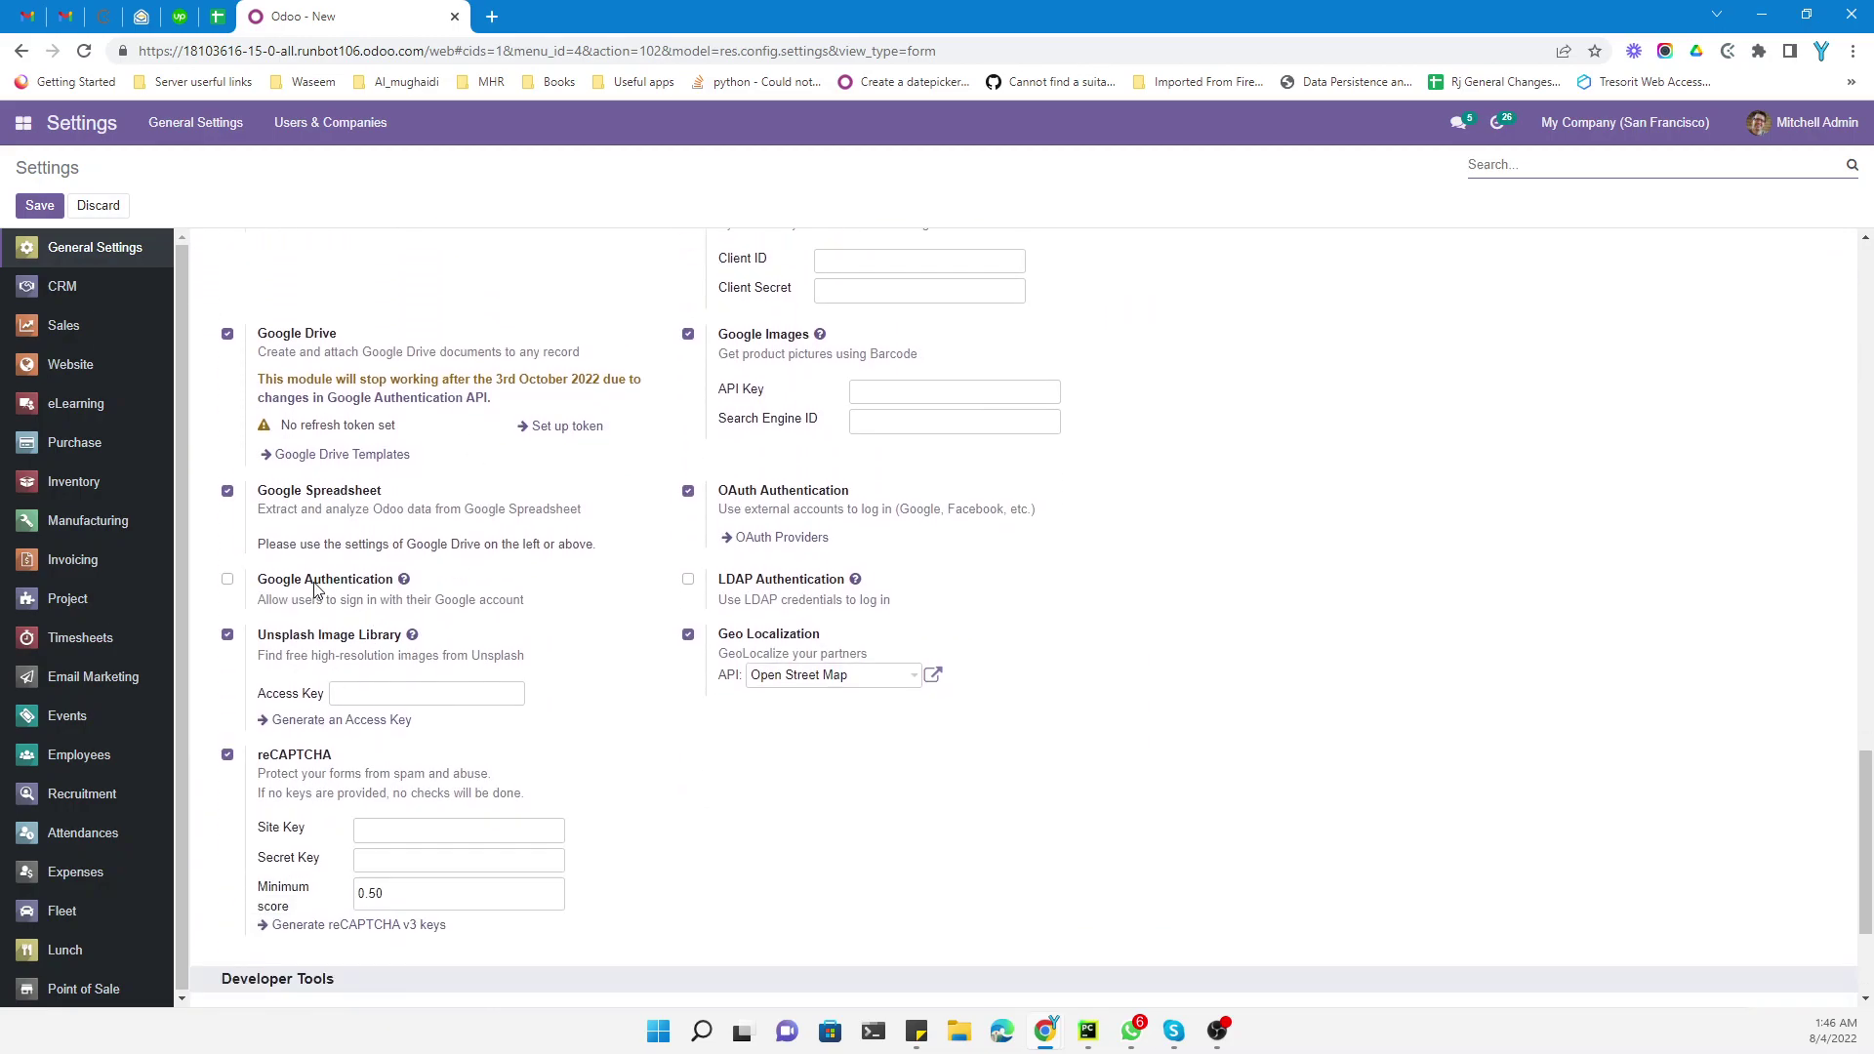
{"action": "left_click", "coordinate": [313, 584]}
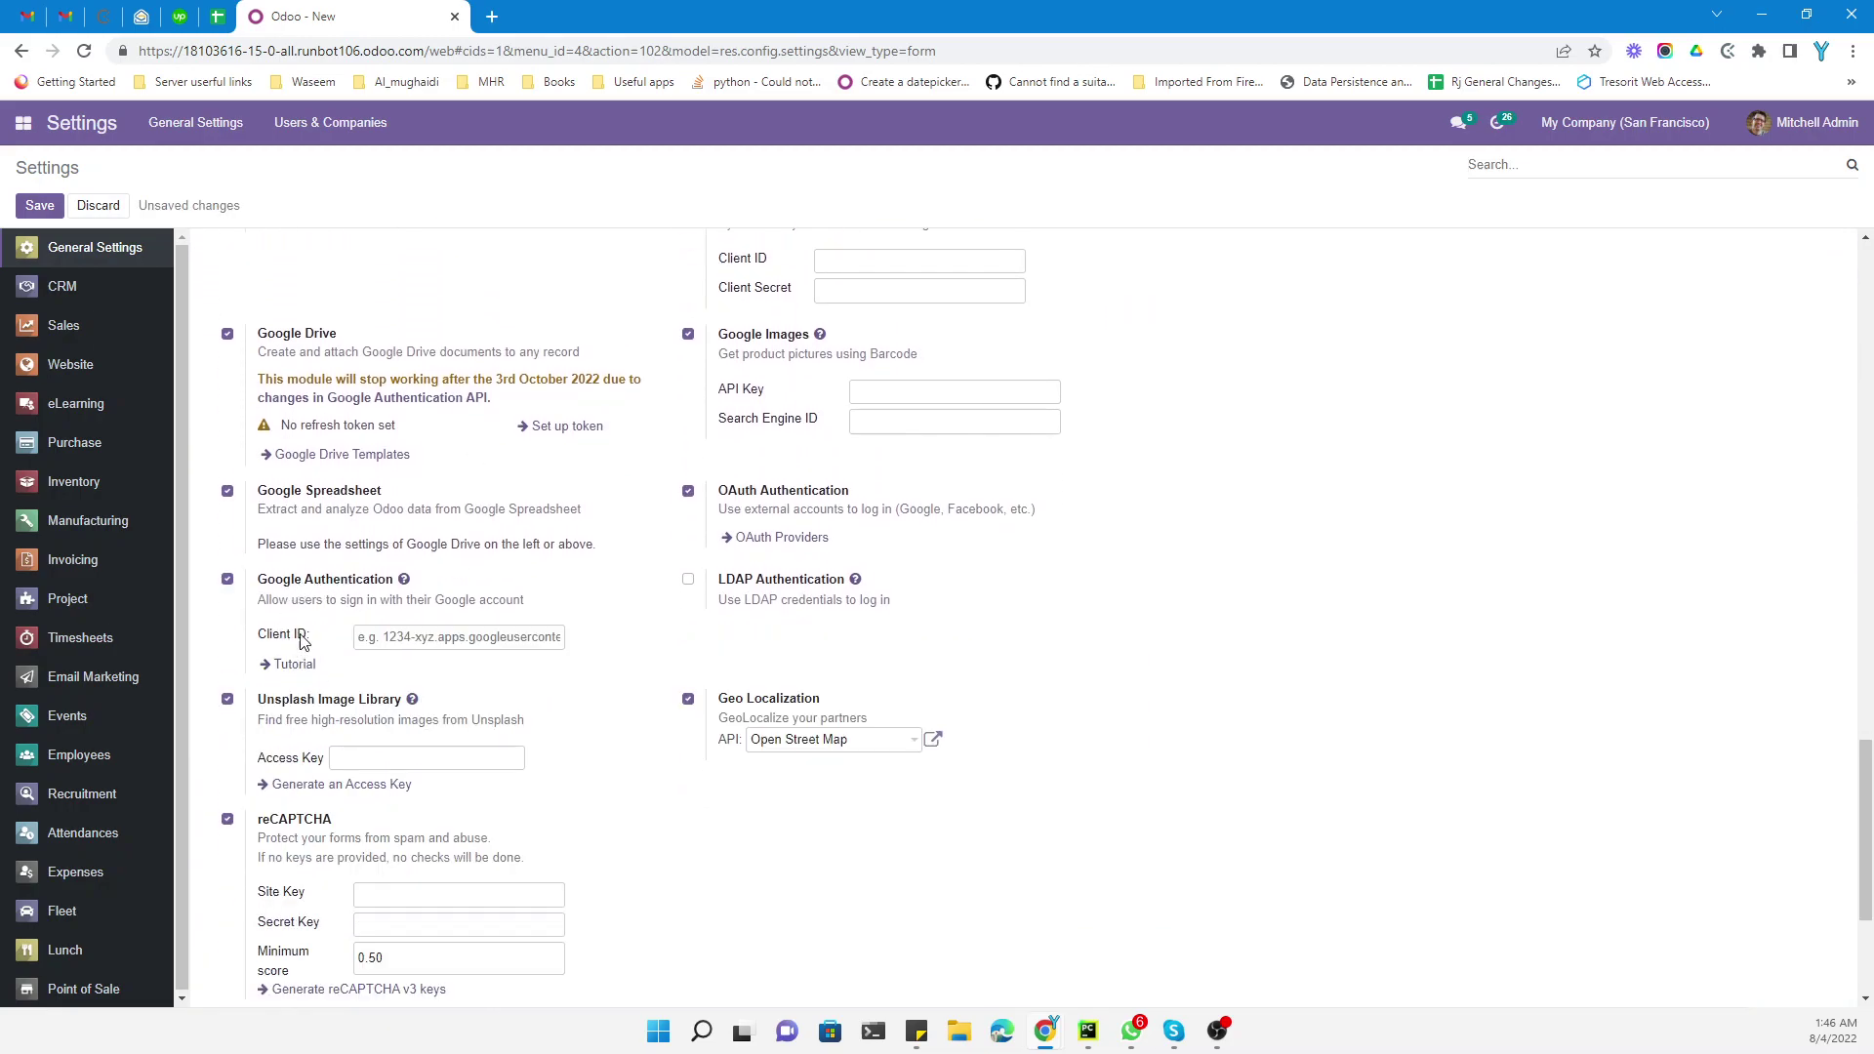
{"action": "left_click", "coordinate": [461, 642]}
Search Google for 'google cloud console' in a new browser tab
{"action": "left_click", "coordinate": [492, 17]}
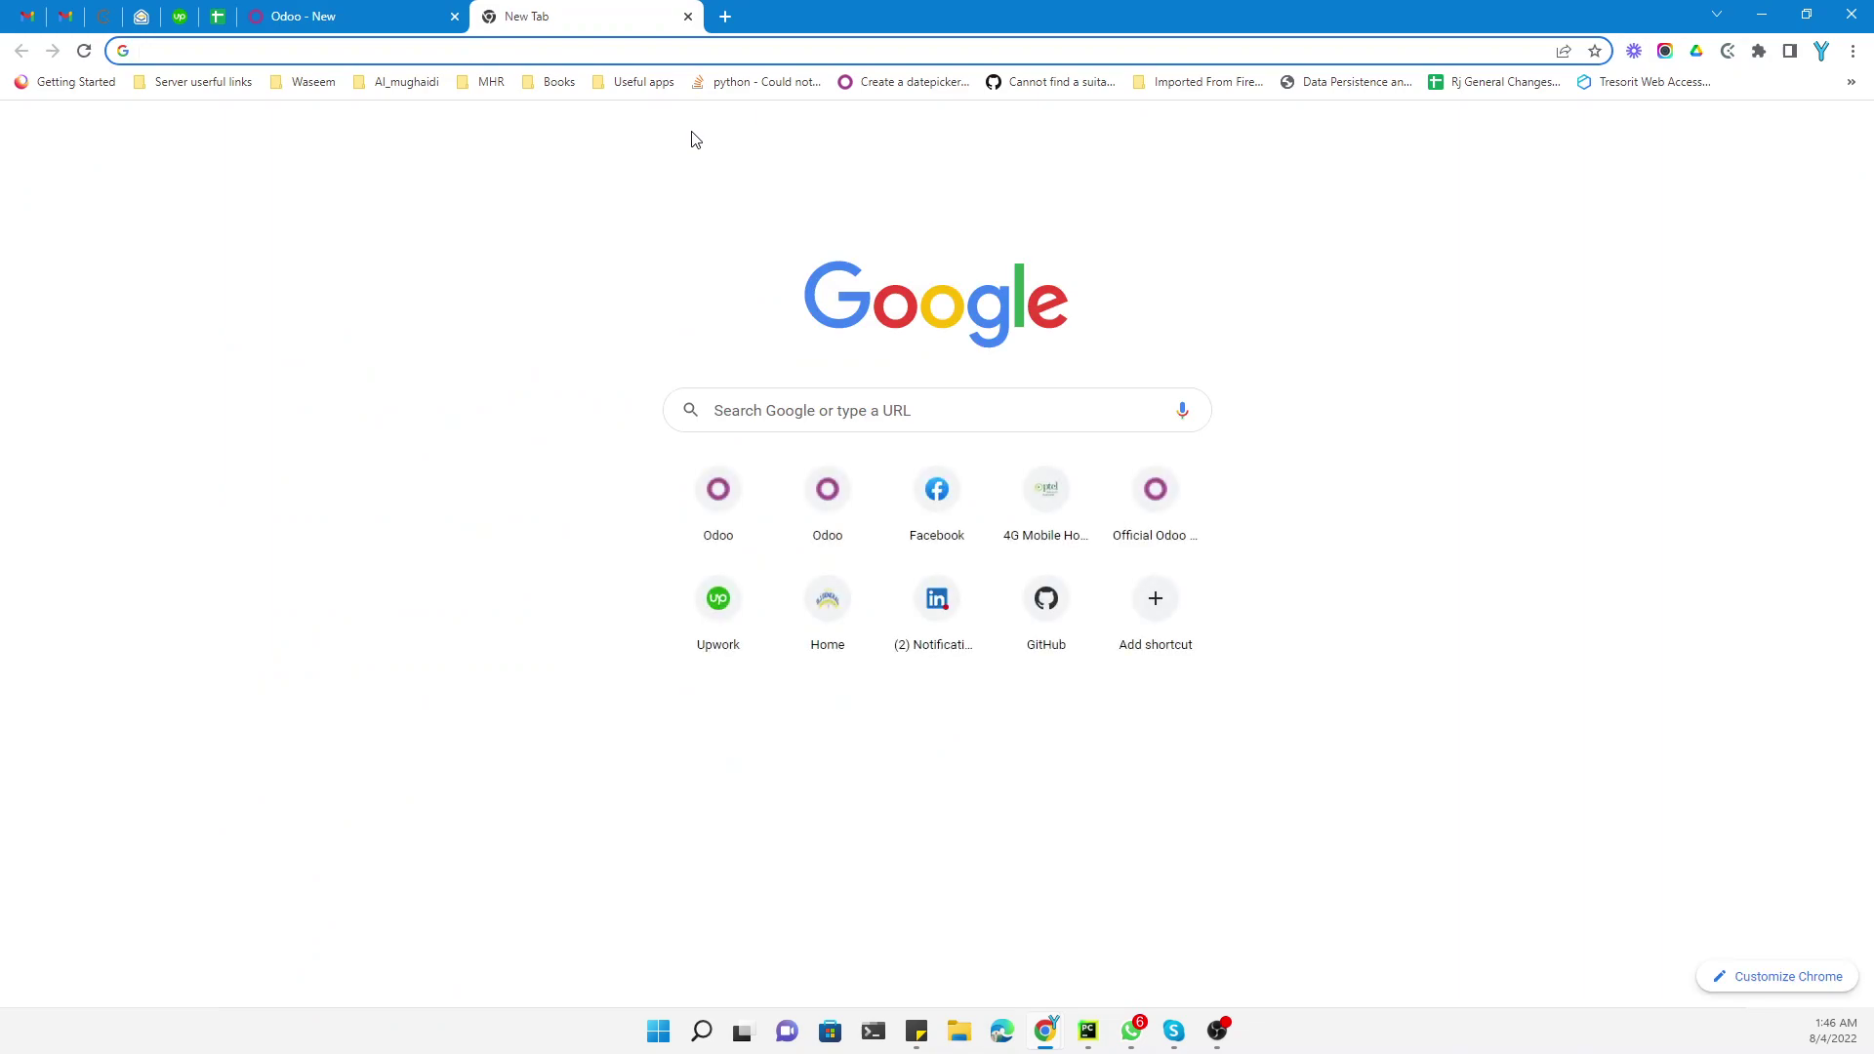
{"action": "type", "text": "google cl"}
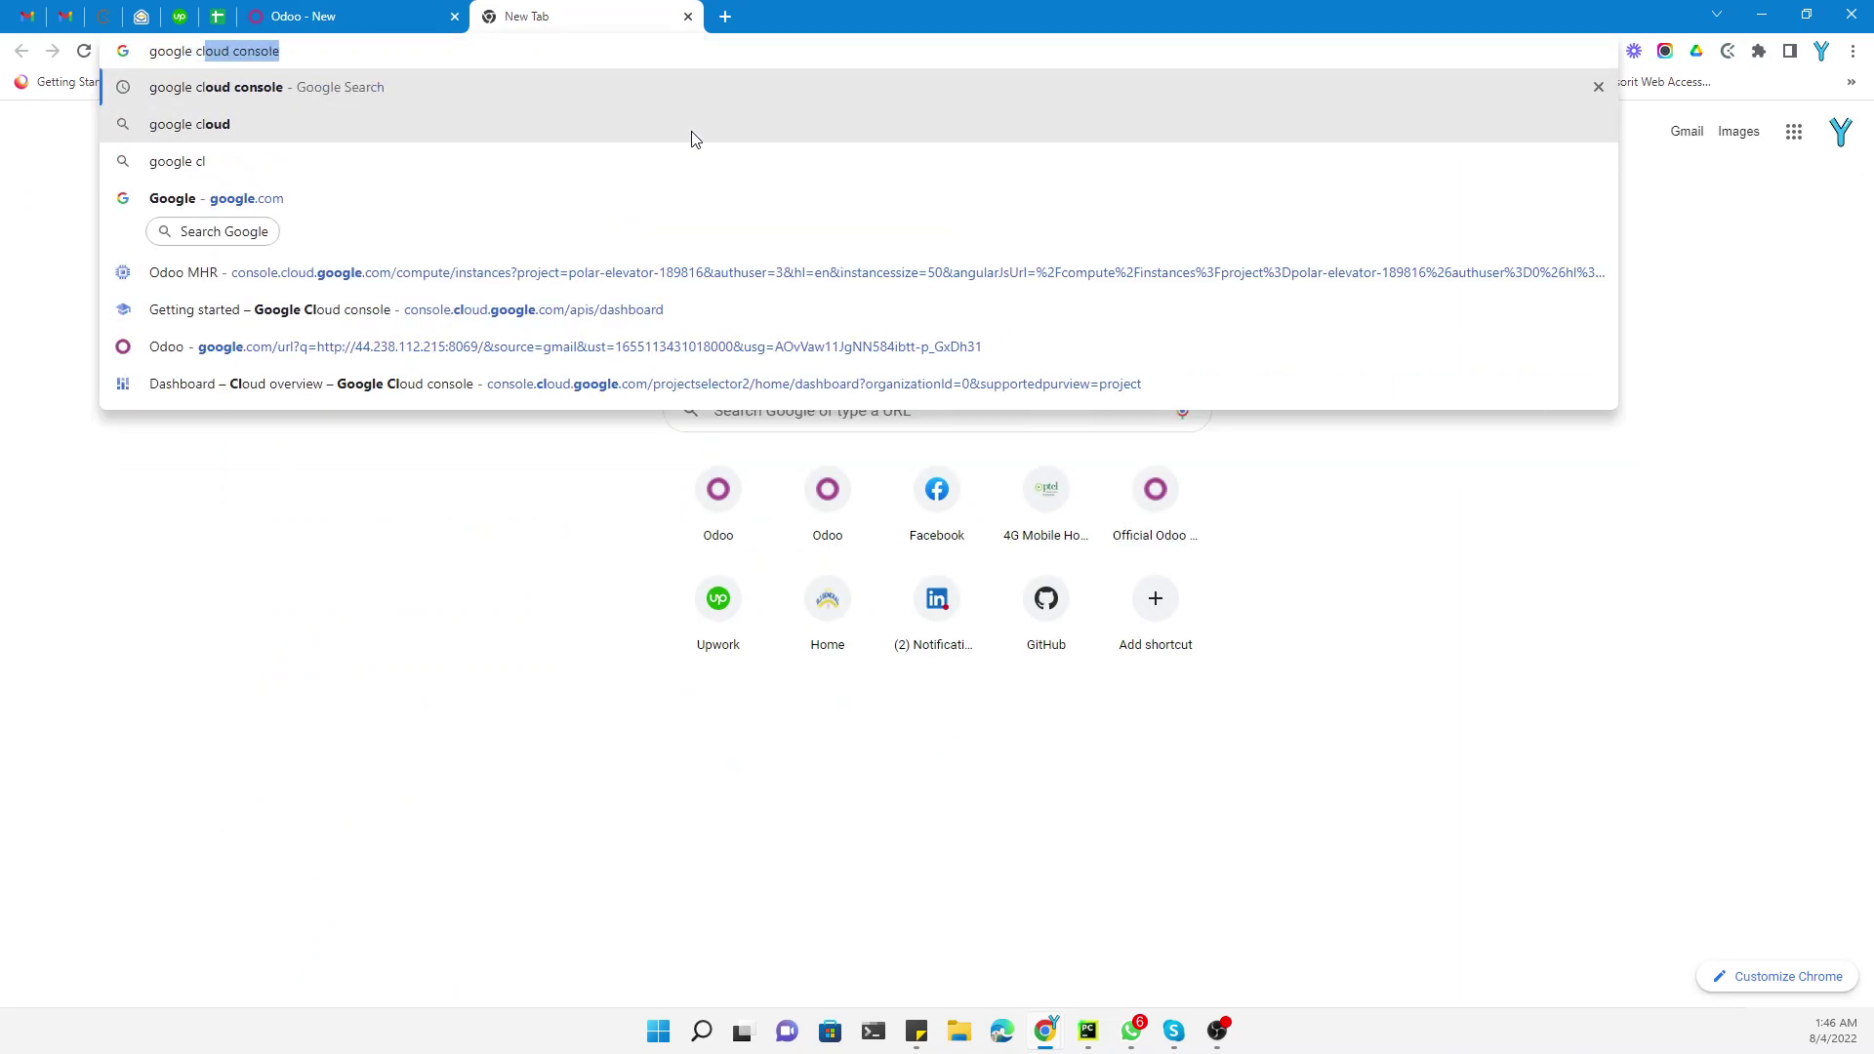
{"action": "key", "text": "Return"}
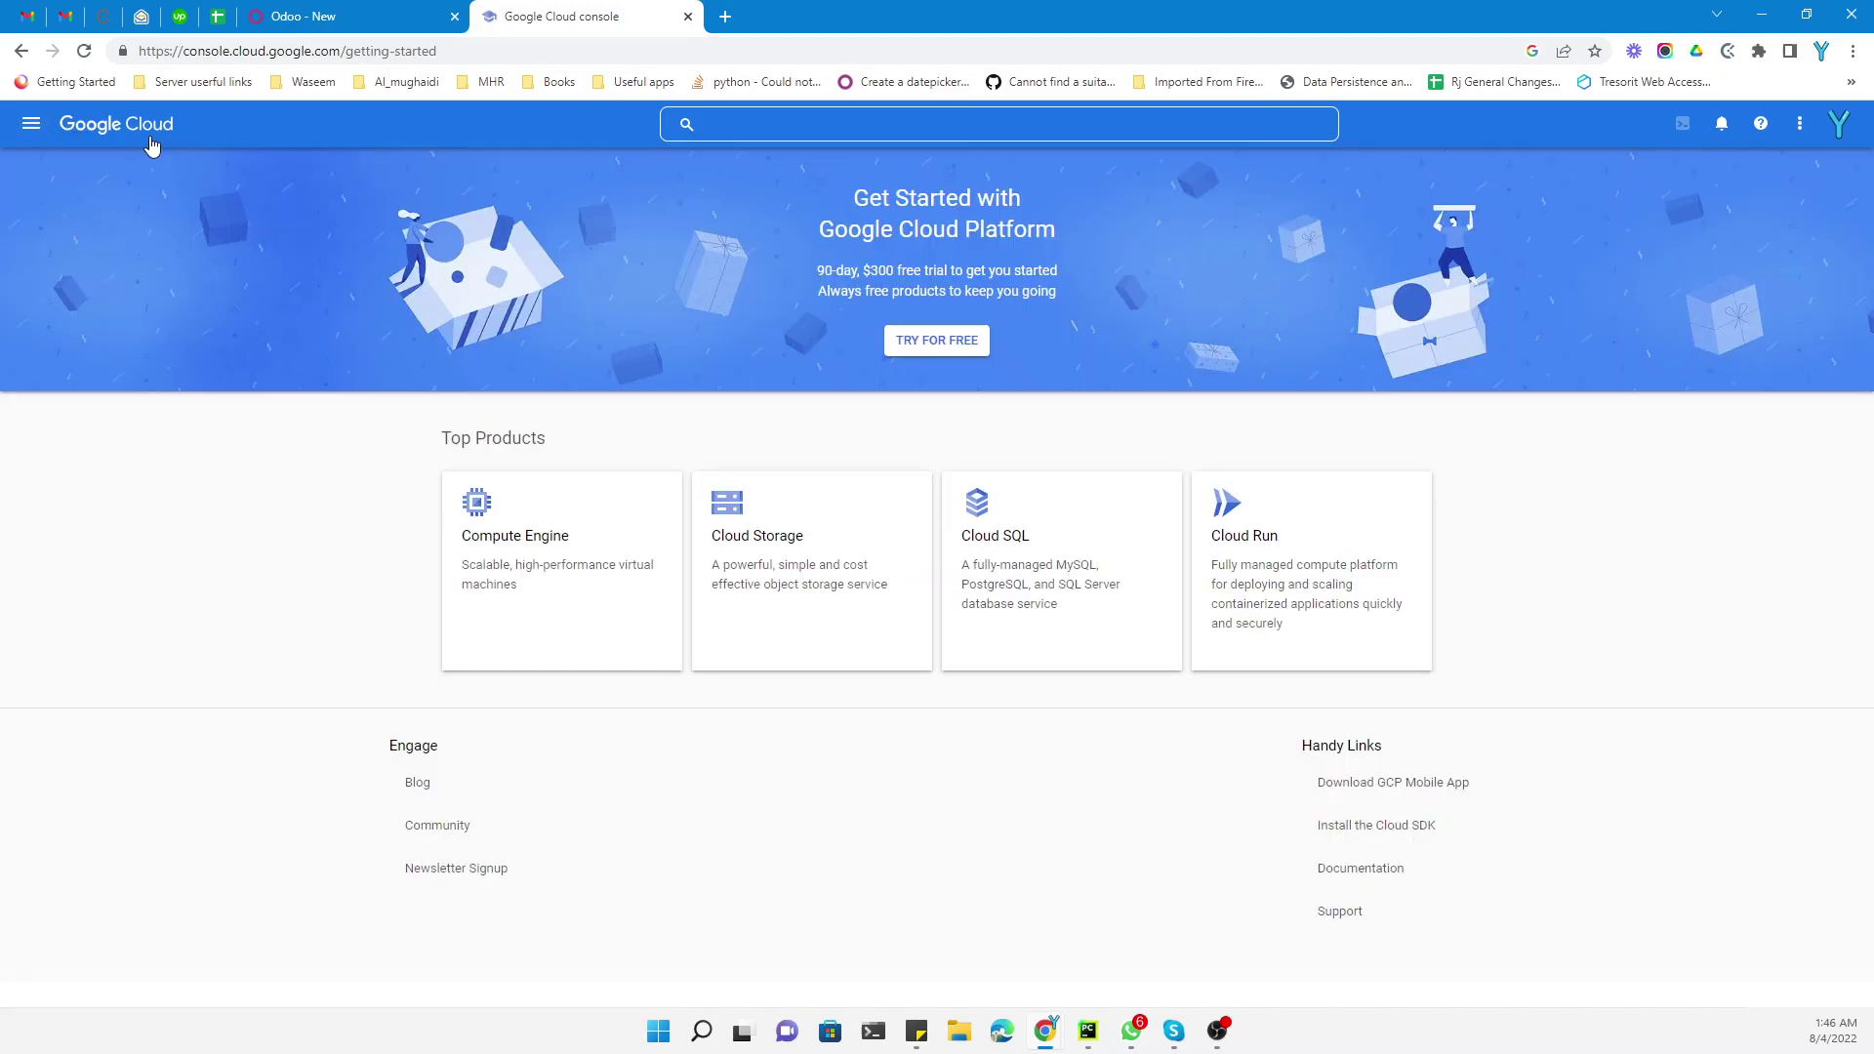
Go to APIs & Services > Enabled APIs & services and bring up the project picker
{"action": "left_click", "coordinate": [40, 125]}
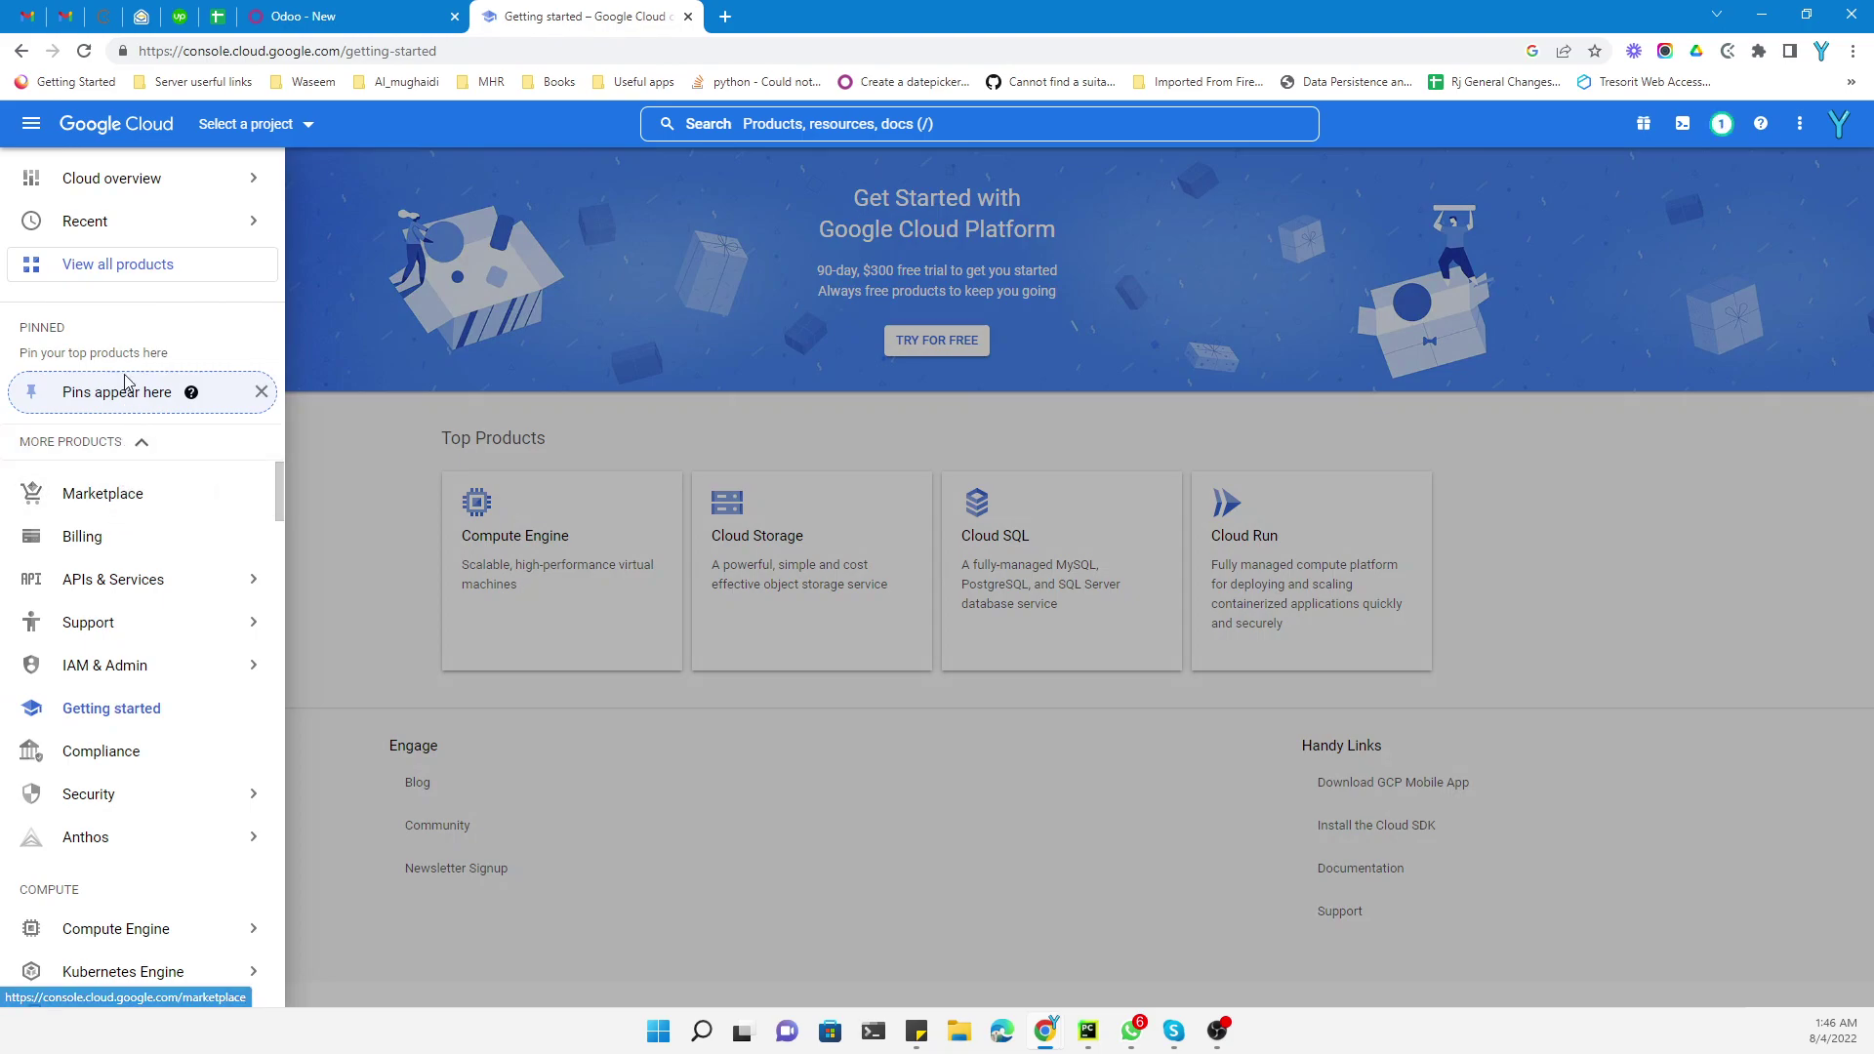
{"action": "mouse_move", "coordinate": [142, 582]}
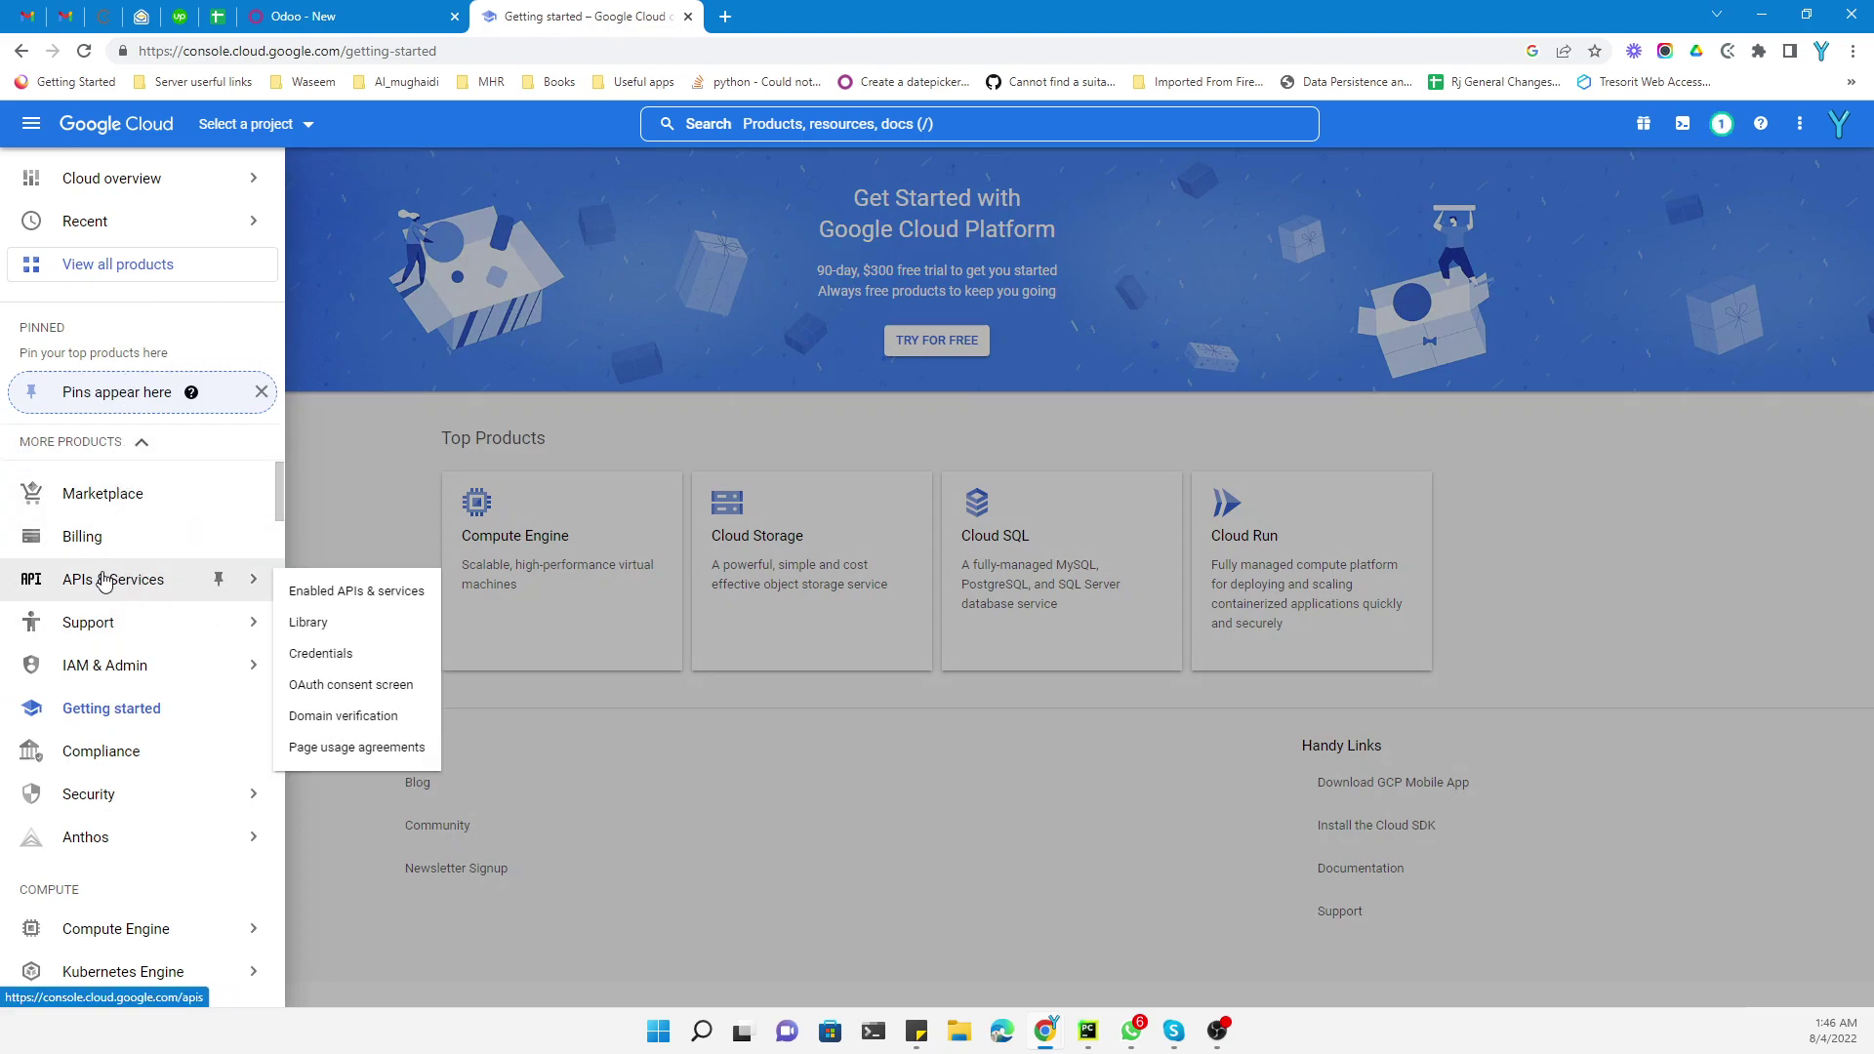
{"action": "left_click", "coordinate": [328, 591]}
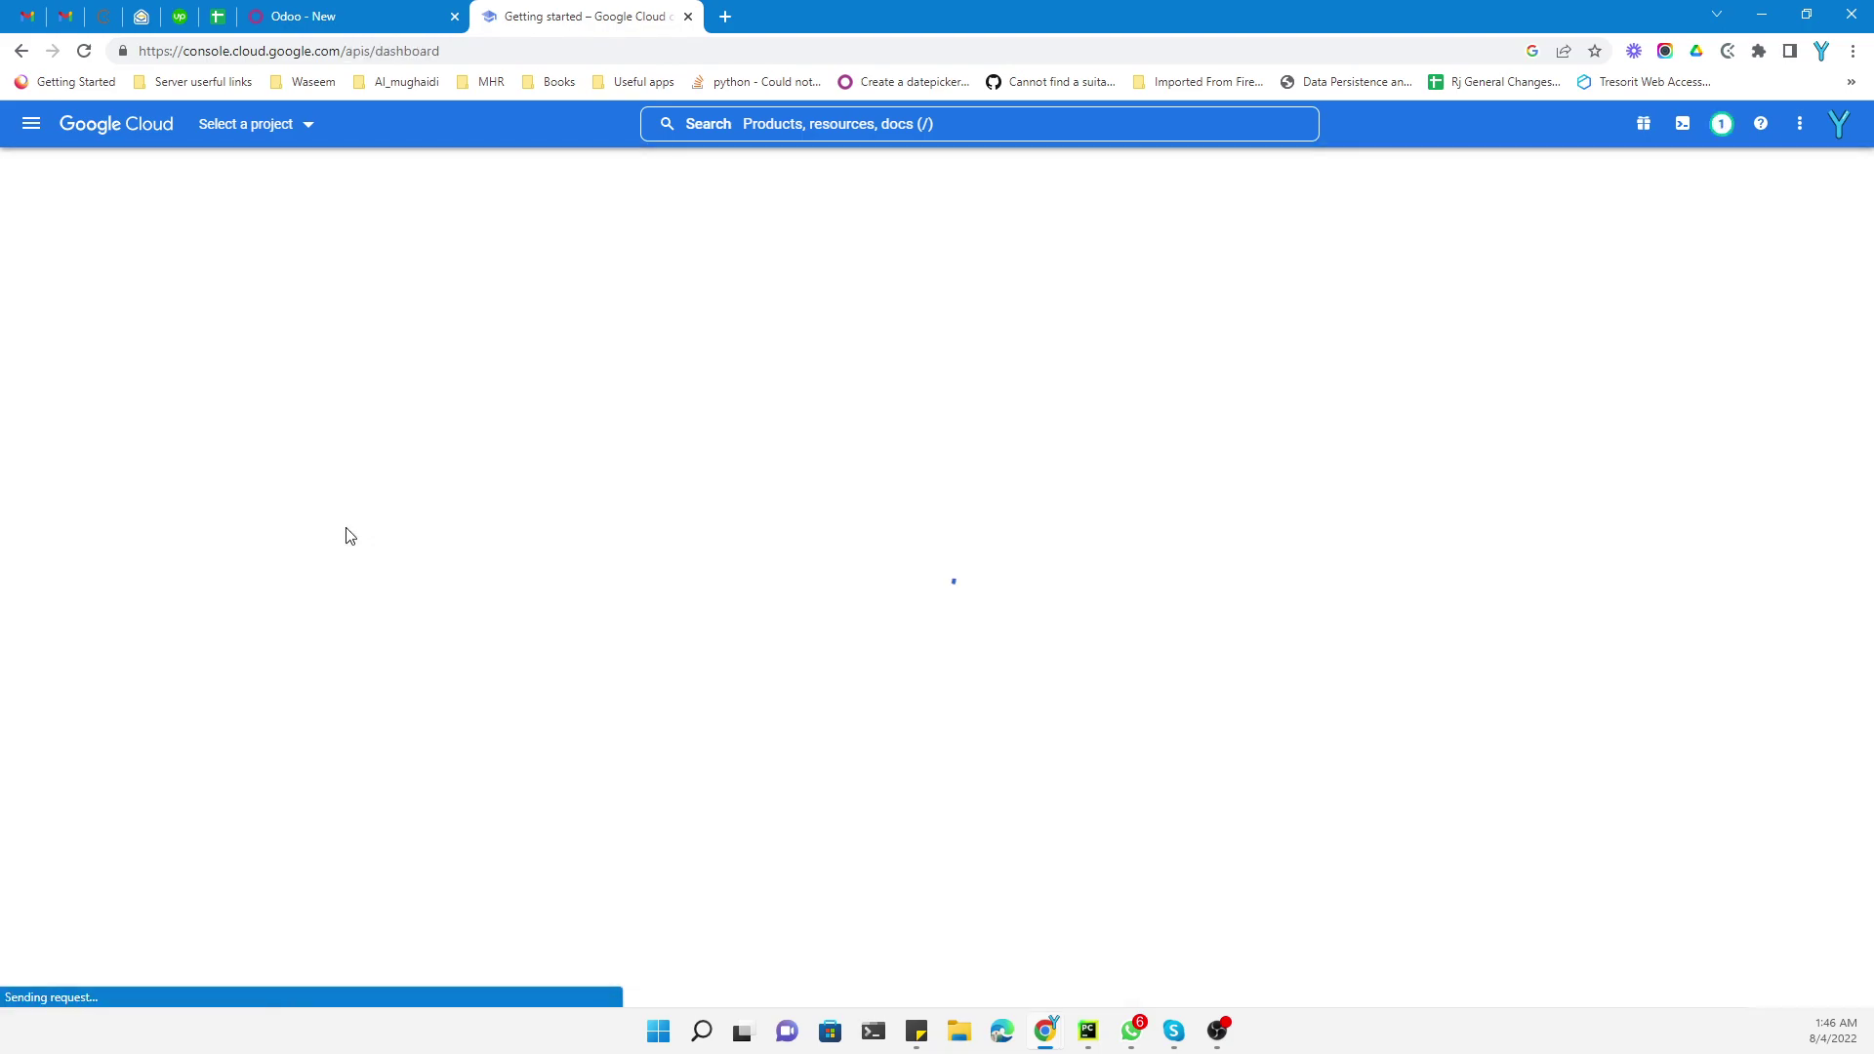
{"action": "left_click", "coordinate": [254, 127]}
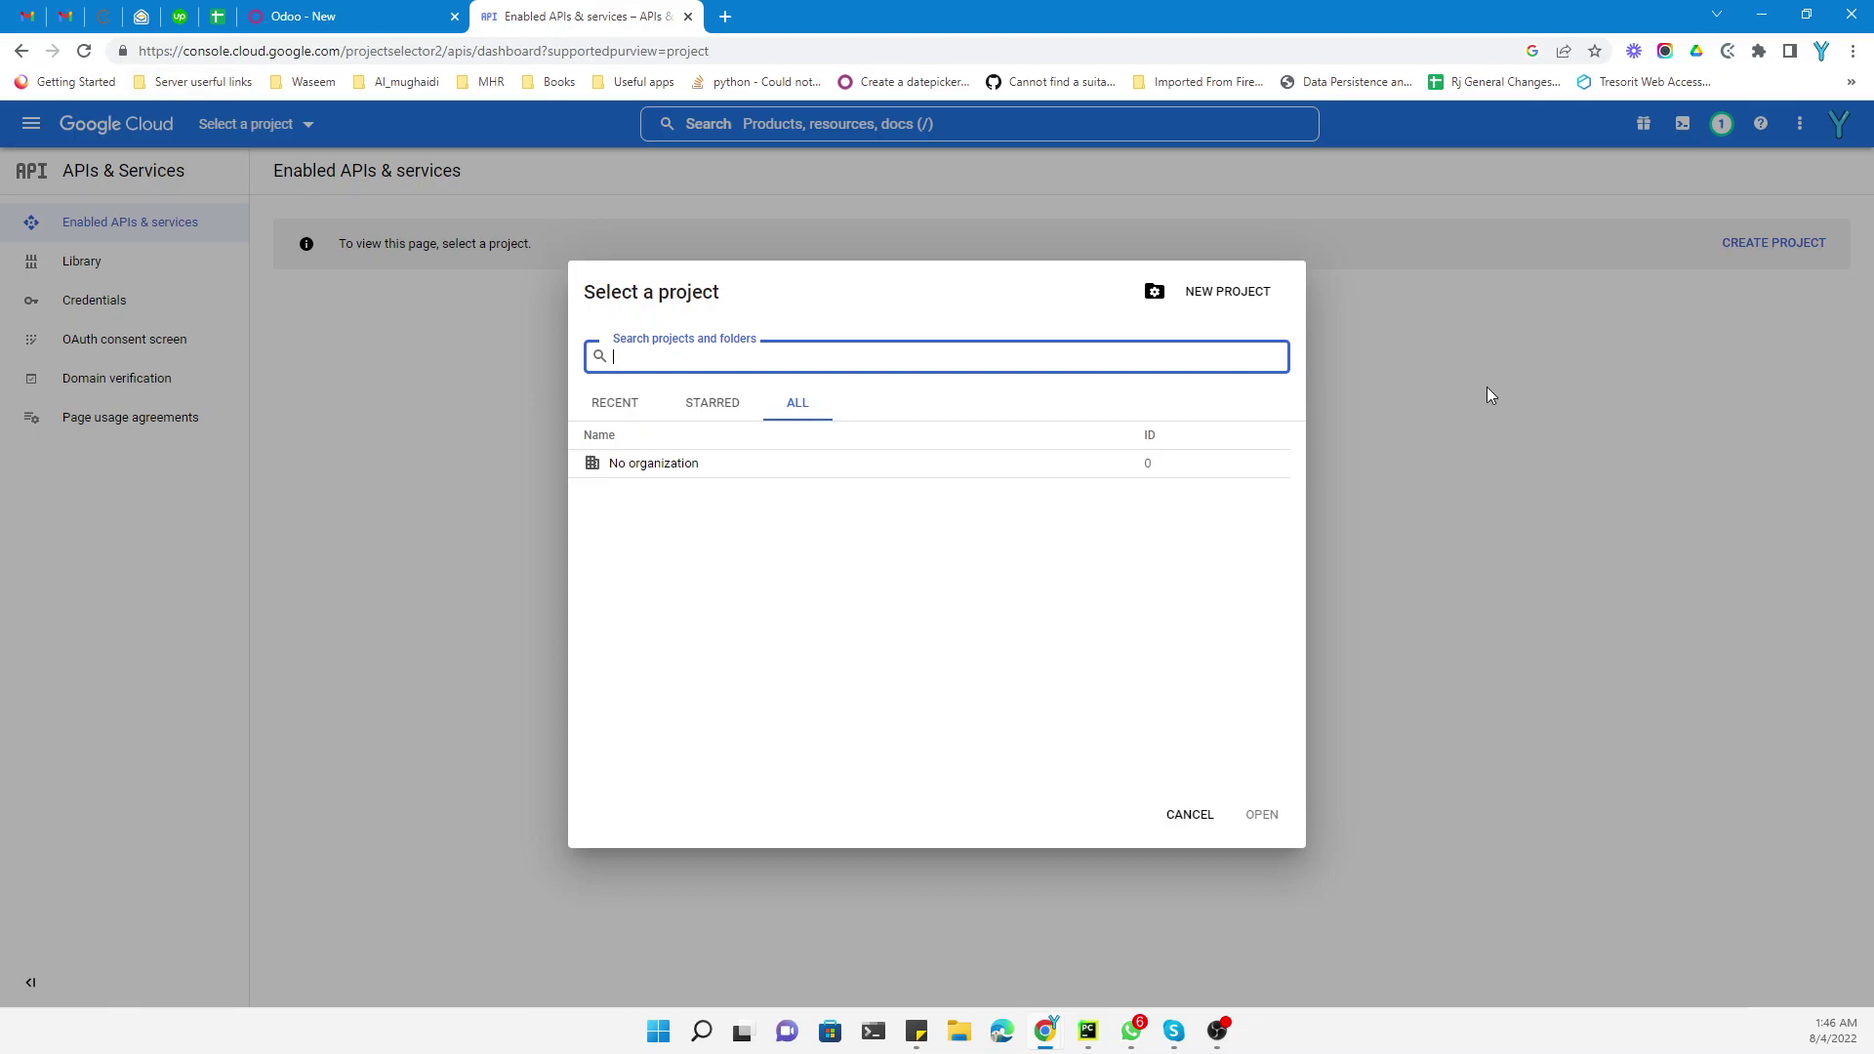
Create the project 'Odoo signin authentication', keeping location 'No organization'
{"action": "left_click", "coordinate": [1254, 302]}
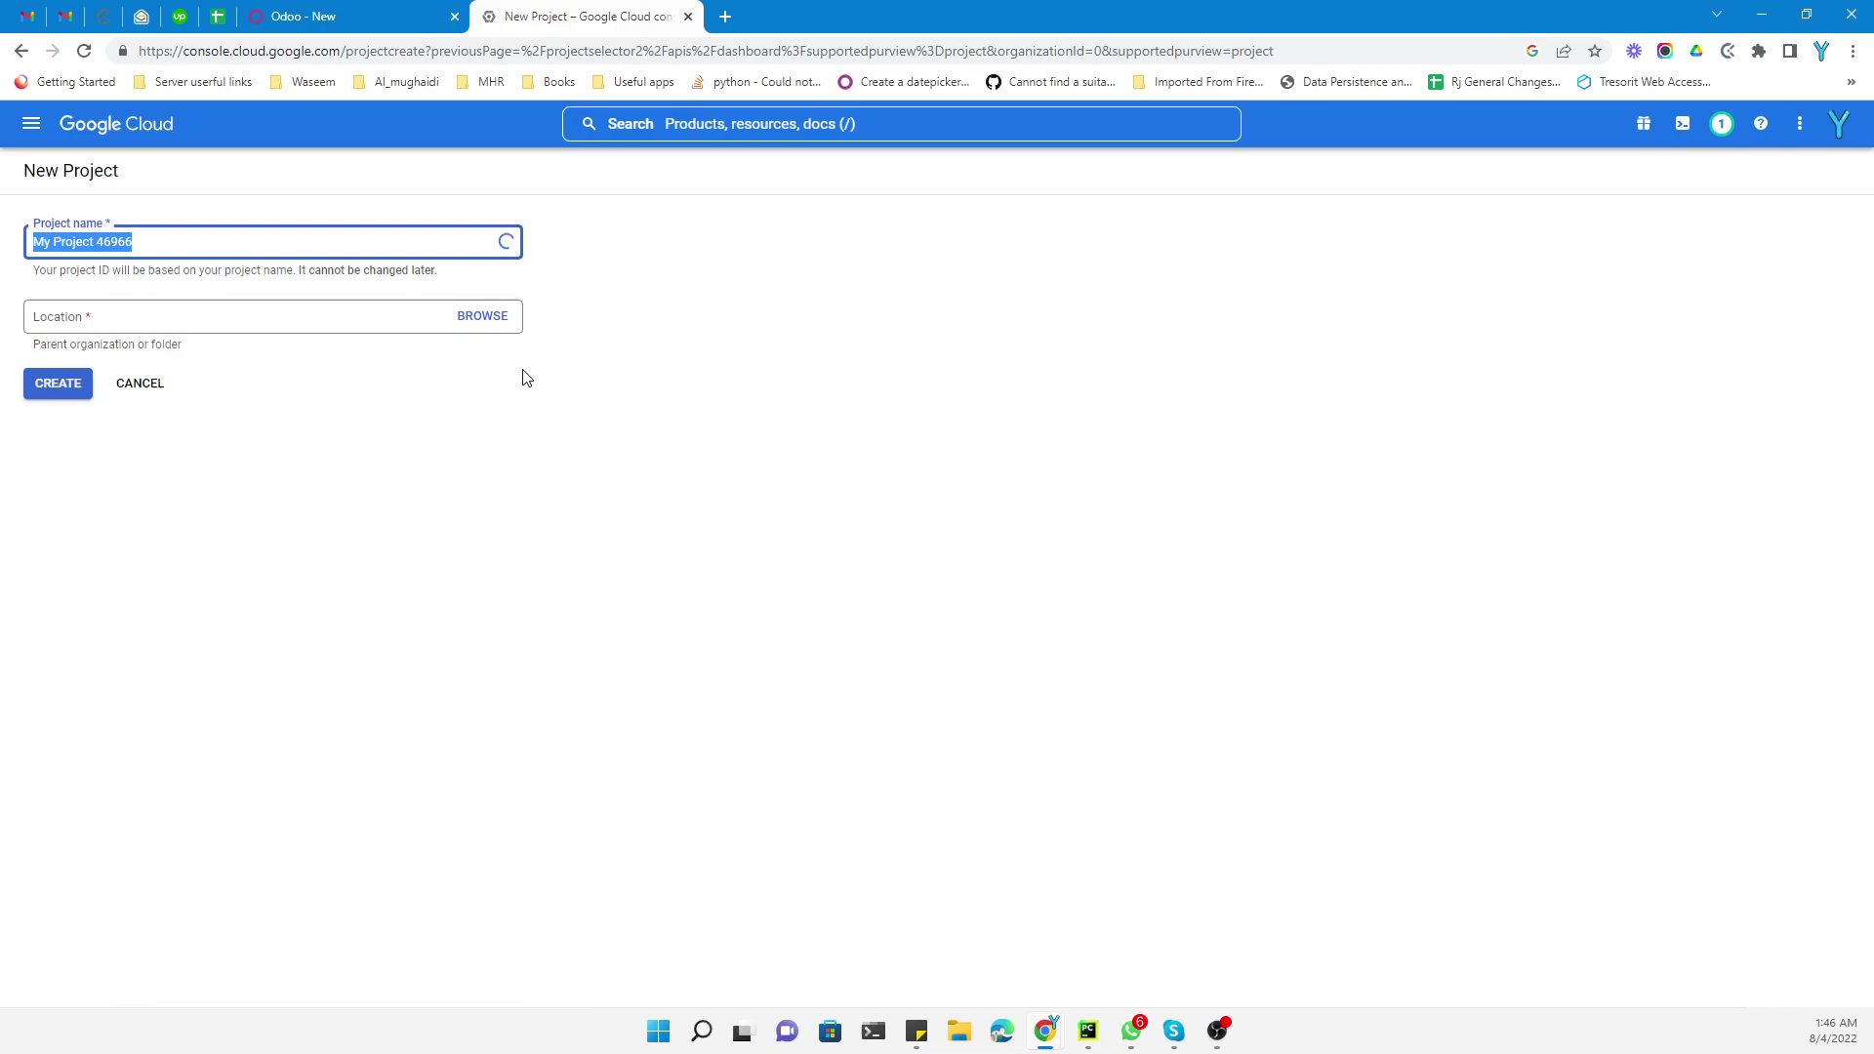
{"action": "type", "text": "Odoo lo"}
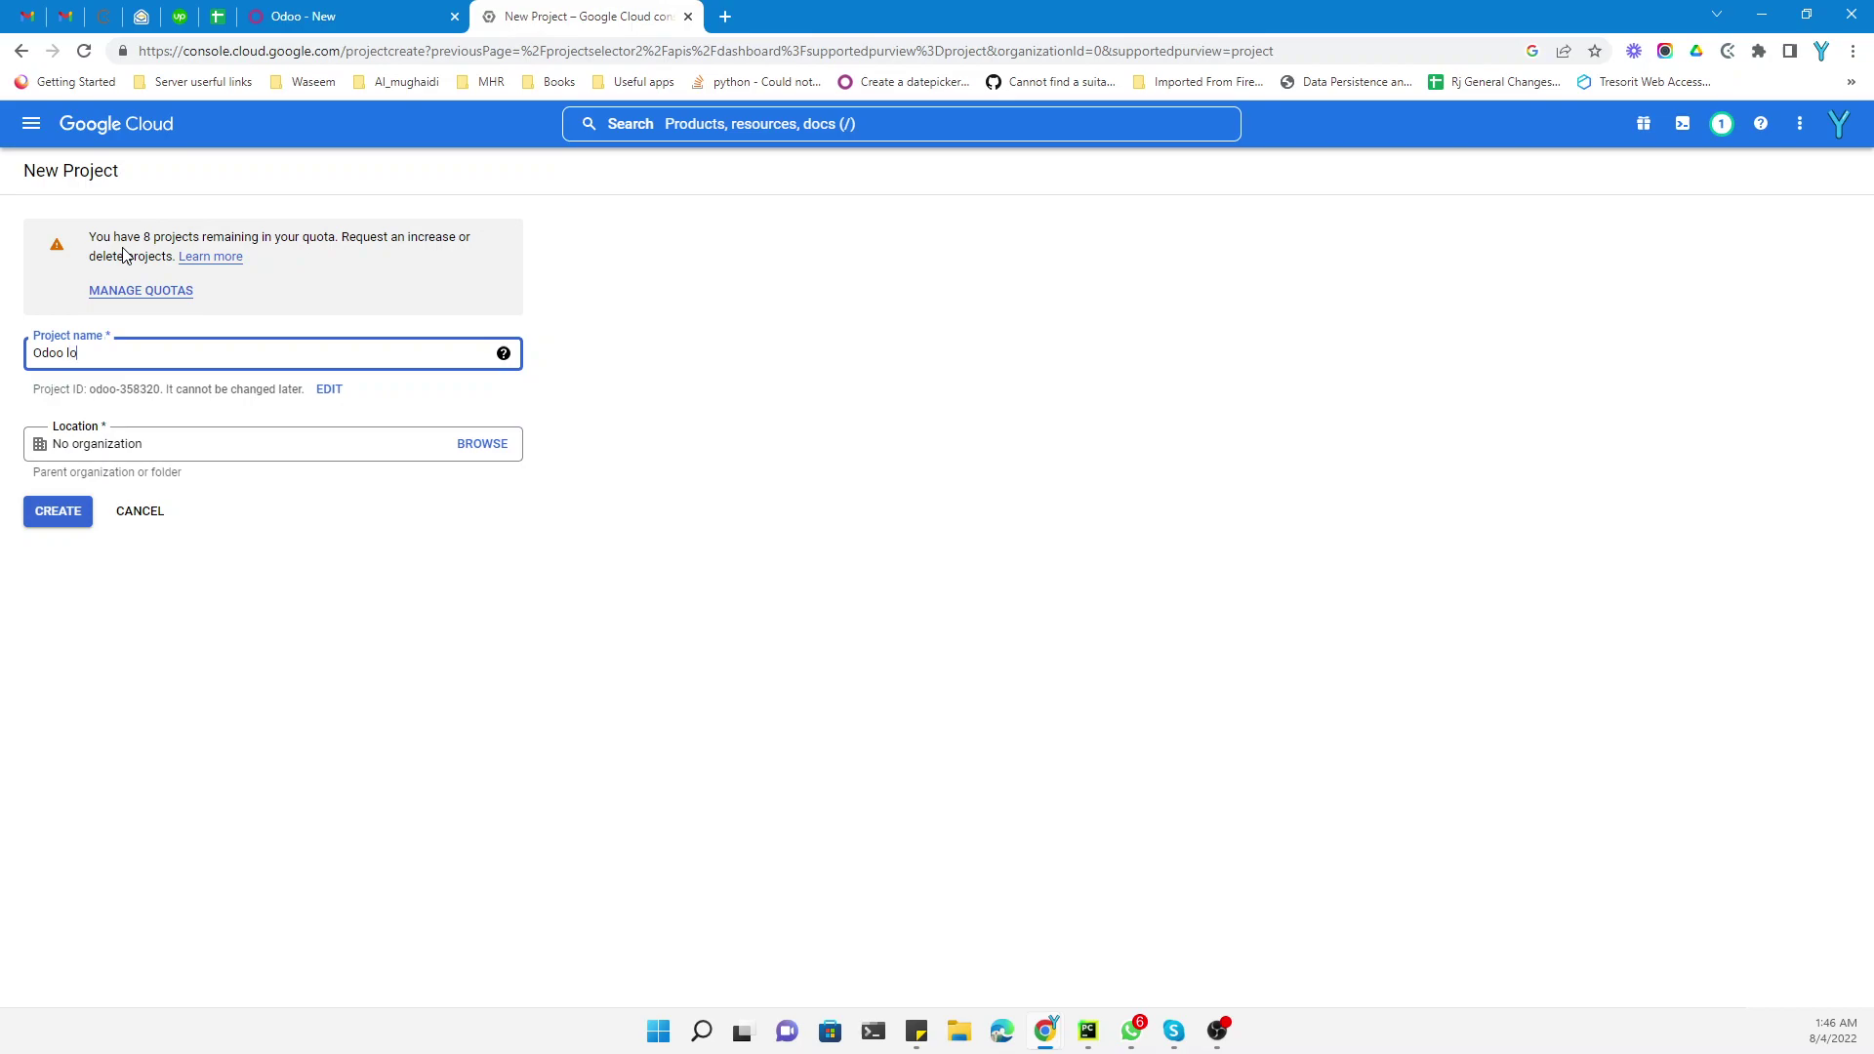
{"action": "key", "text": "BackSpace"}
{"action": "key", "text": "BackSpace"}
{"action": "type", "text": "singu"}
{"action": "type", "text": "signin"}
{"action": "type", "text": " auth"}
{"action": "type", "text": "entication"}
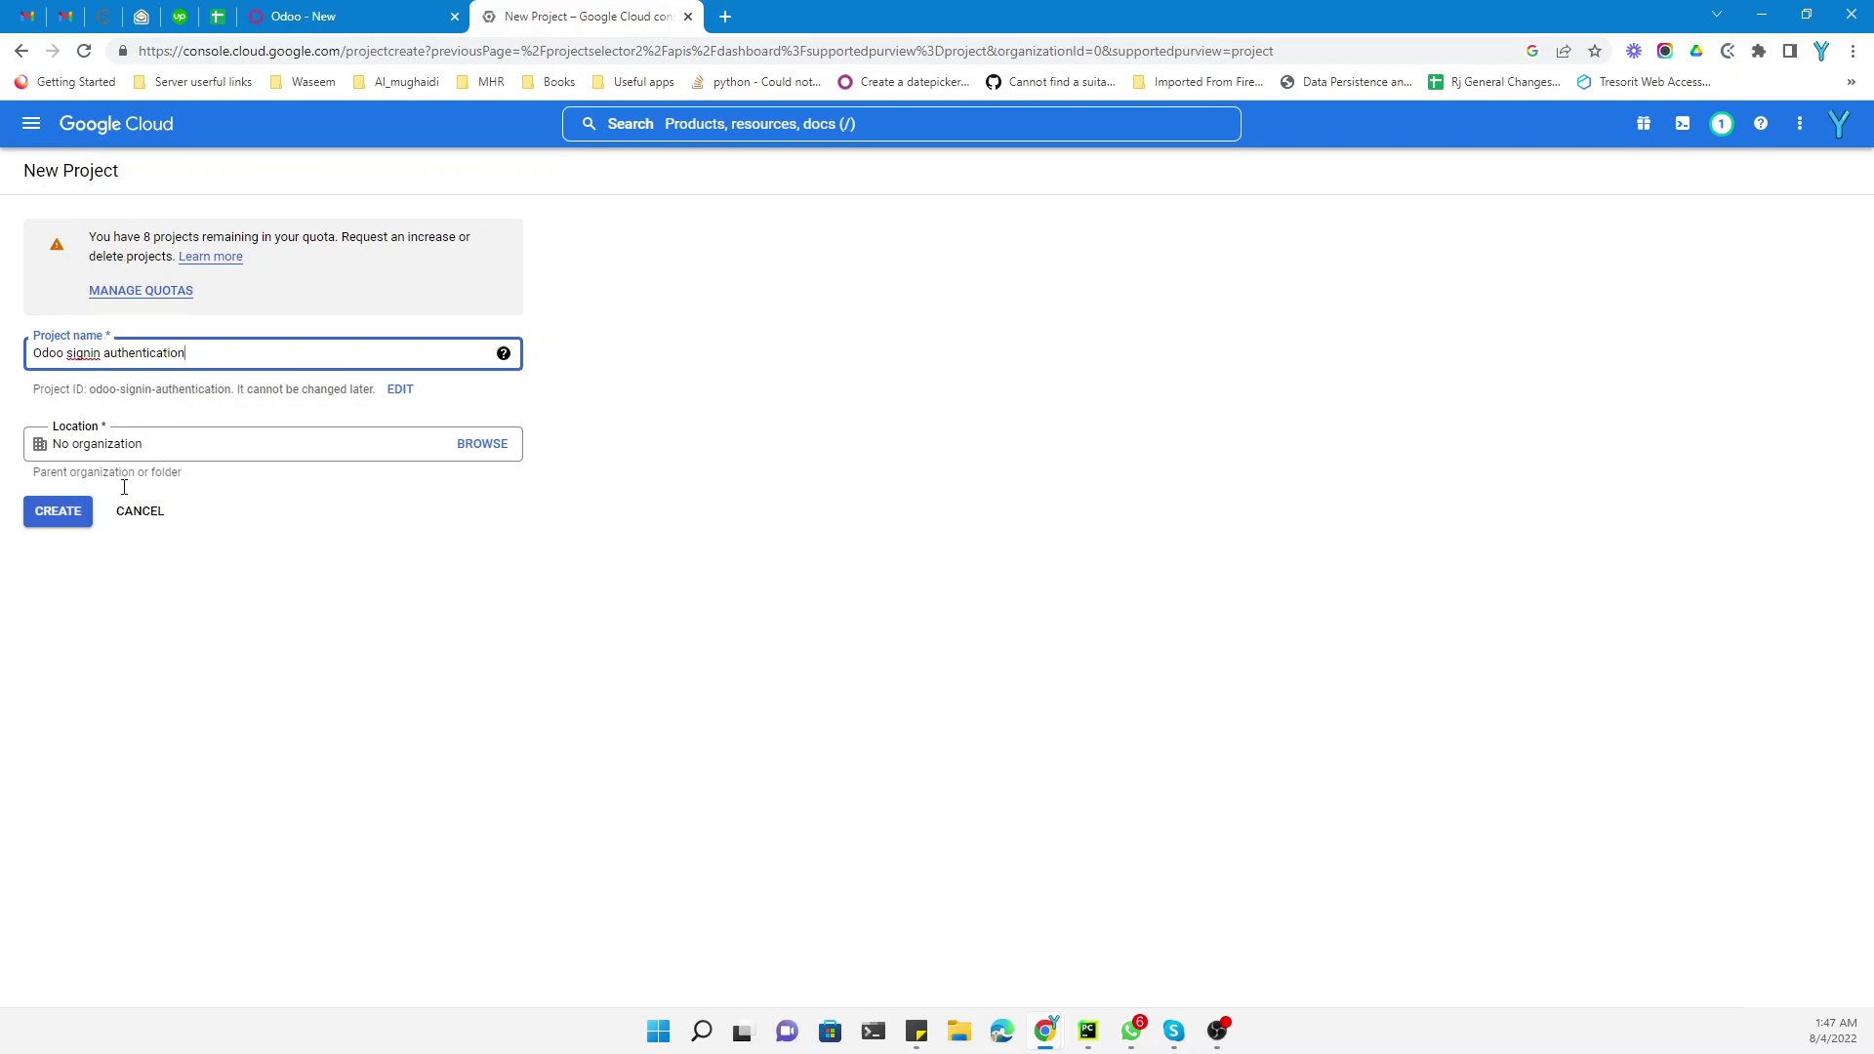
{"action": "triple_click", "coordinate": [121, 447]}
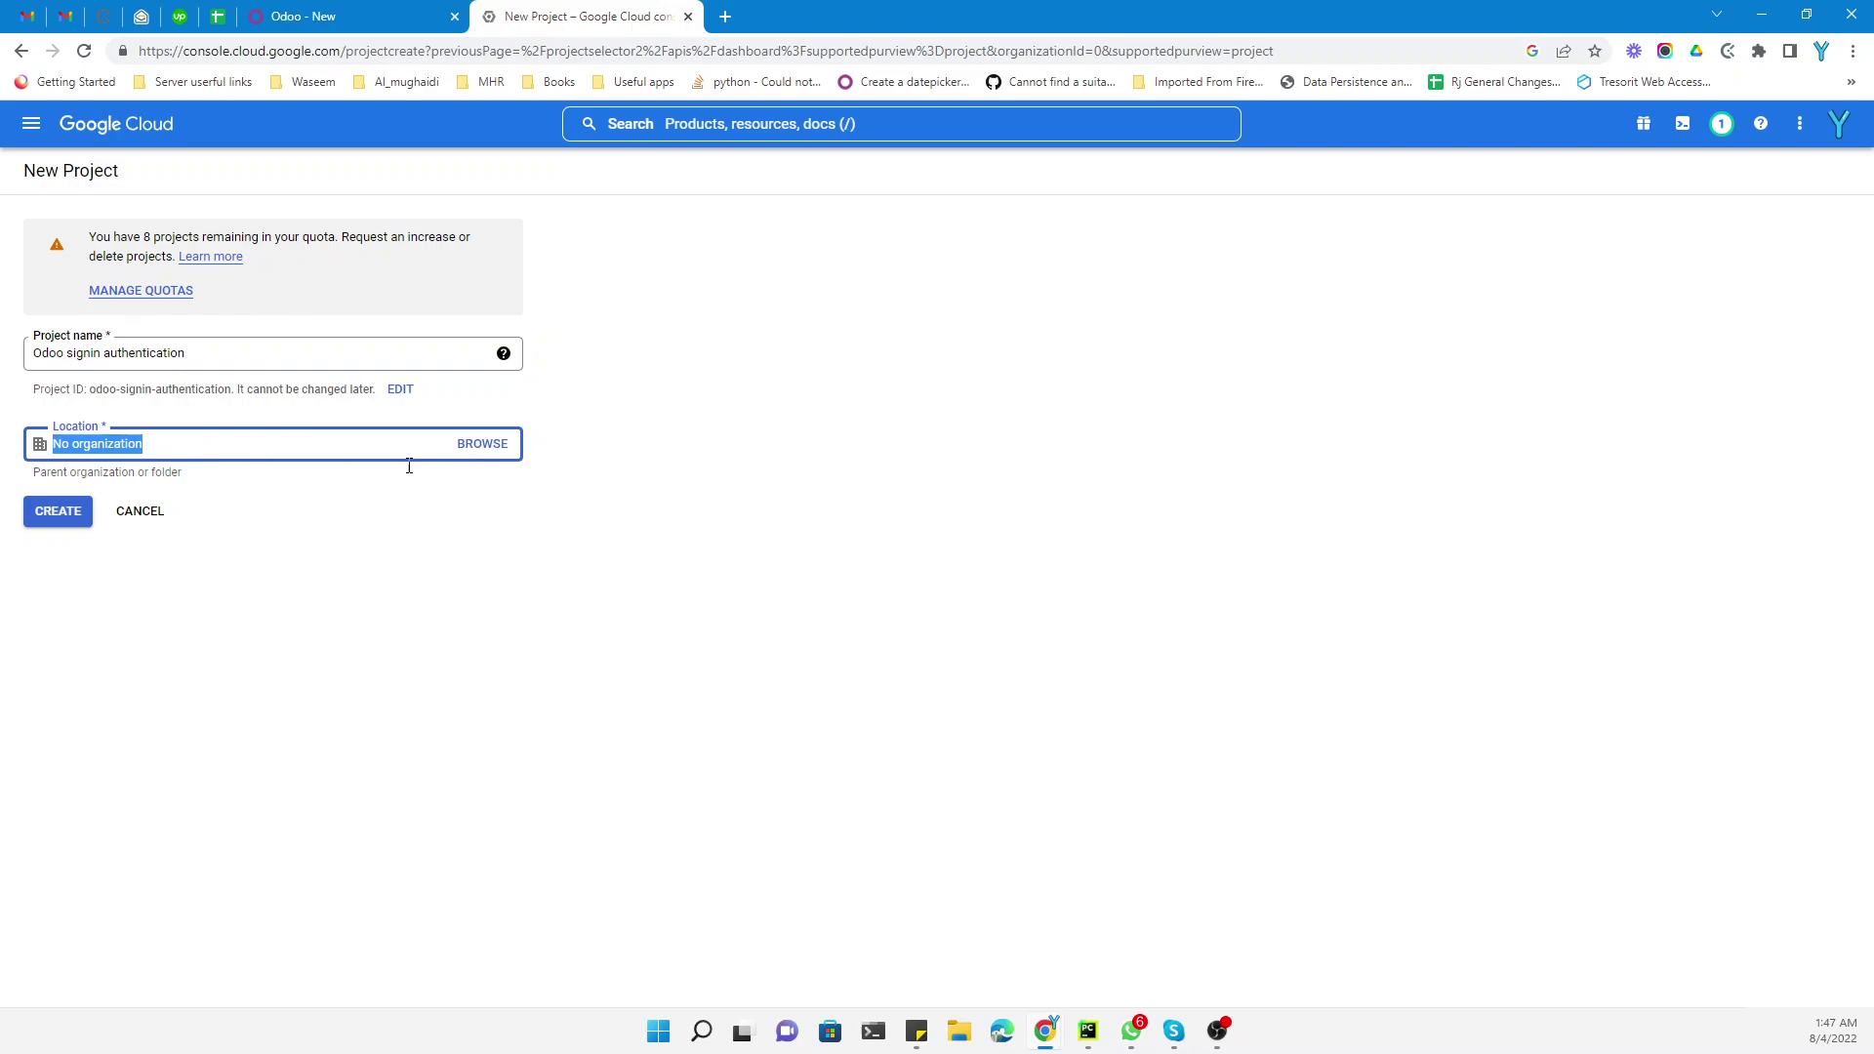
{"action": "left_click", "coordinate": [484, 445]}
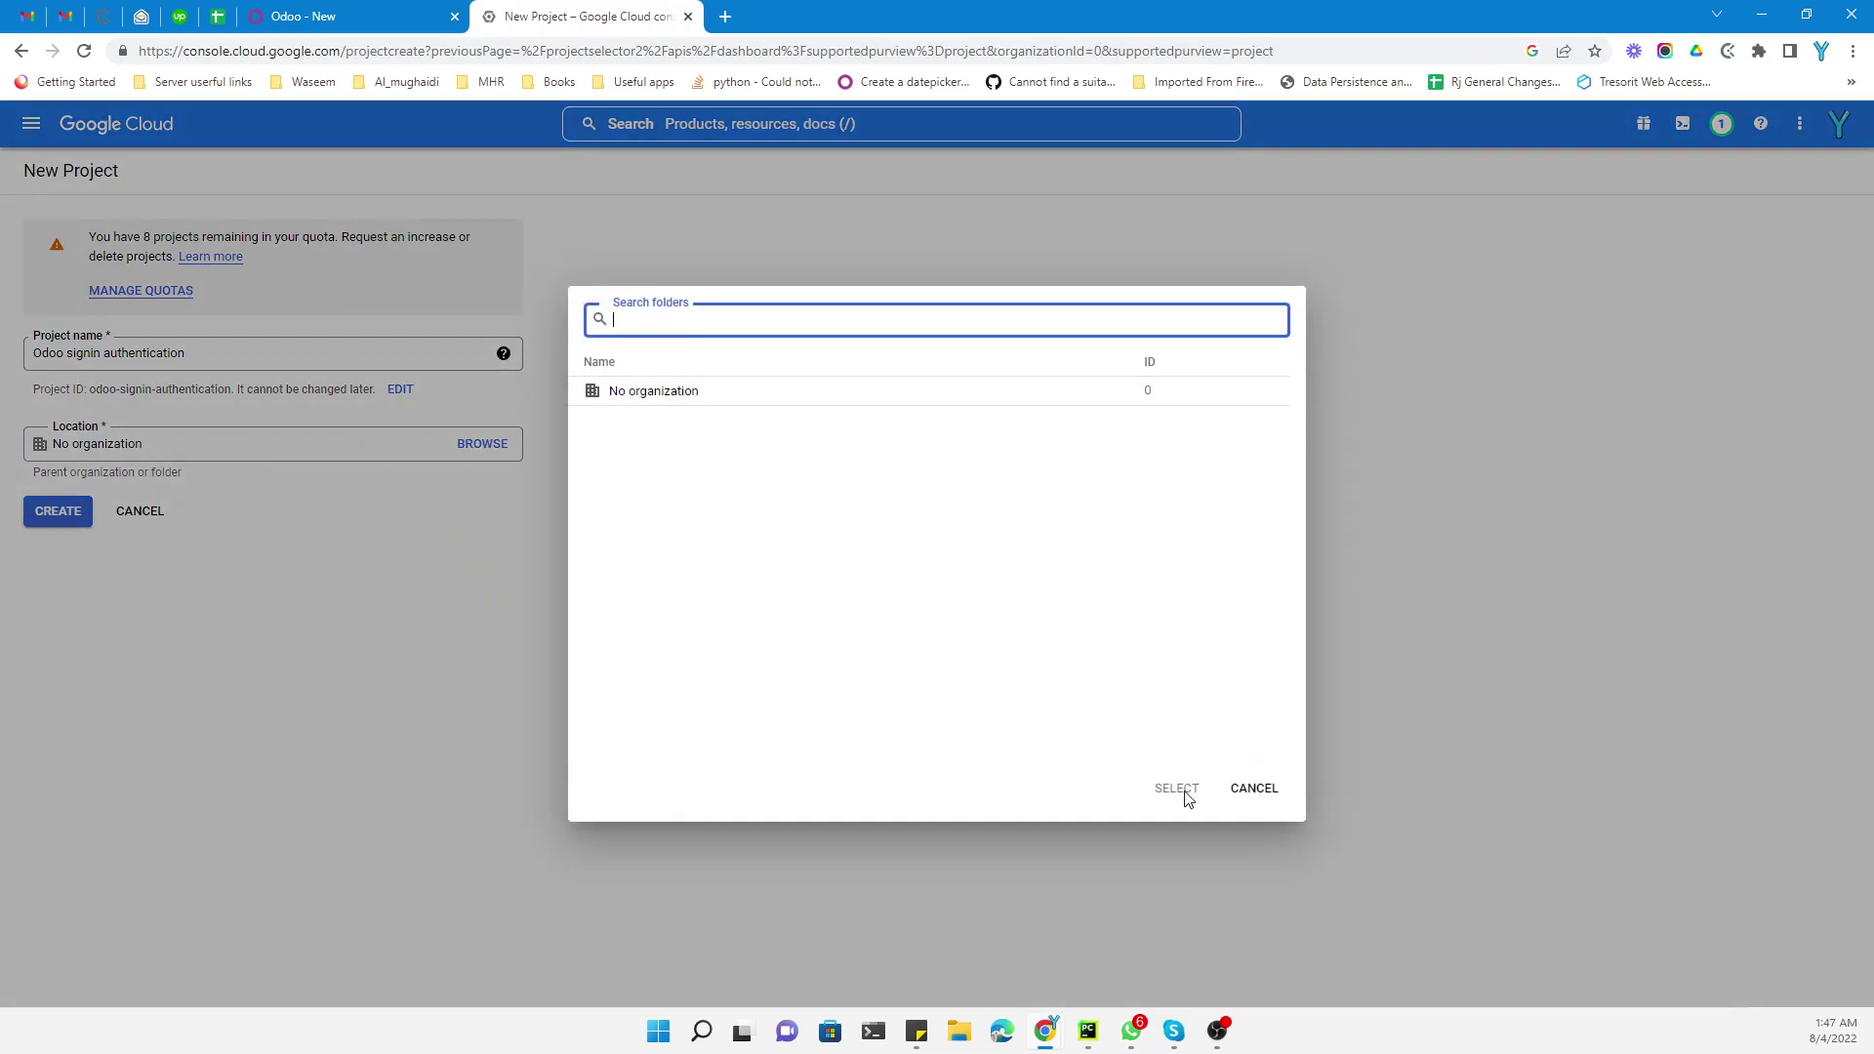
{"action": "left_click", "coordinate": [1228, 785]}
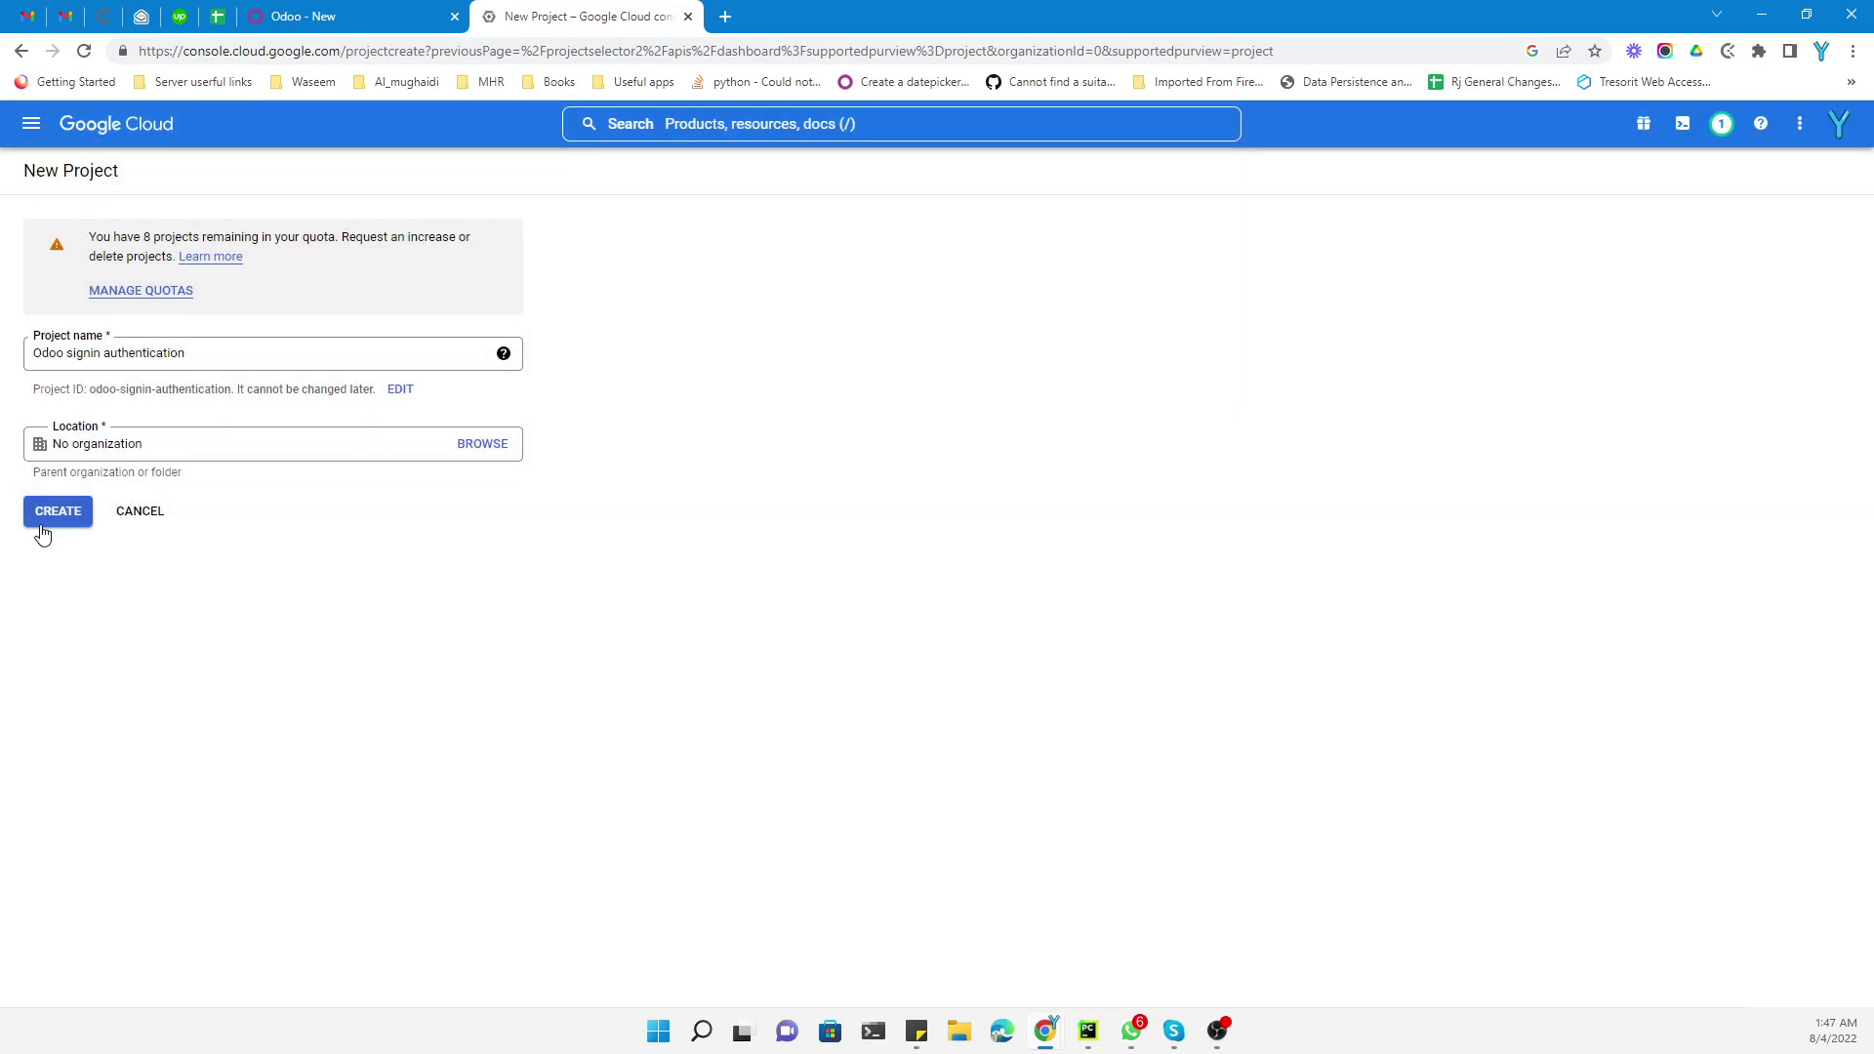
{"action": "left_click", "coordinate": [55, 517]}
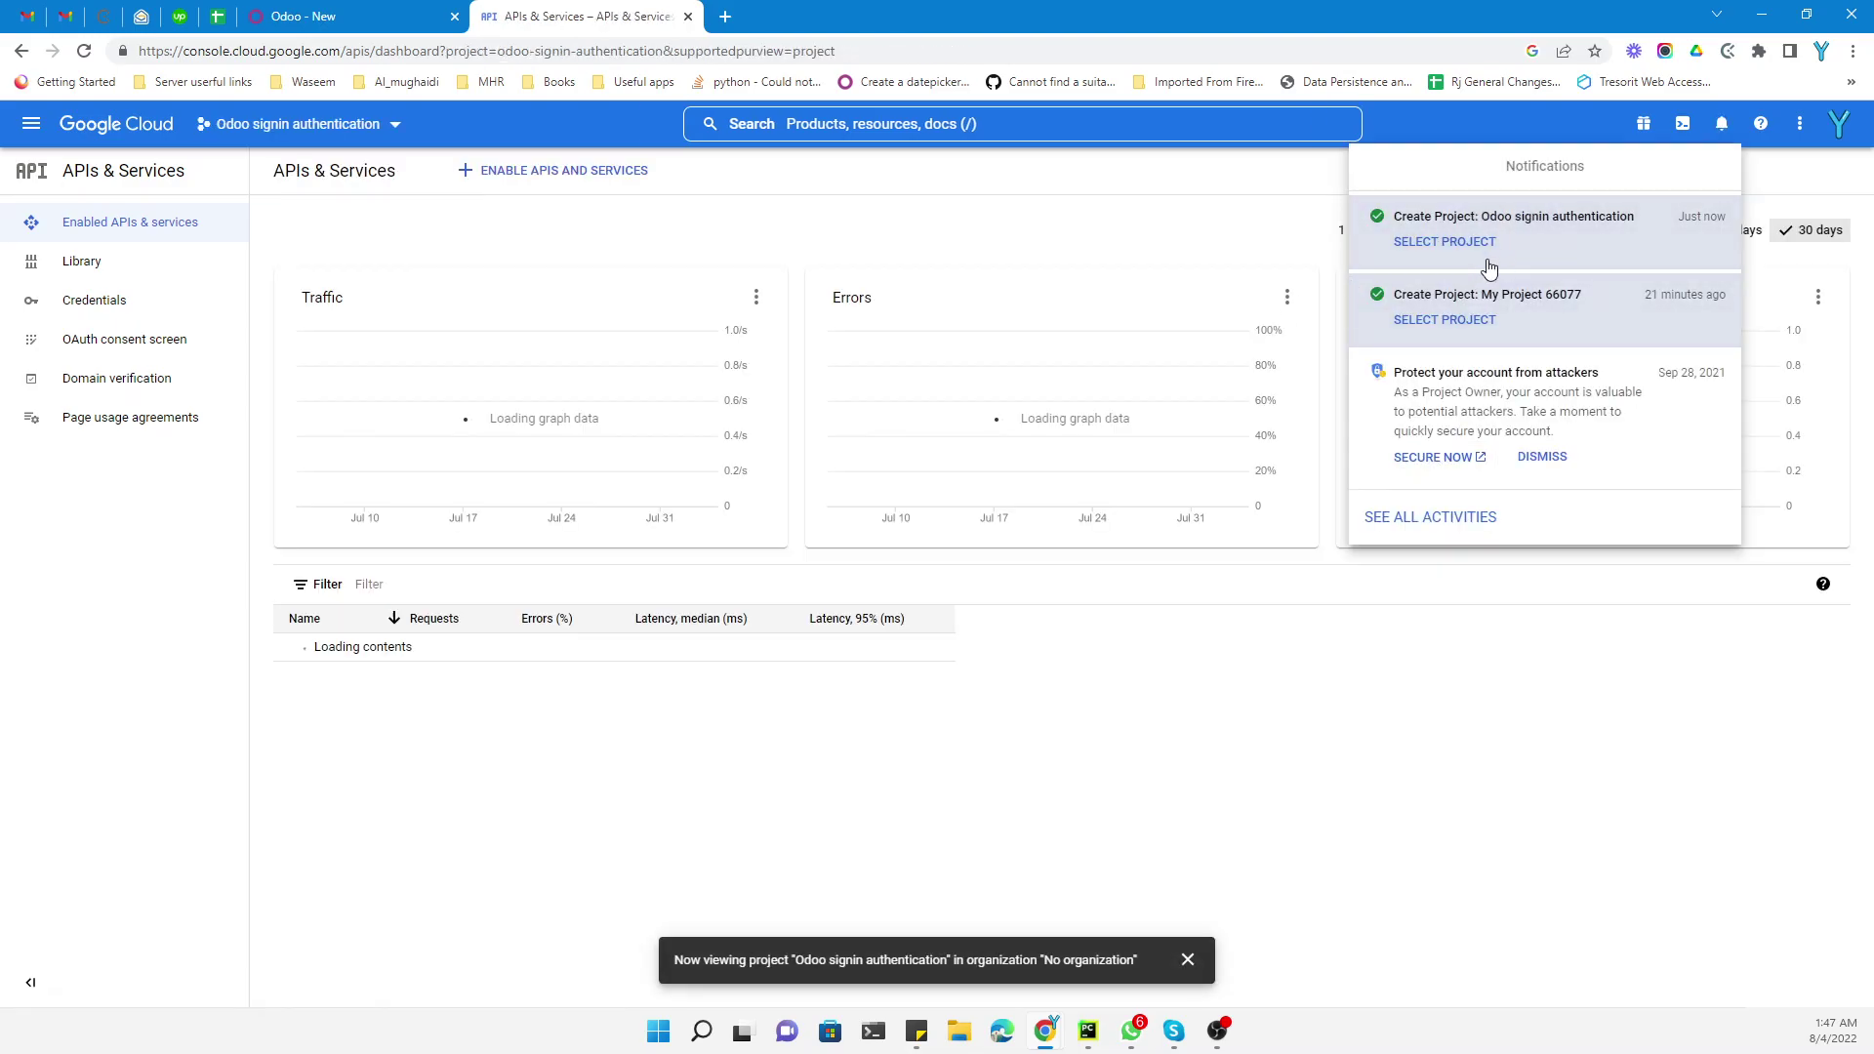
Switch to the new project and go to its OAuth consent screen page
{"action": "left_click", "coordinate": [1432, 248]}
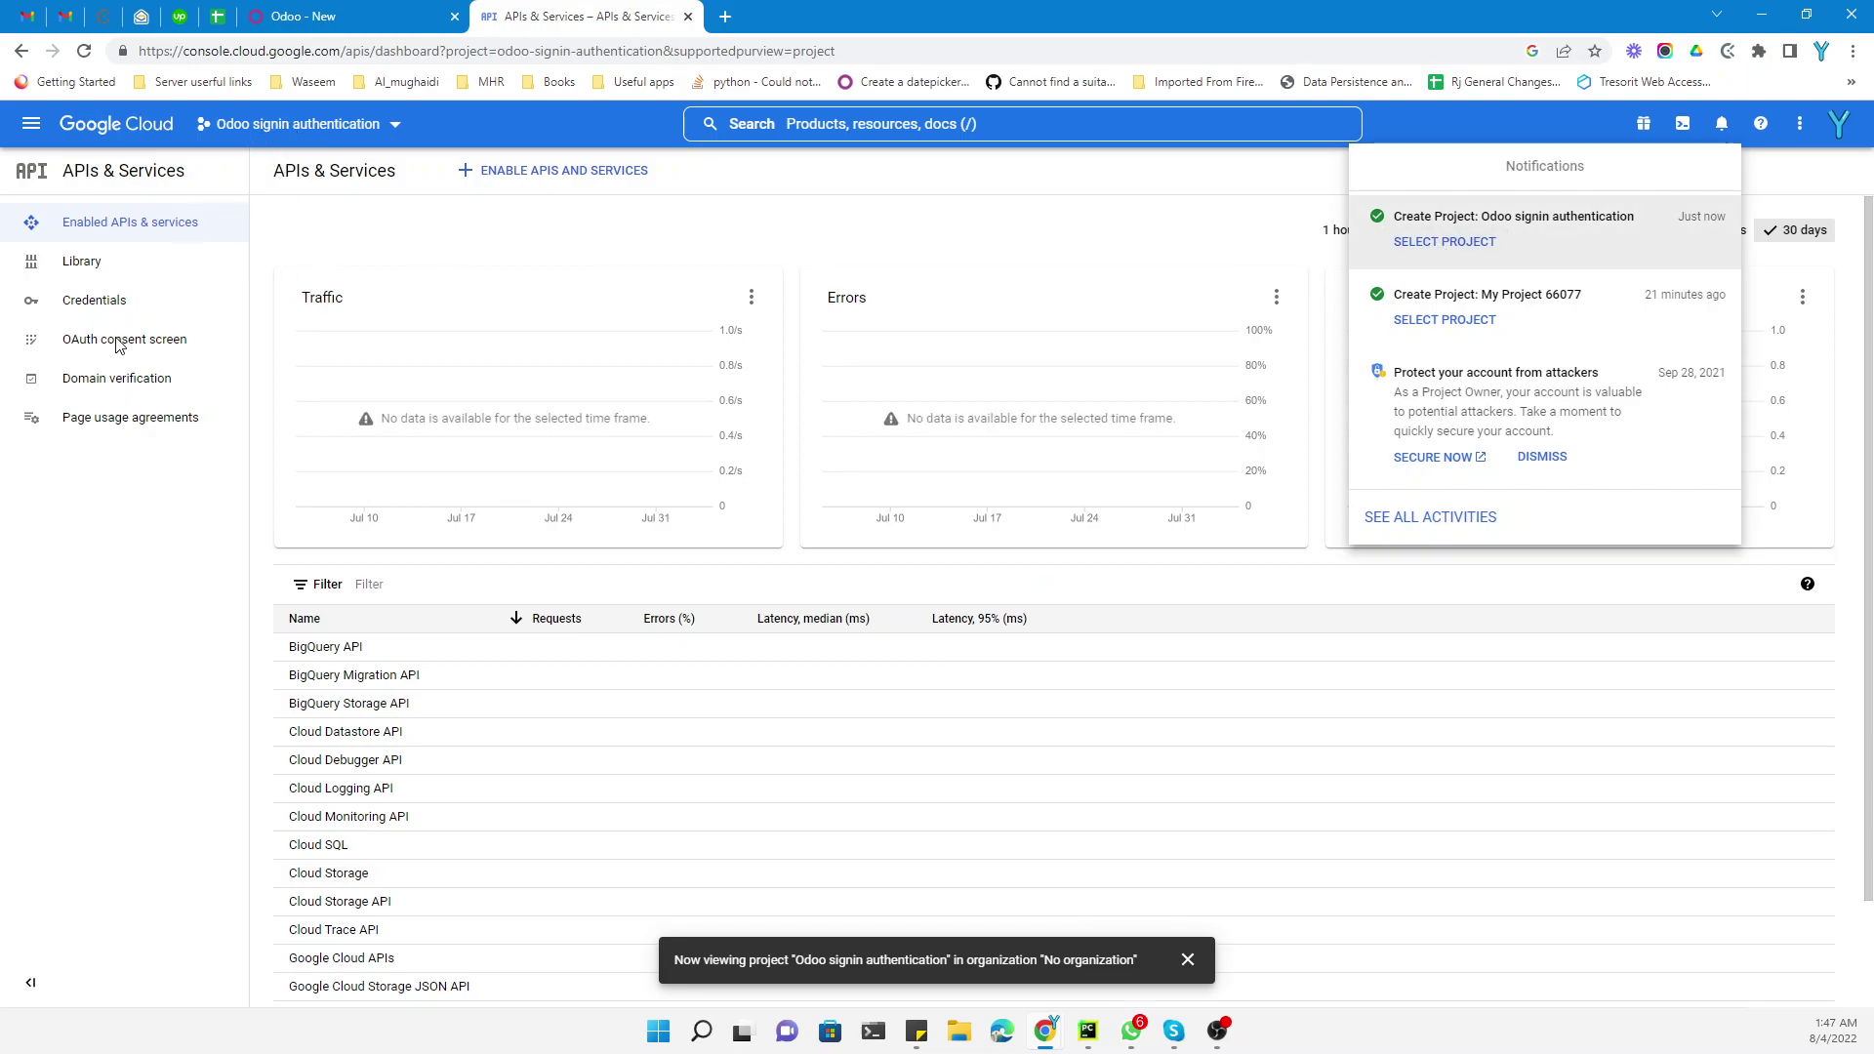
{"action": "left_click", "coordinate": [69, 351]}
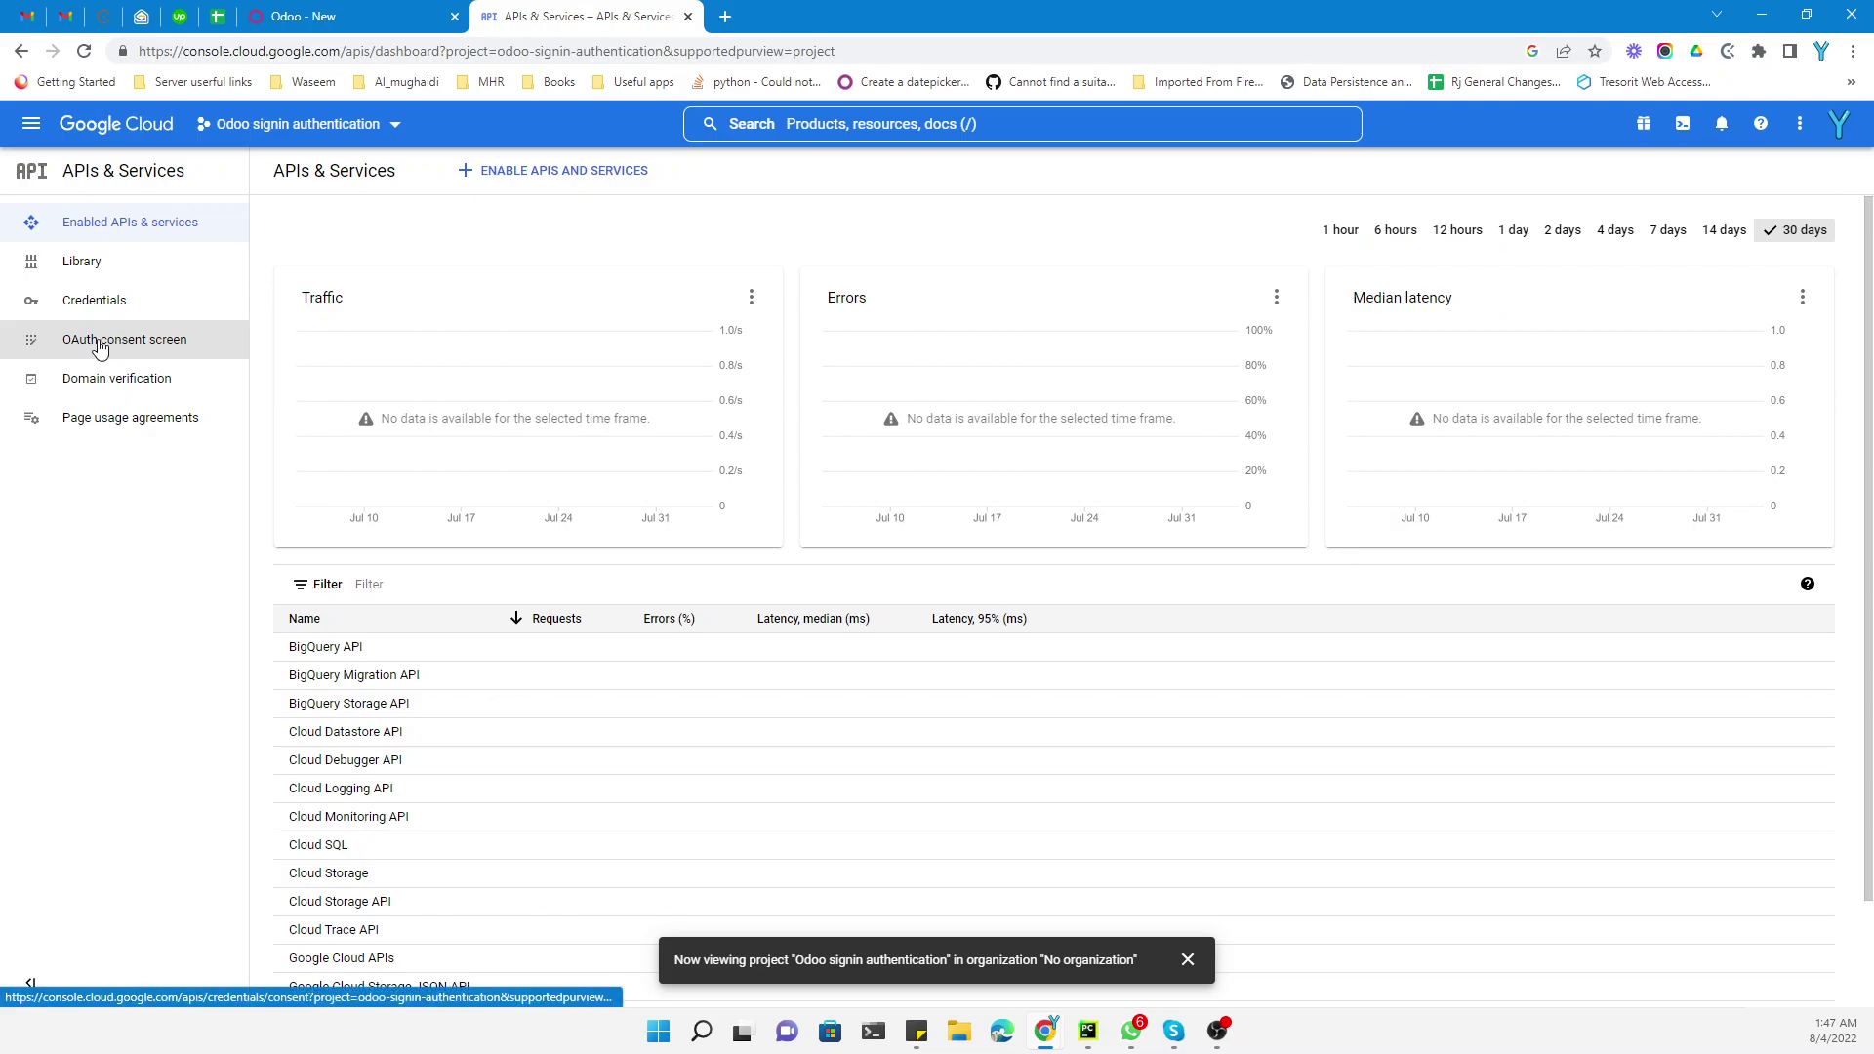
{"action": "left_click", "coordinate": [101, 350]}
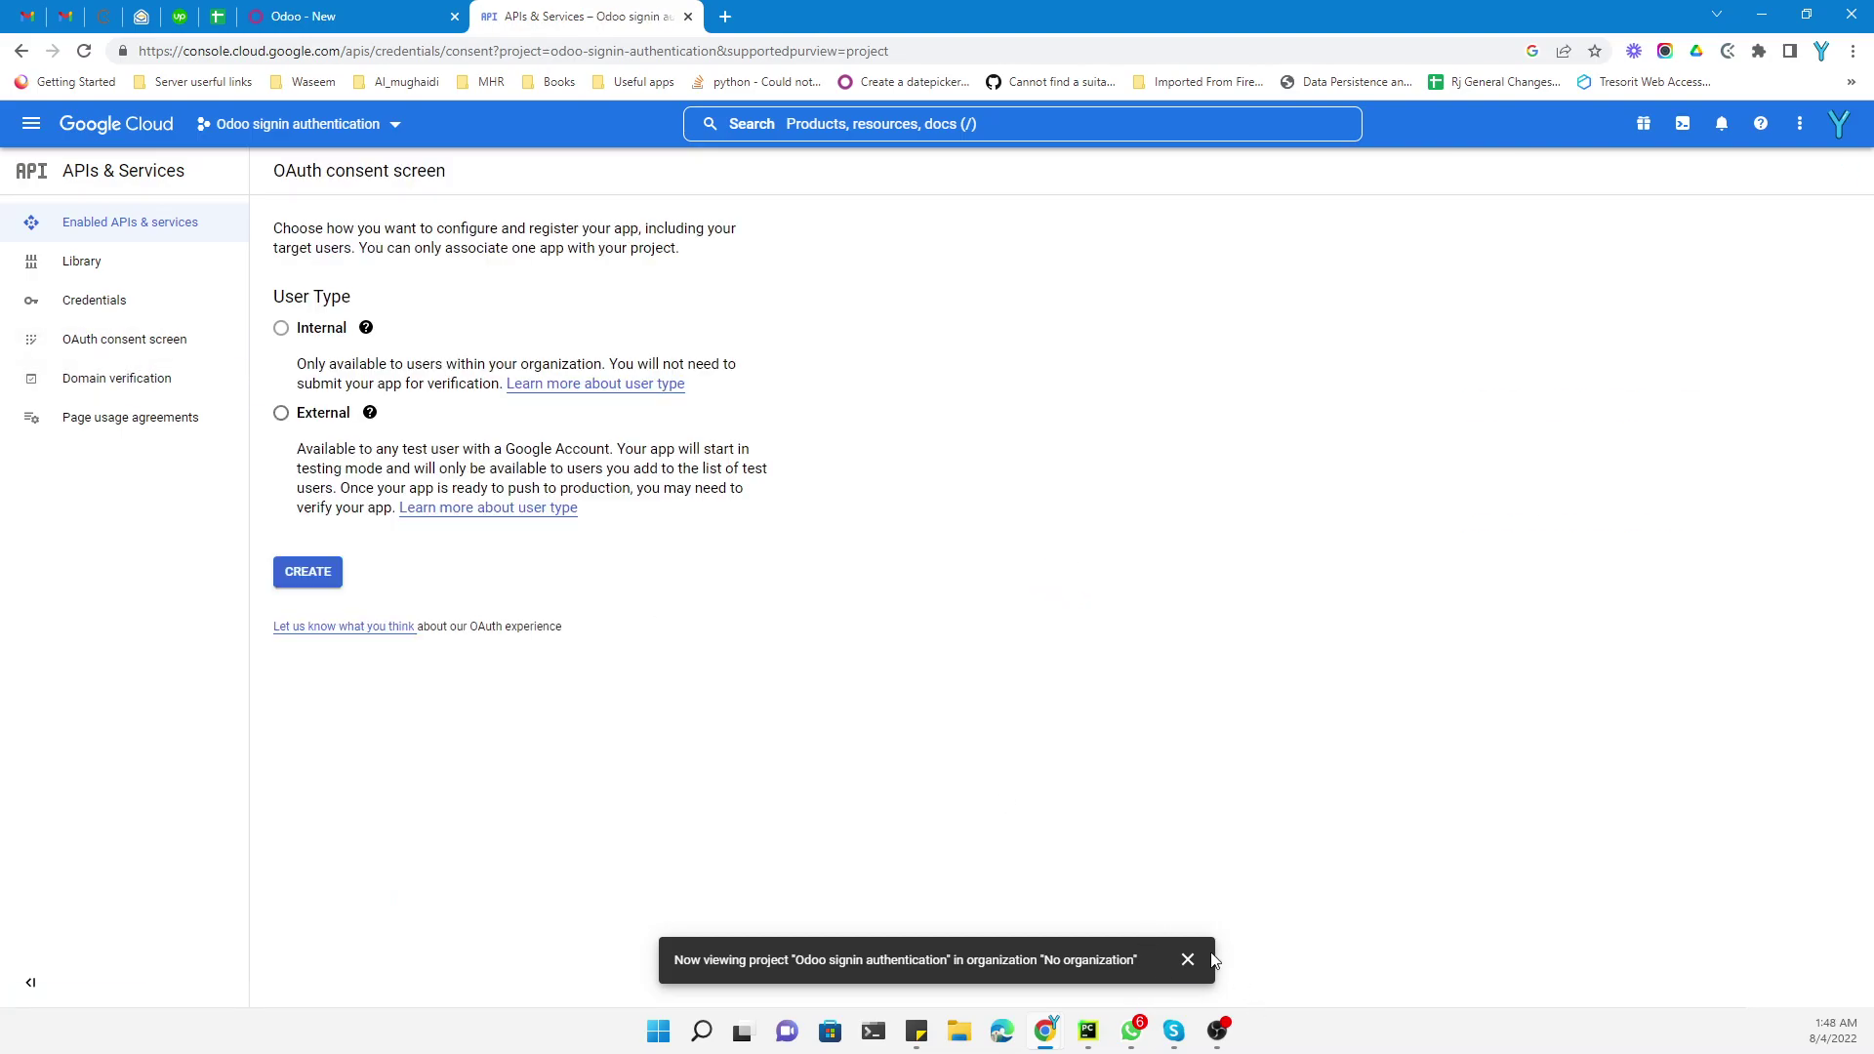
Choose the External user type and create the consent screen registration
{"action": "left_click", "coordinate": [1187, 960]}
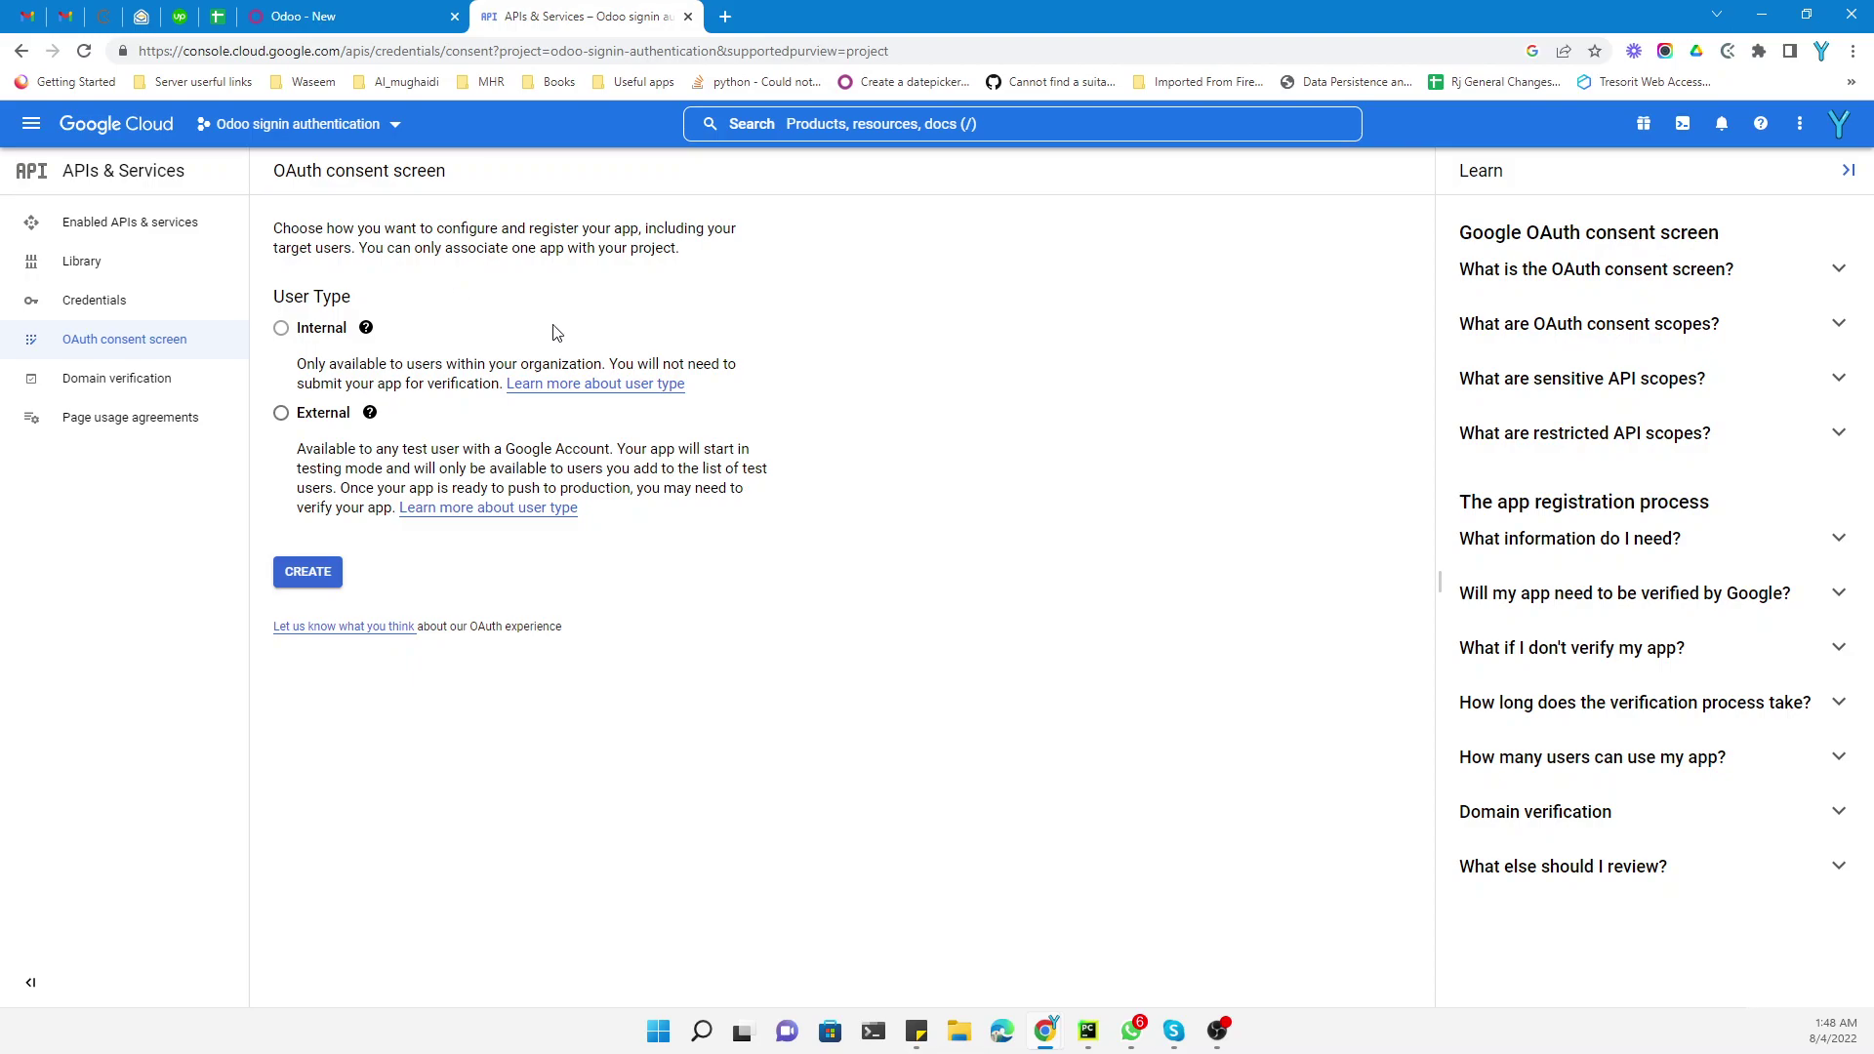
{"action": "left_click_drag", "start_coordinate": [342, 383], "coordinate": [451, 384]}
{"action": "left_click_drag", "start_coordinate": [305, 451], "coordinate": [613, 452]}
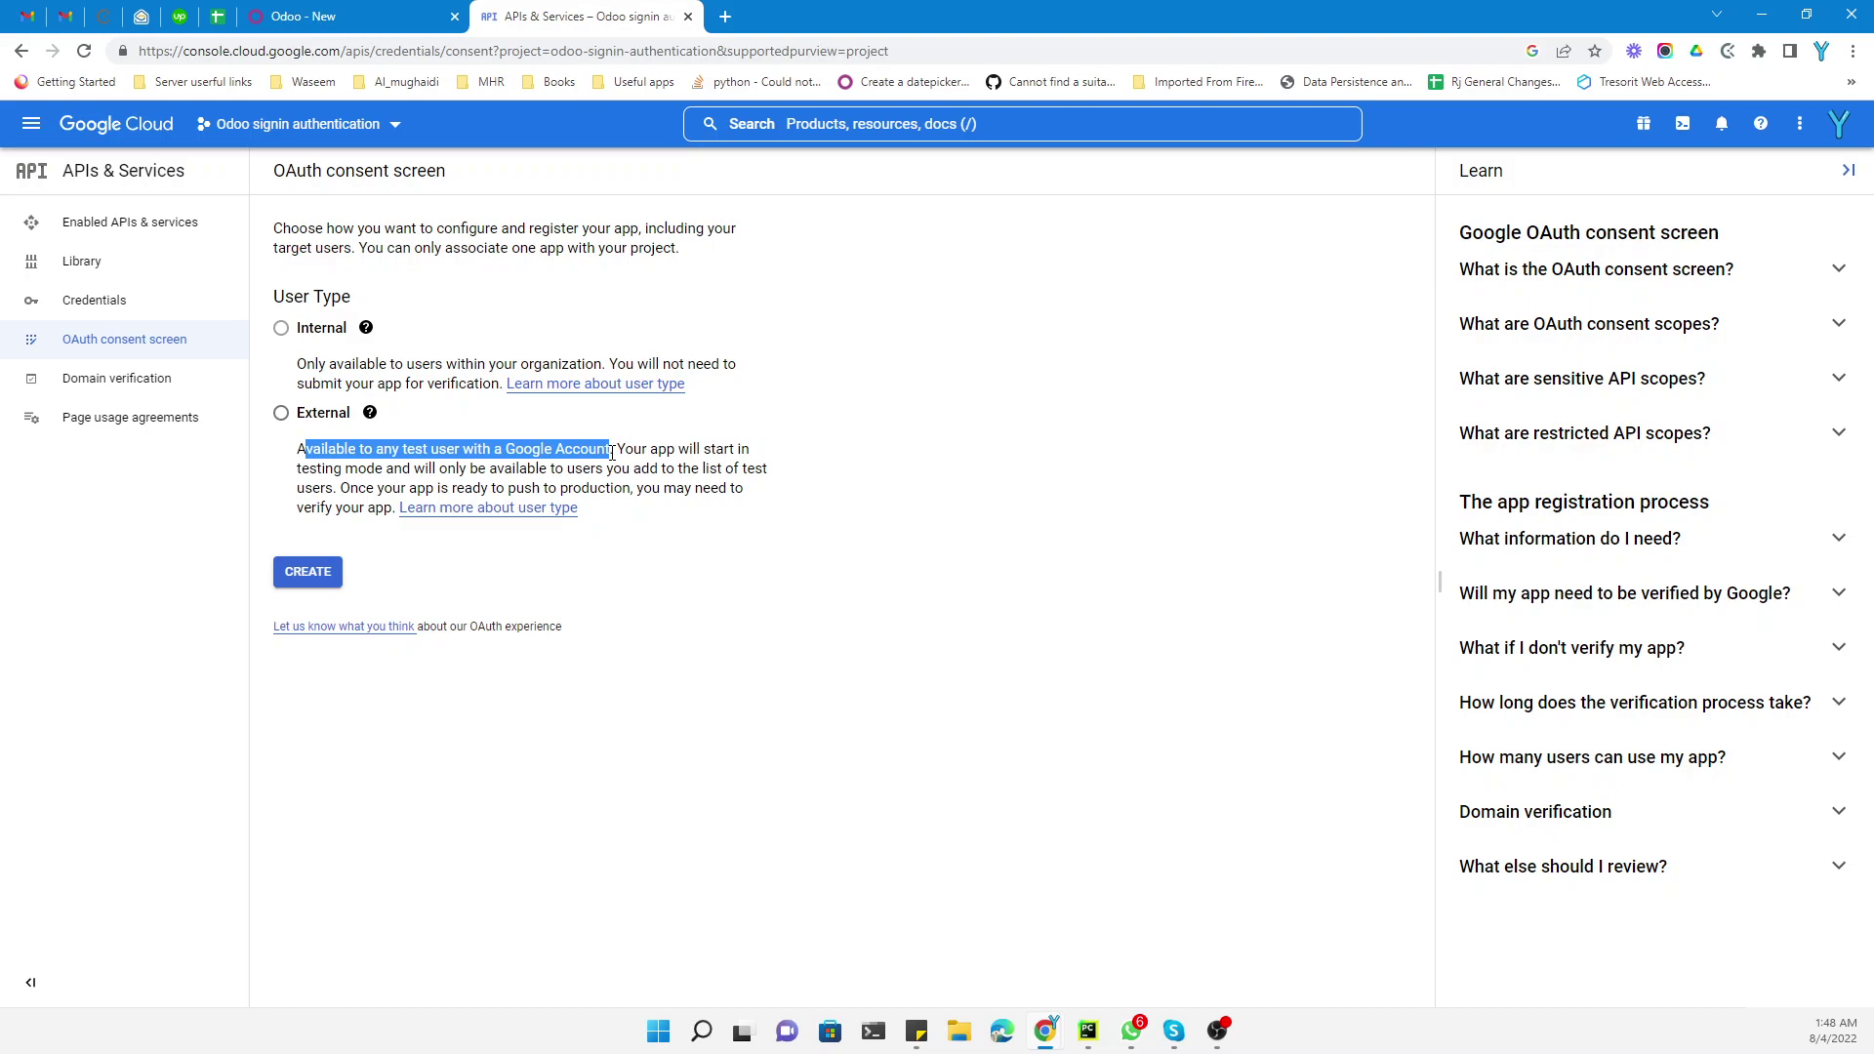
{"action": "left_click", "coordinate": [317, 419]}
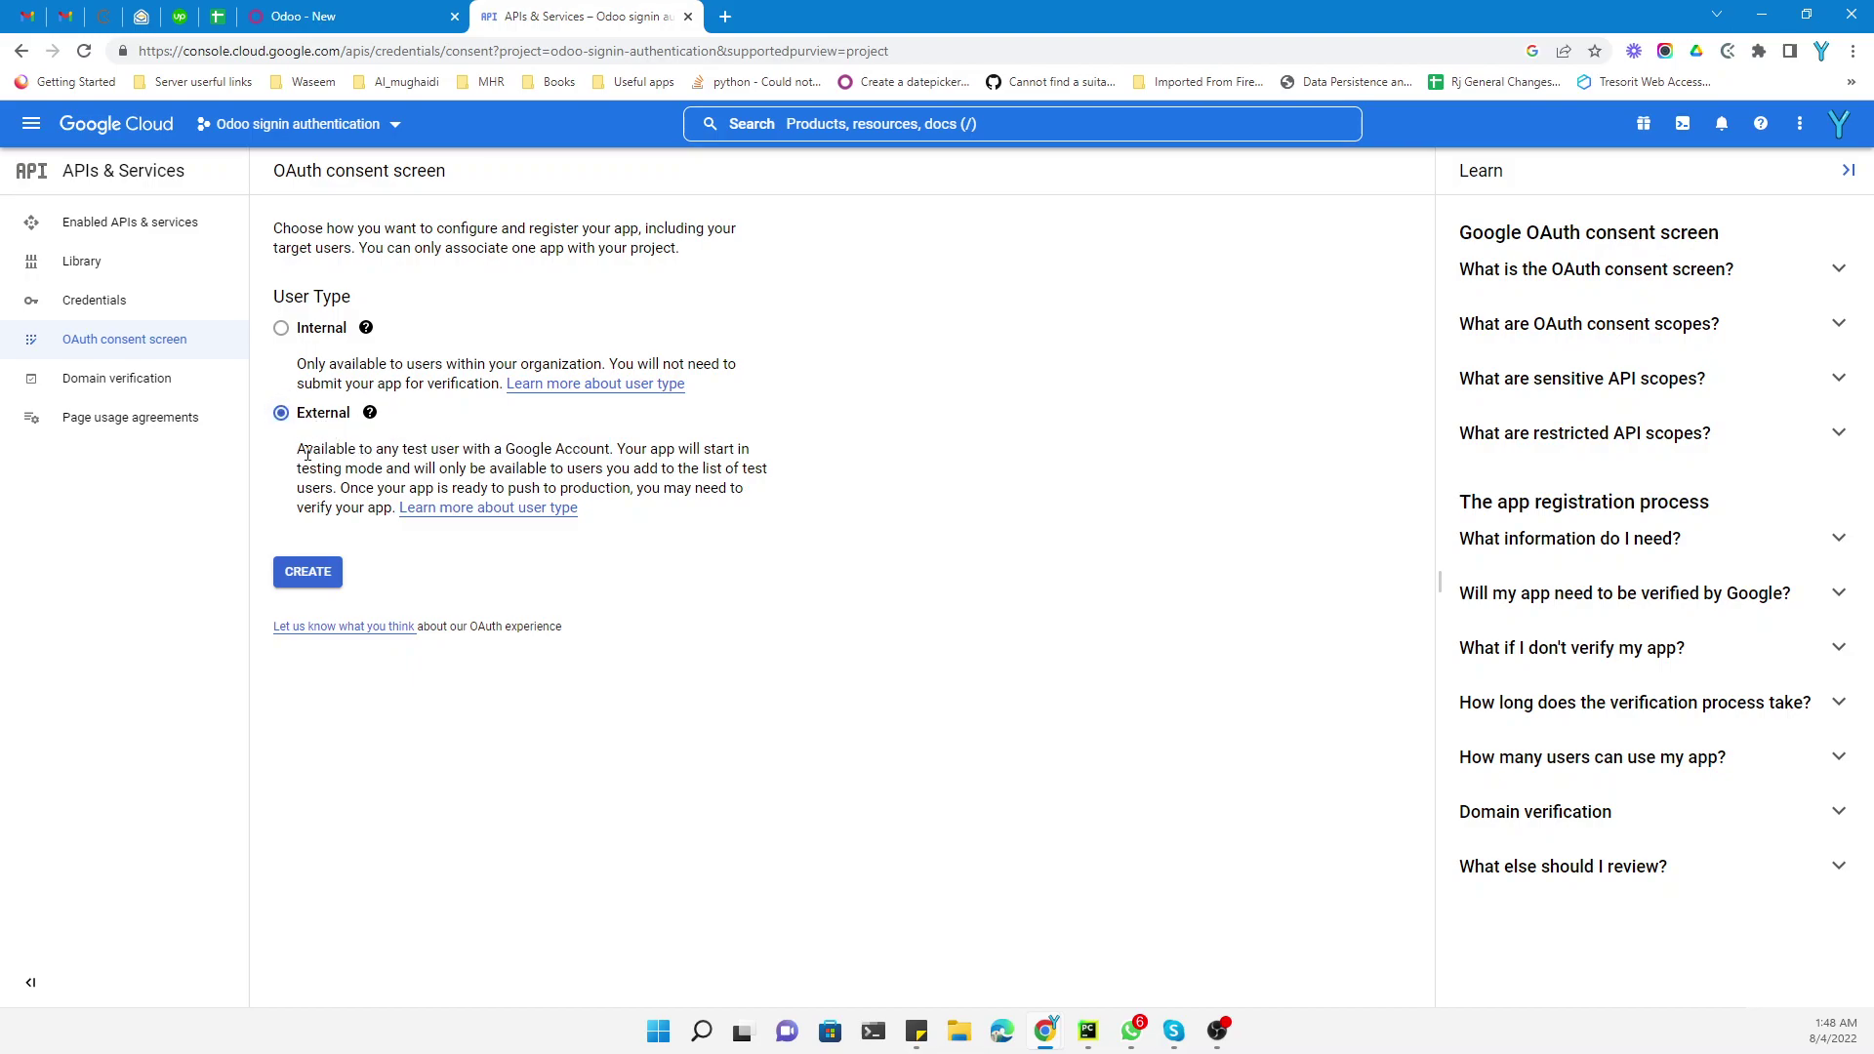
{"action": "left_click", "coordinate": [306, 576]}
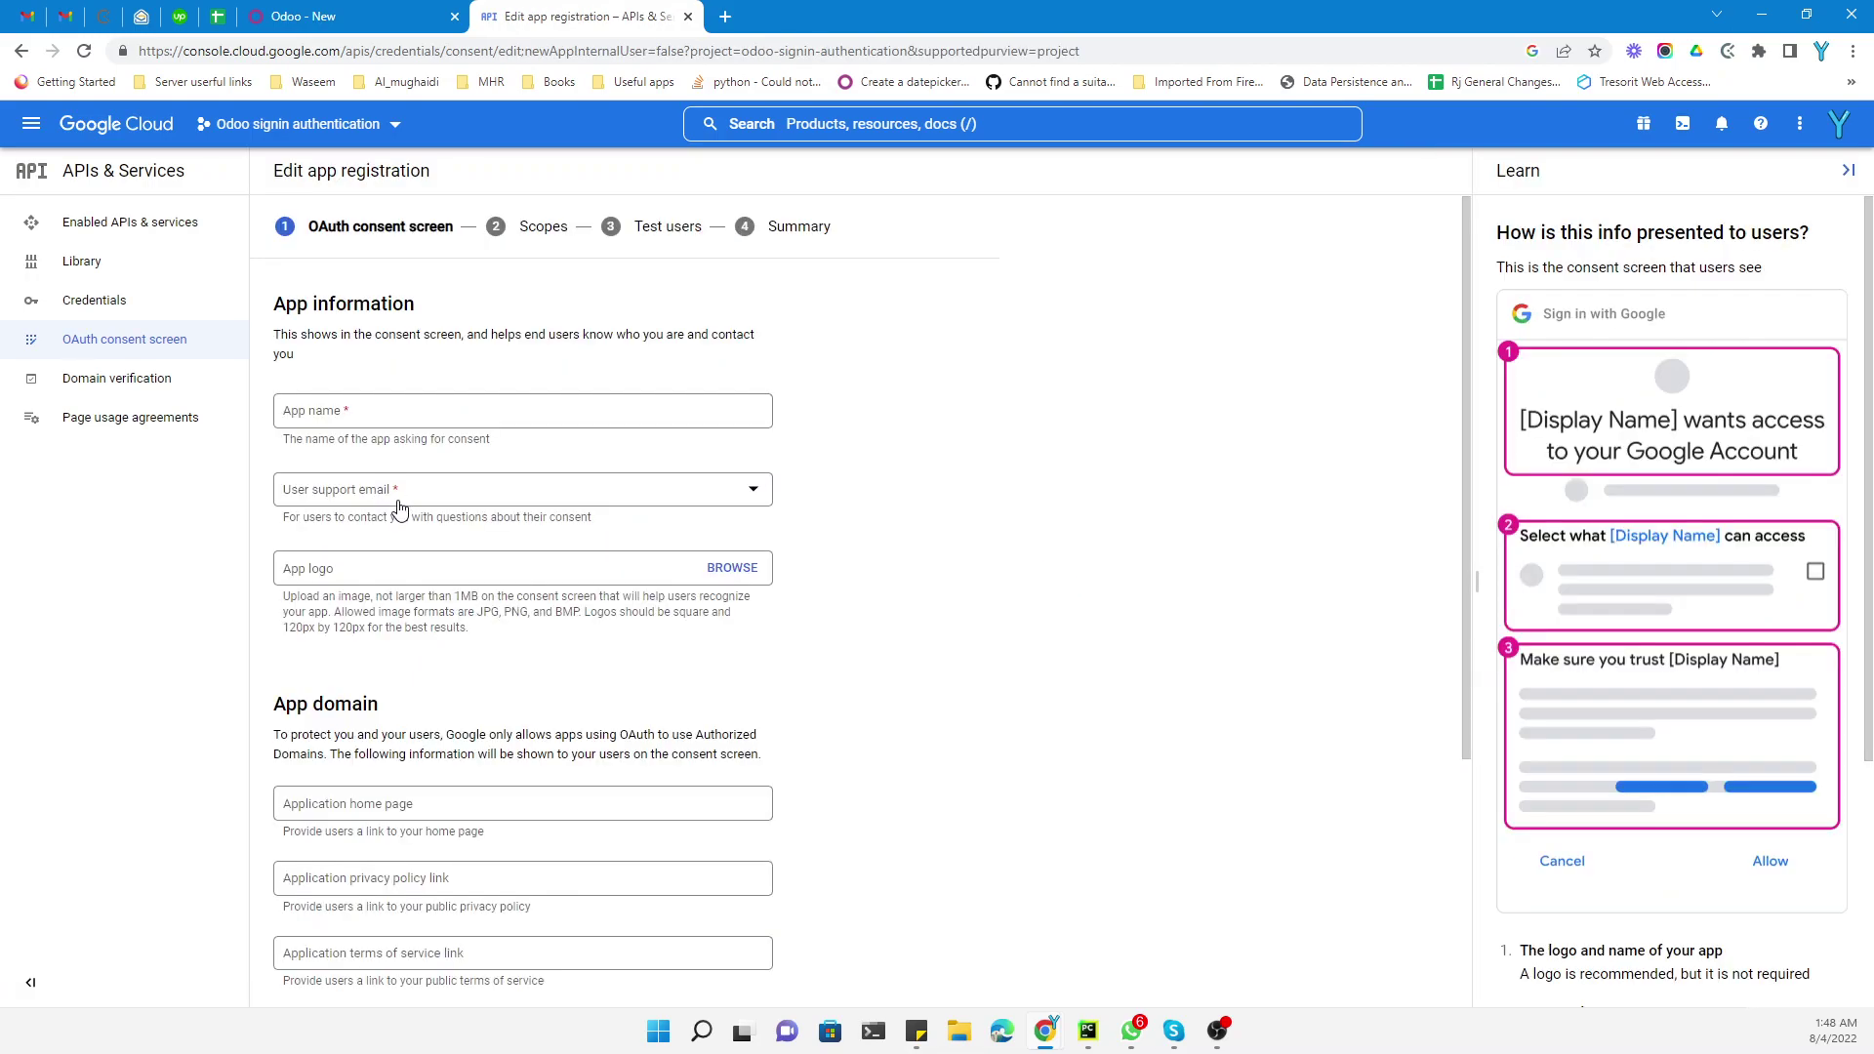
Name the app 'odoo signup with gmail' and choose the account's email as user support email
{"action": "left_click", "coordinate": [395, 414]}
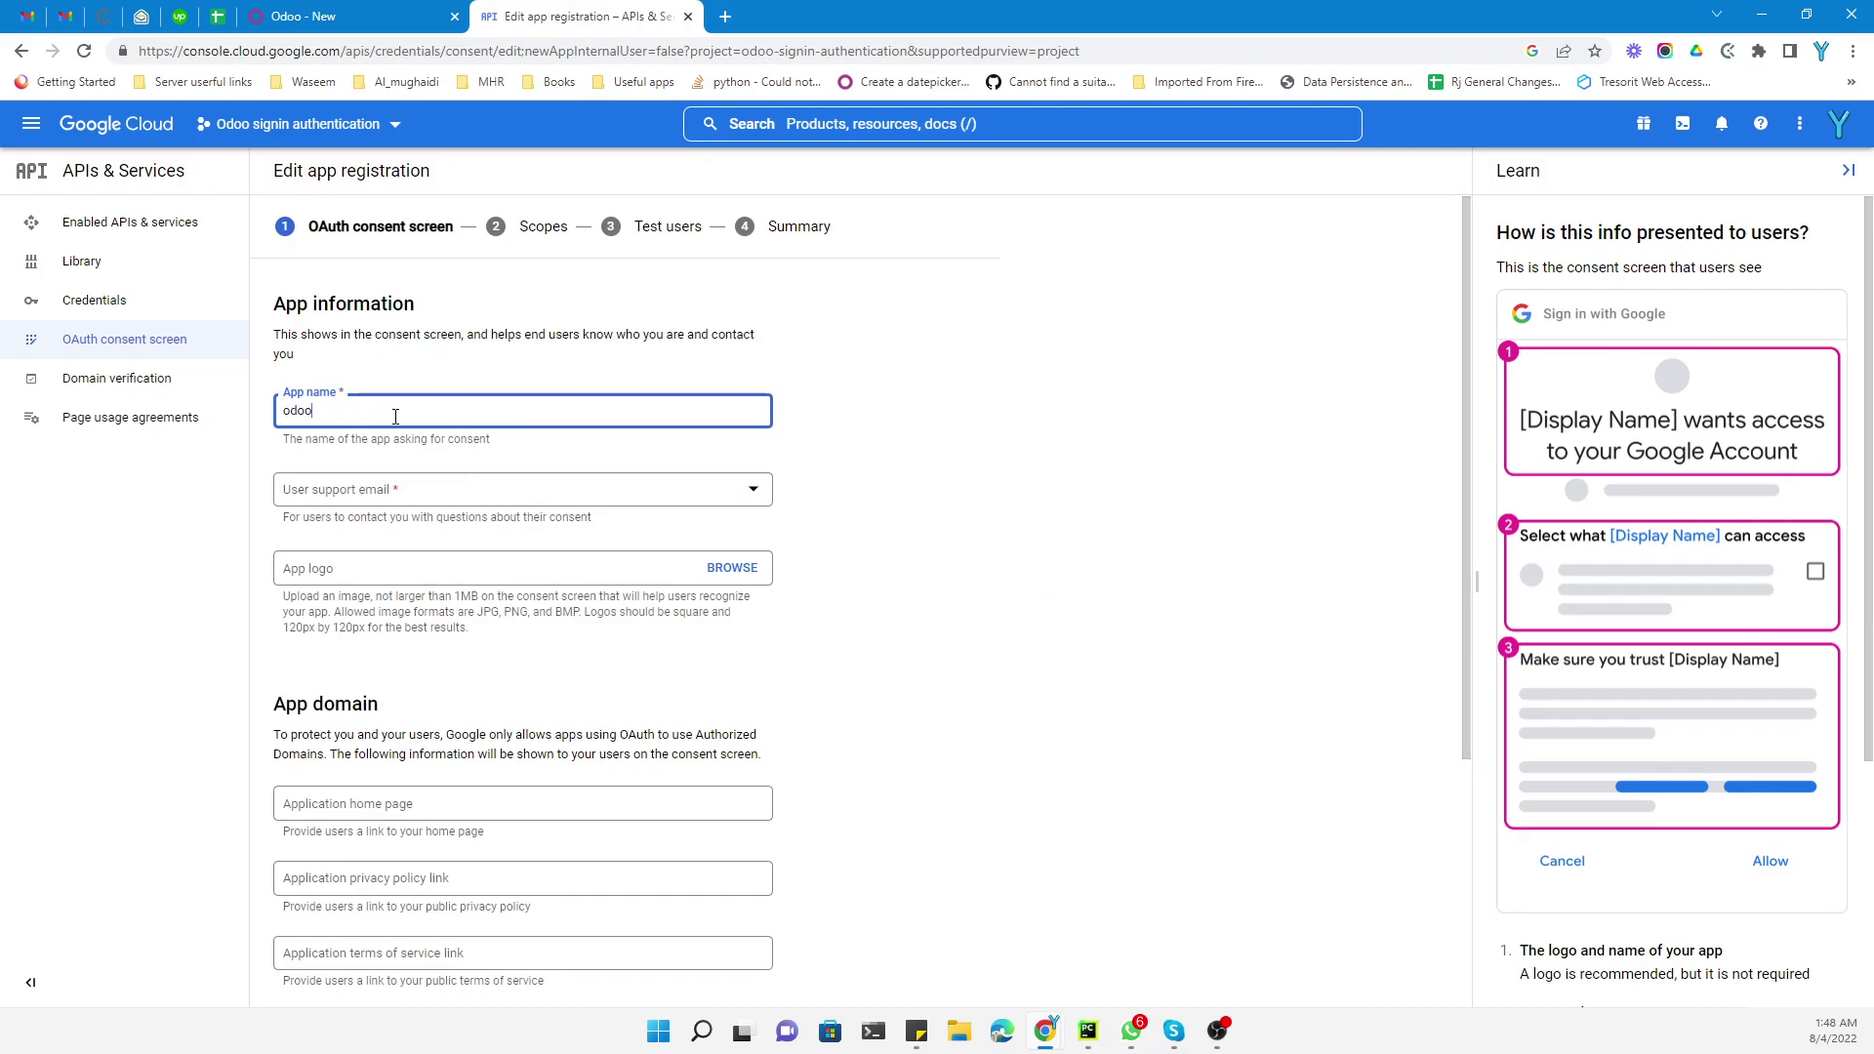
{"action": "type", "text": "odoo"}
{"action": "left_click", "coordinate": [366, 499]}
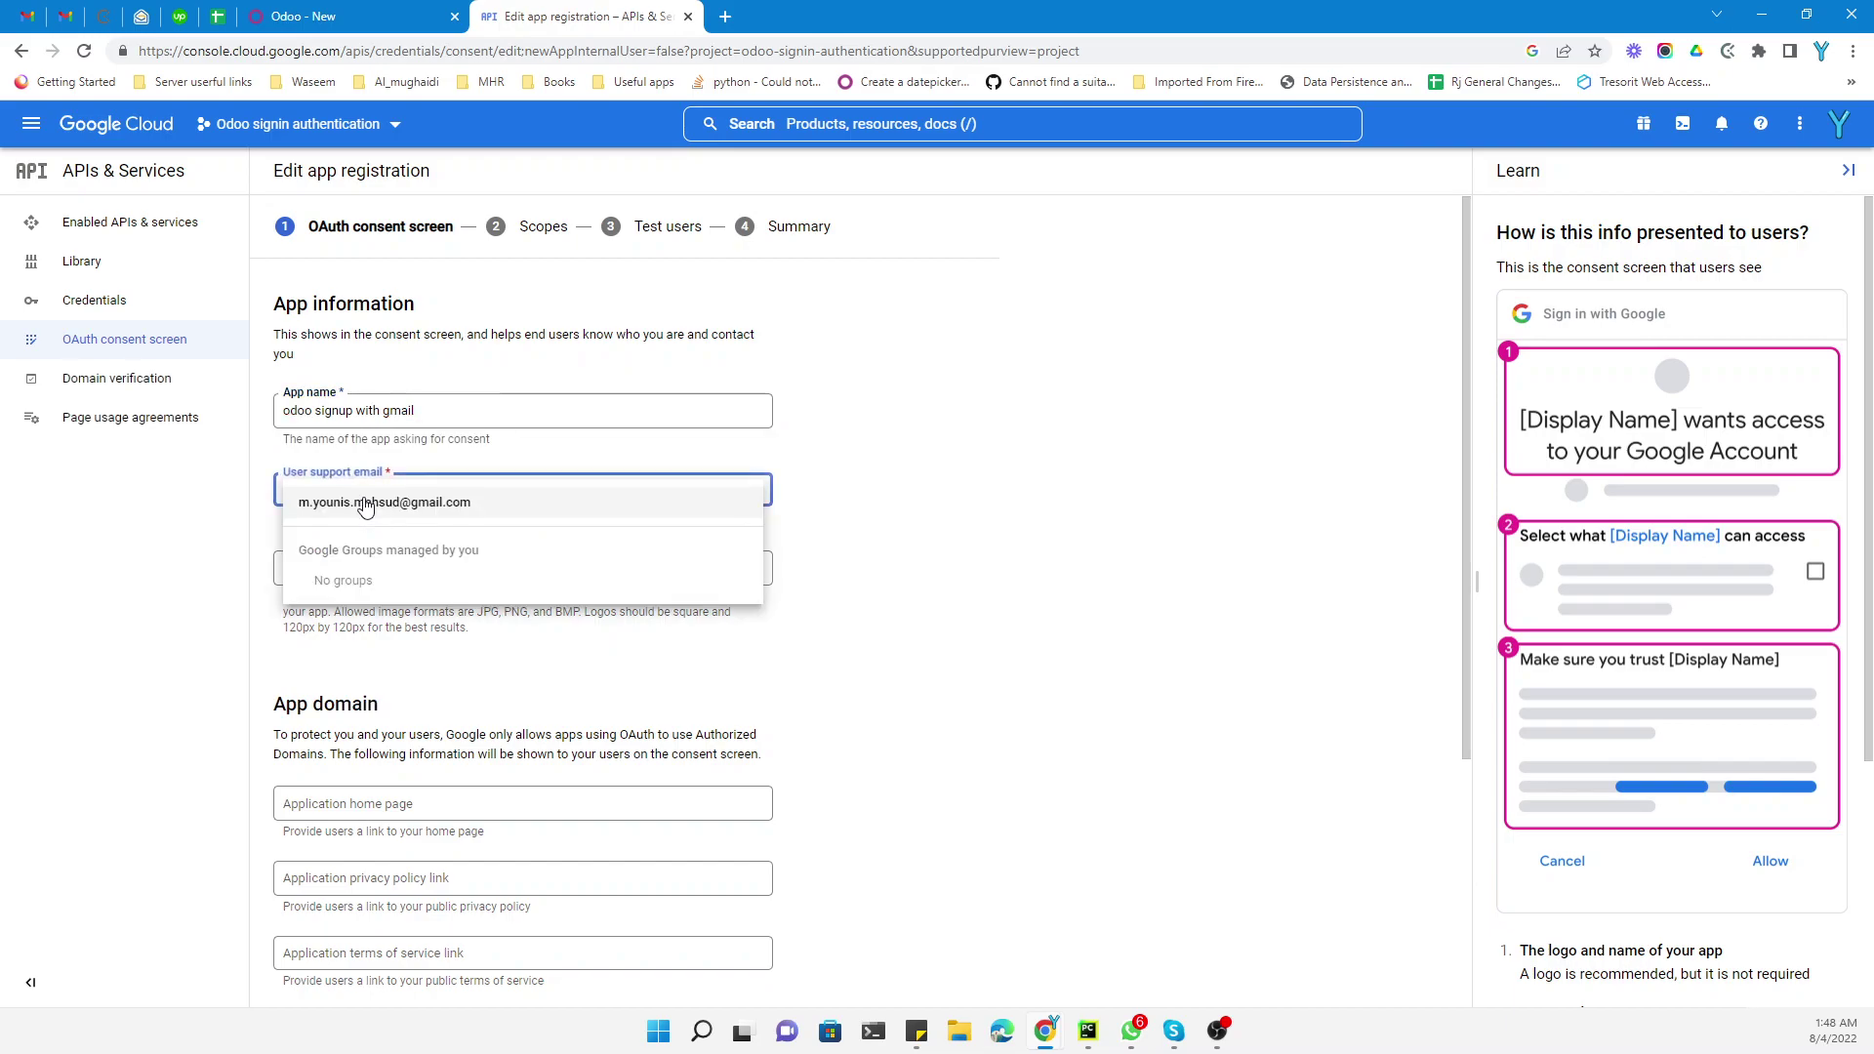
{"action": "left_click", "coordinate": [363, 504]}
{"action": "scroll", "coordinate": [363, 361], "scroll_direction": "down", "scroll_amount": 2}
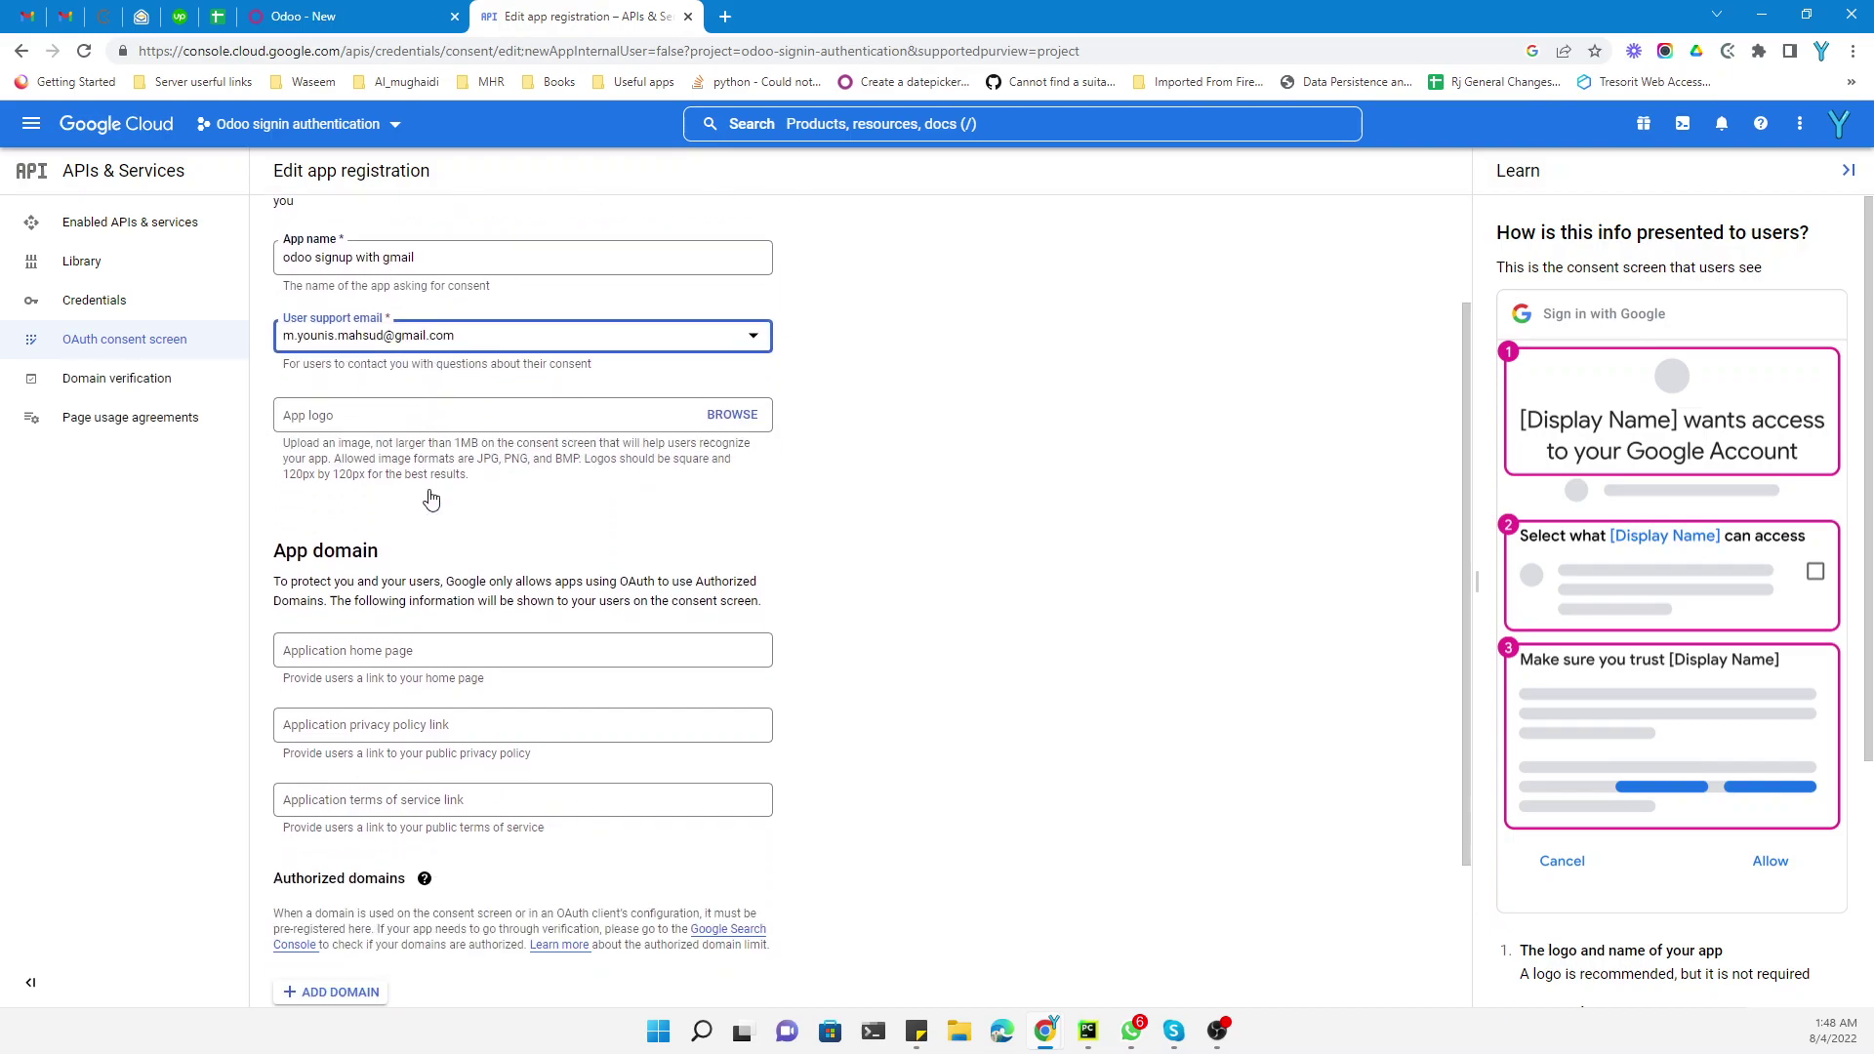
{"action": "scroll", "coordinate": [363, 439], "scroll_direction": "down", "scroll_amount": 1}
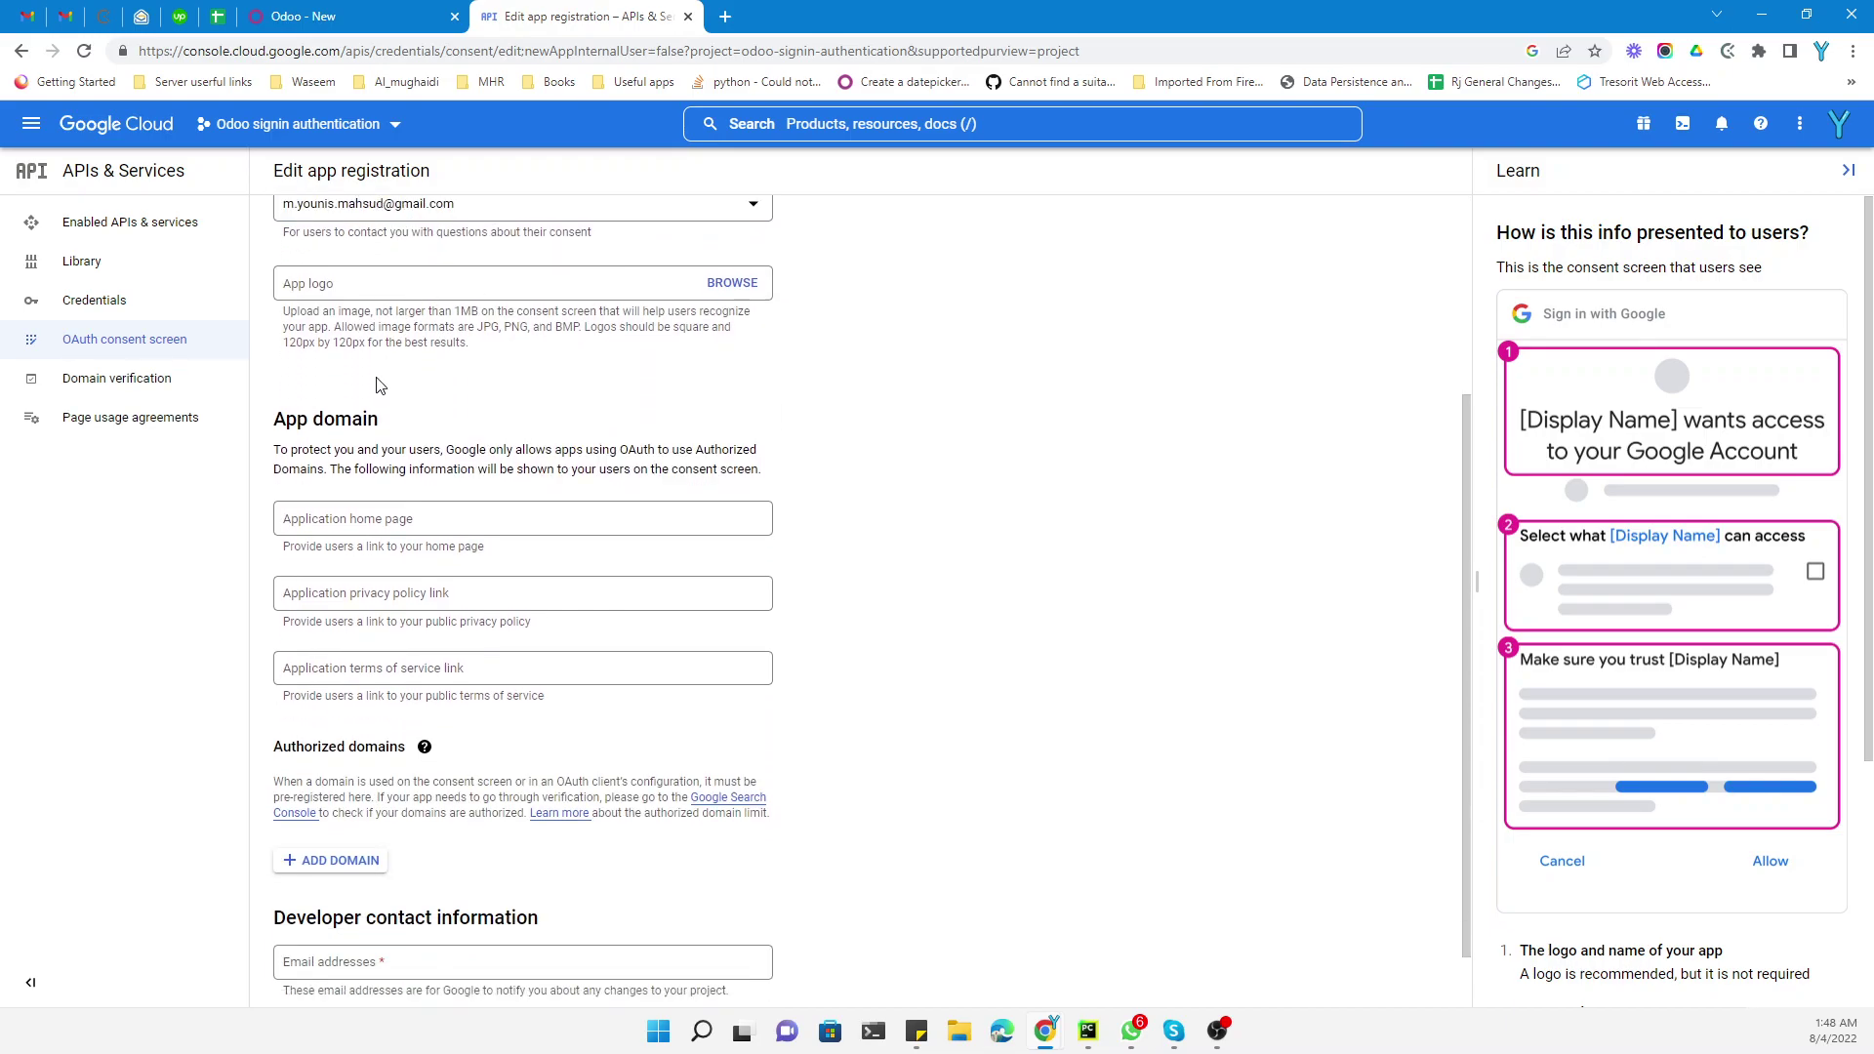
{"action": "left_click", "coordinate": [336, 500]}
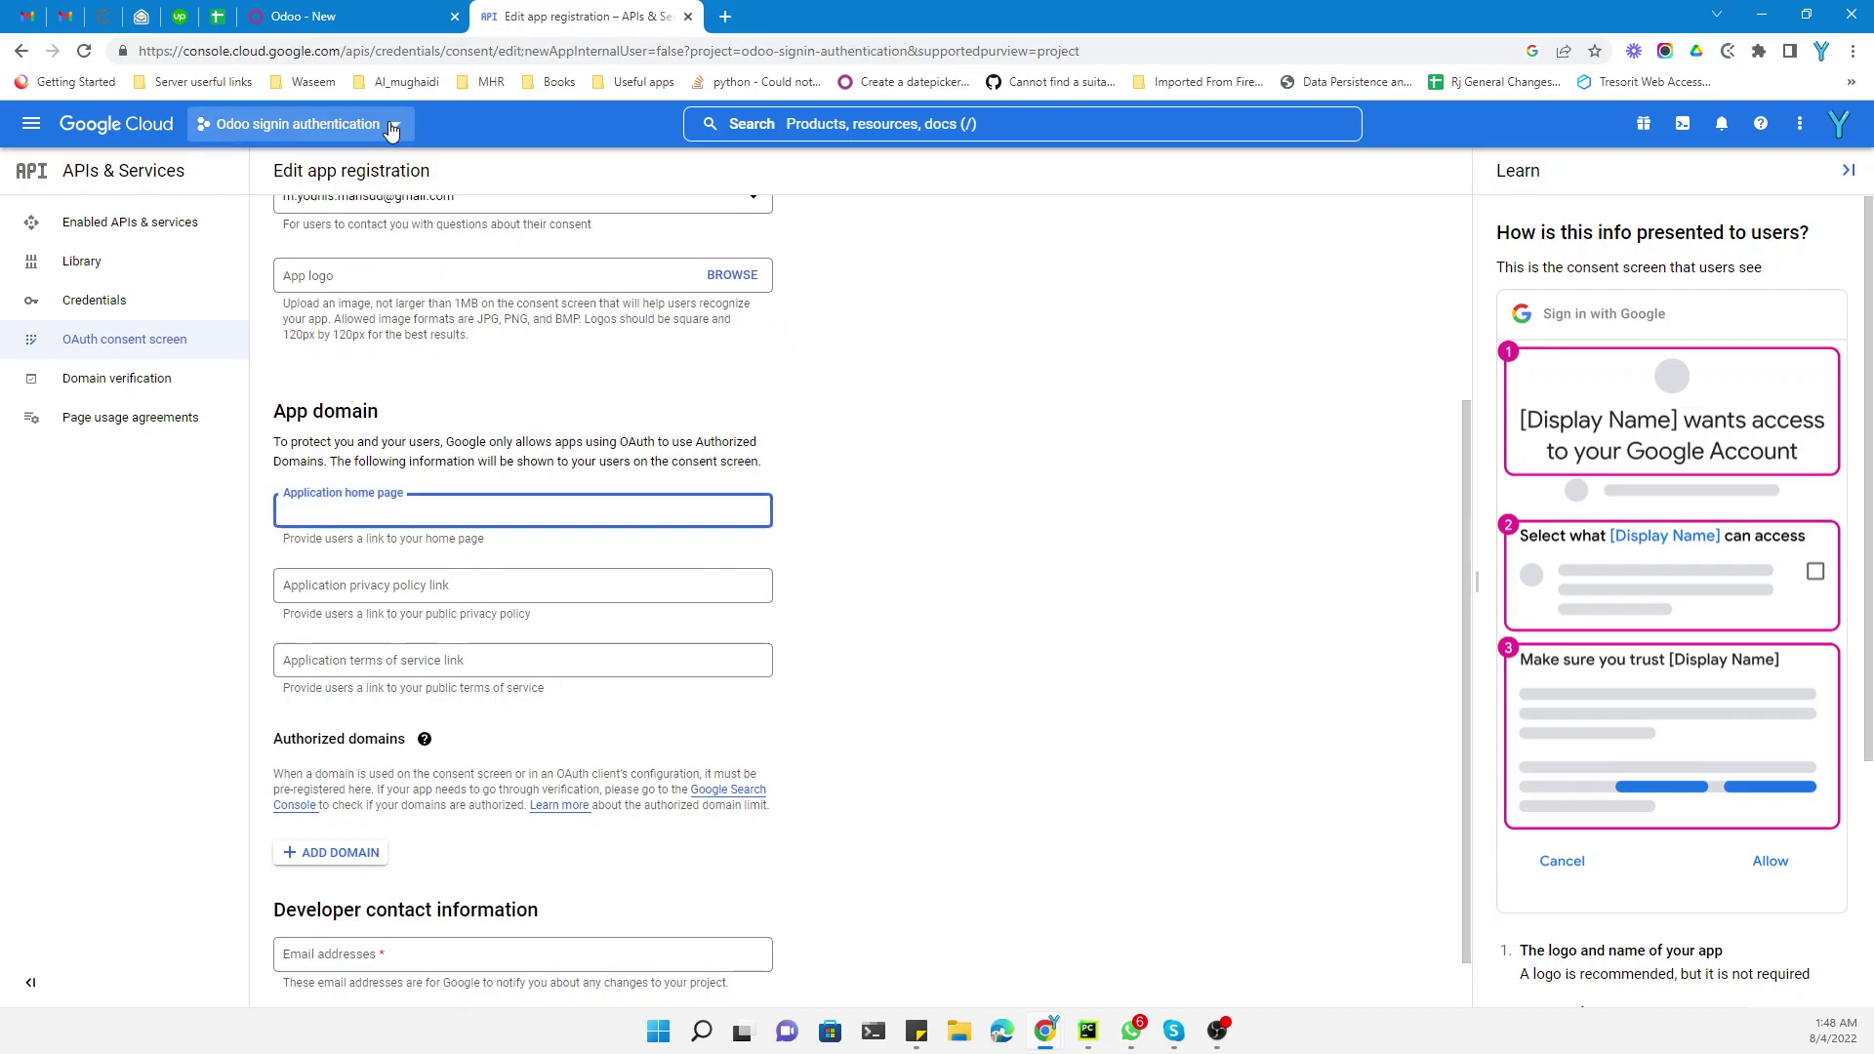
Copy the Odoo instance URL into the Application home page and privacy policy link fields
{"action": "left_click", "coordinate": [337, 15]}
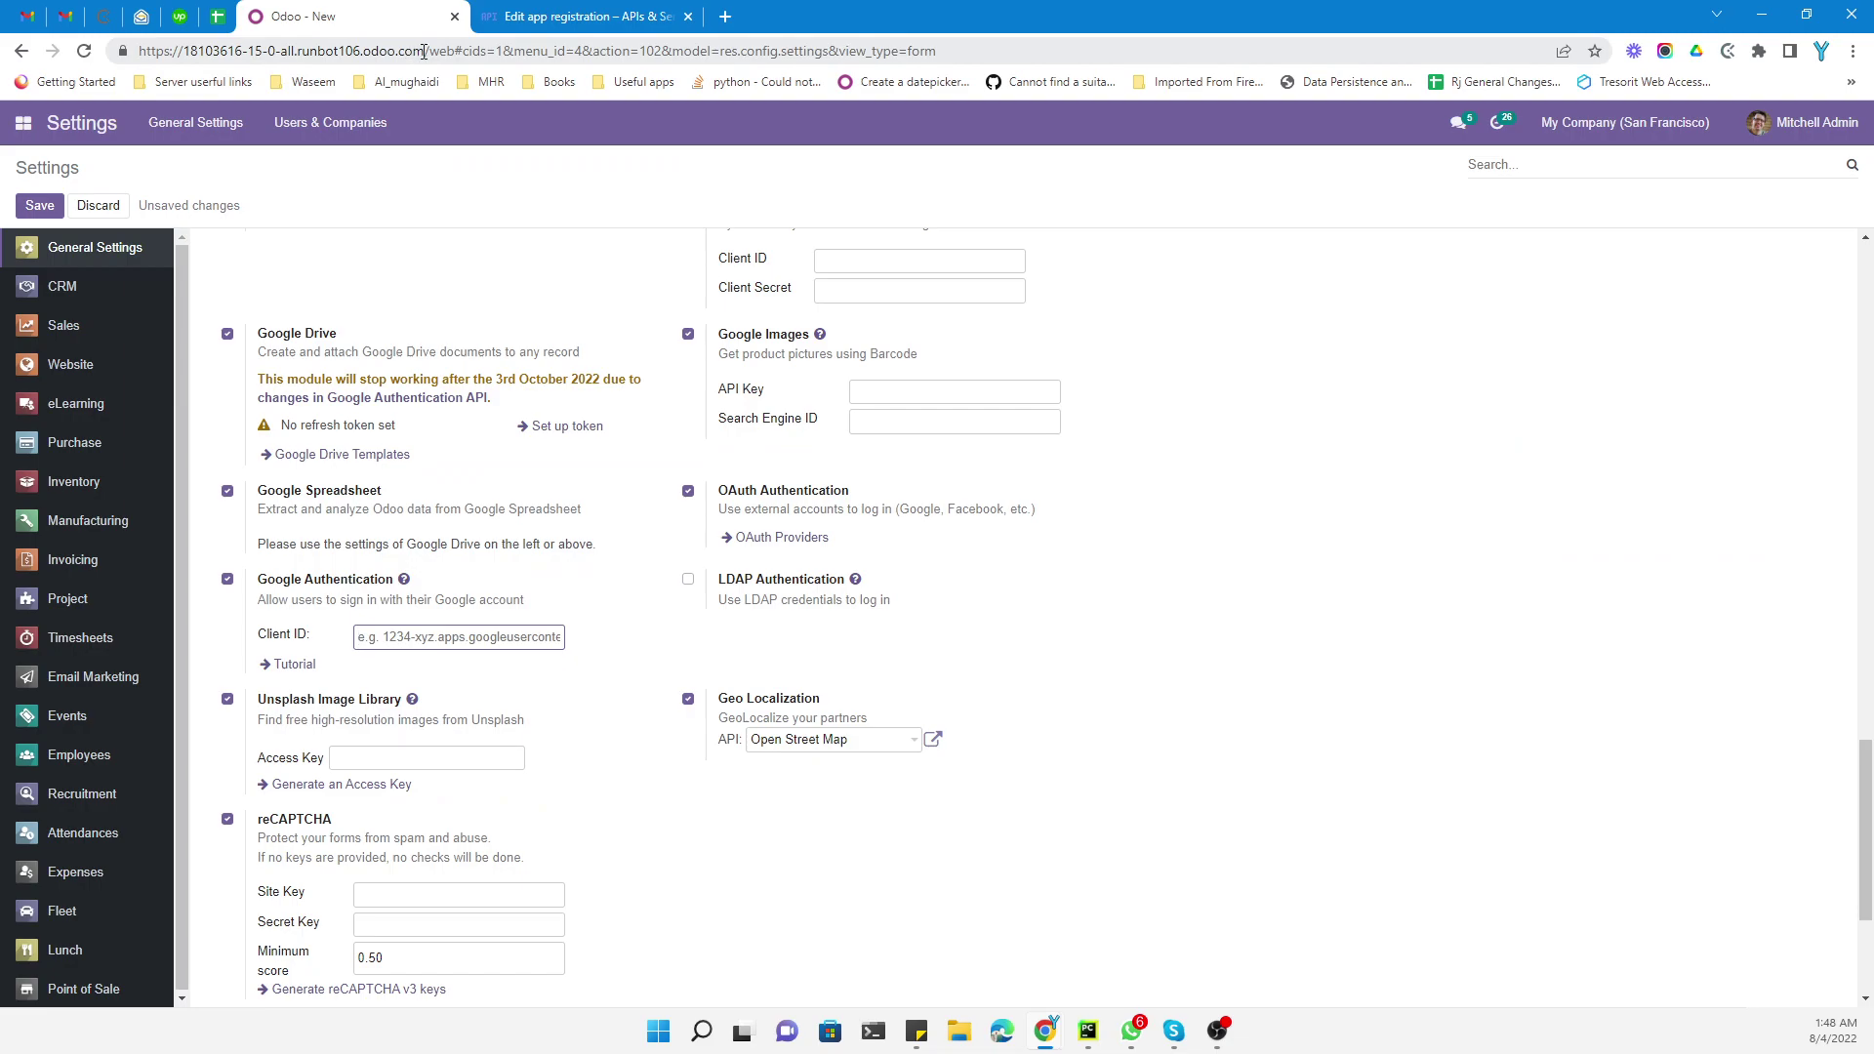
{"action": "left_click_drag", "start_coordinate": [424, 51], "coordinate": [137, 50]}
{"action": "key", "text": "ctrl+c"}
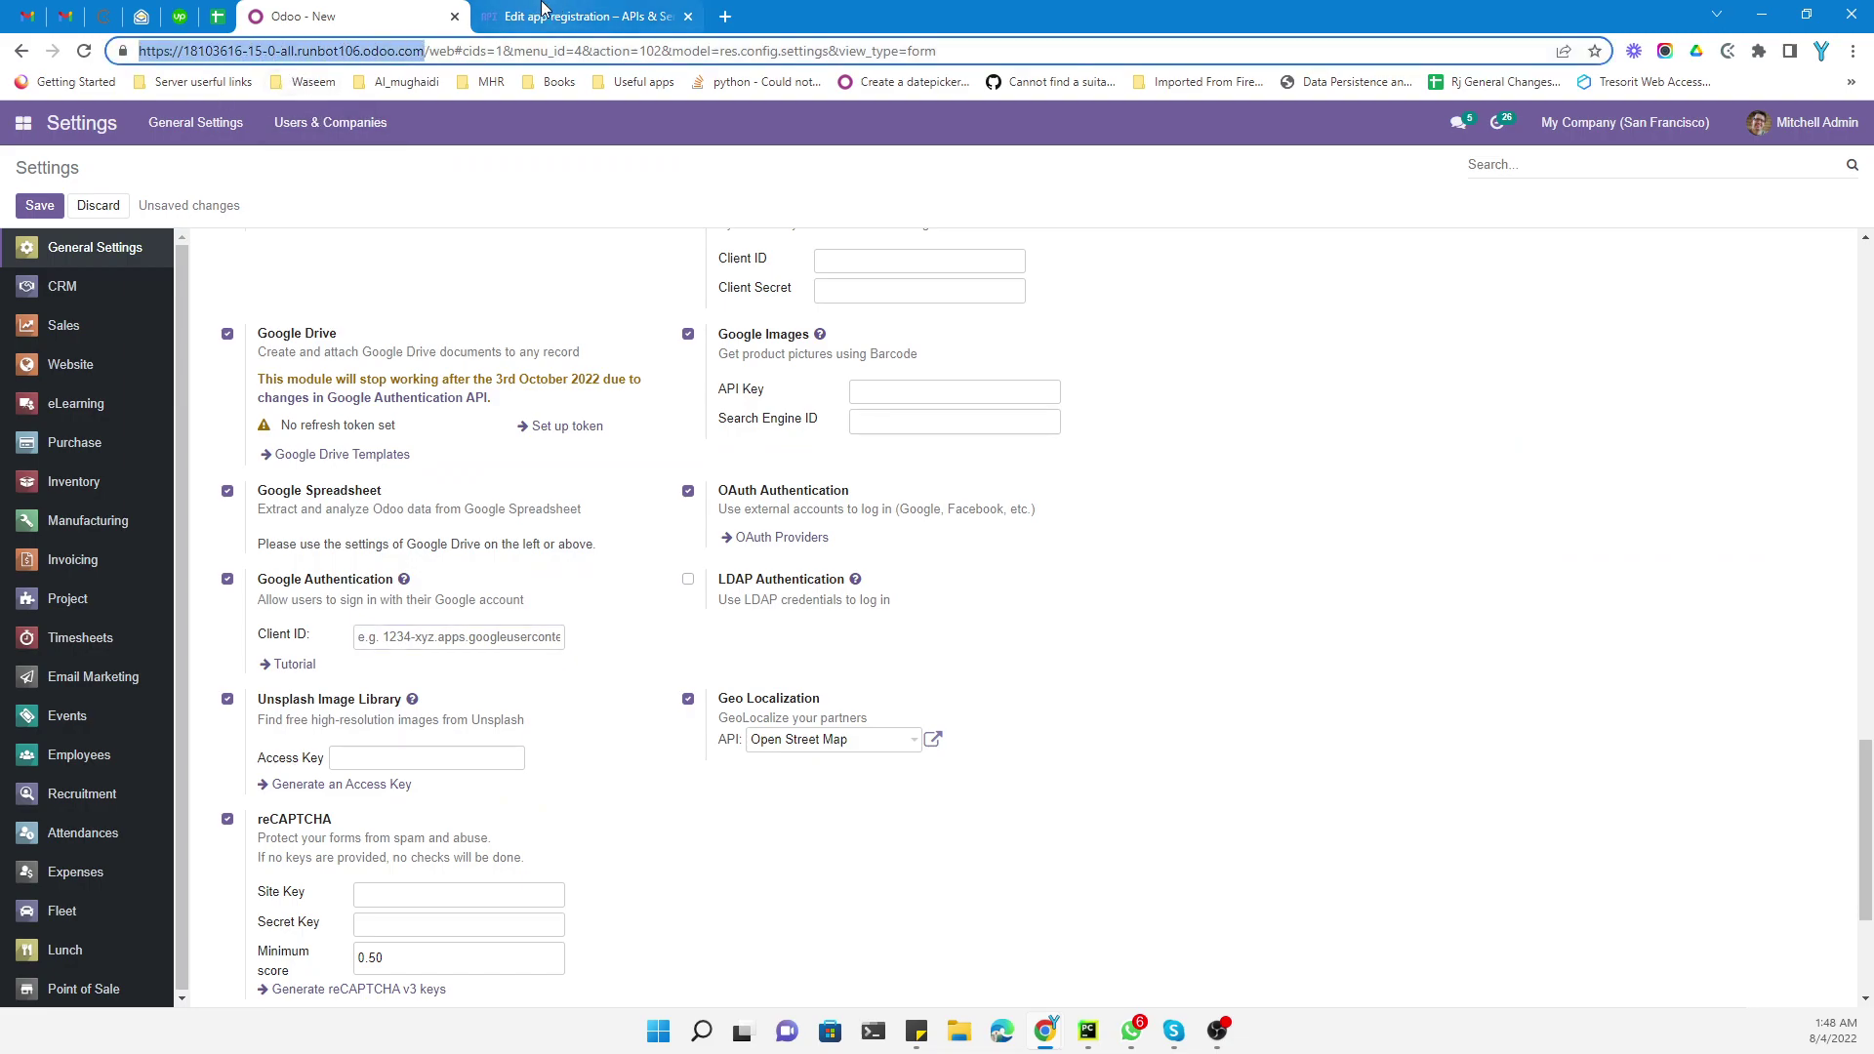
{"action": "left_click", "coordinate": [544, 16]}
{"action": "left_click", "coordinate": [389, 509]}
{"action": "key", "text": "ctrl+v"}
{"action": "left_click", "coordinate": [323, 588]}
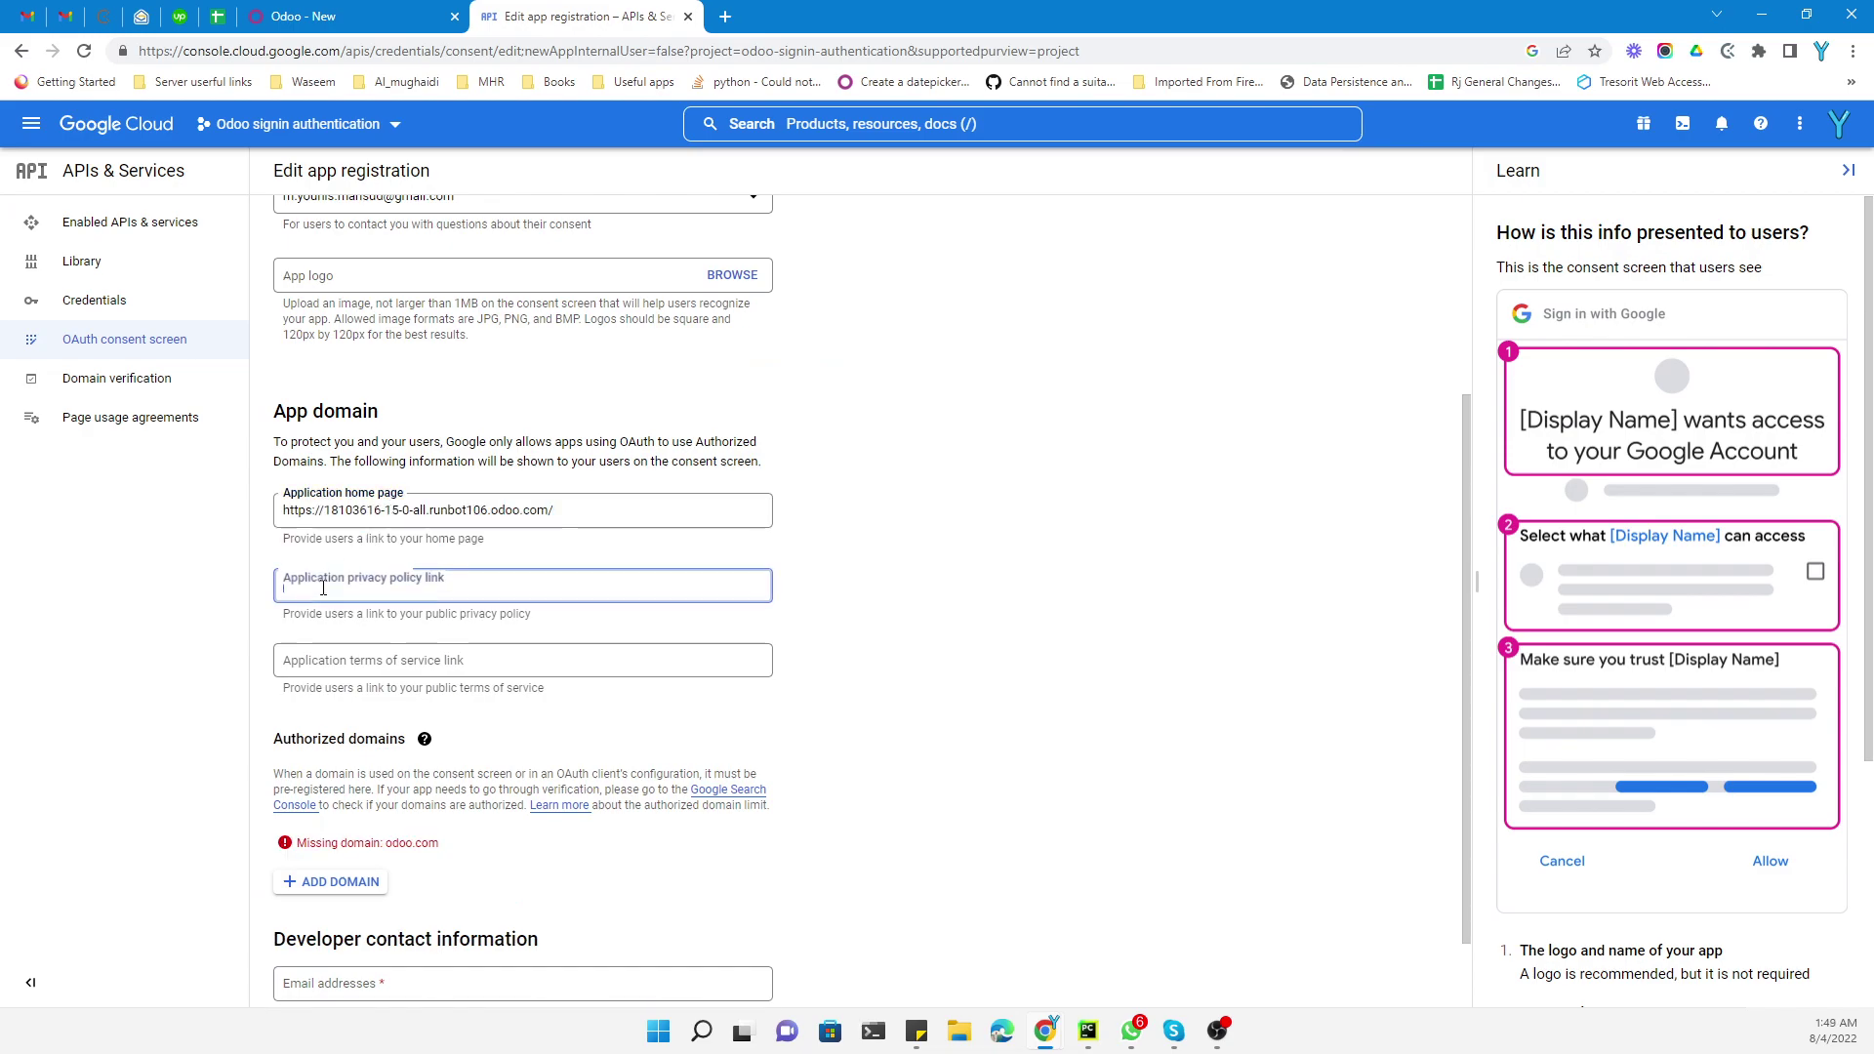
{"action": "key", "text": "ctrl+v"}
Add odoo.com as an authorized domain and fill in the developer contact email
{"action": "scroll", "coordinate": [323, 587], "scroll_direction": "down", "scroll_amount": 1}
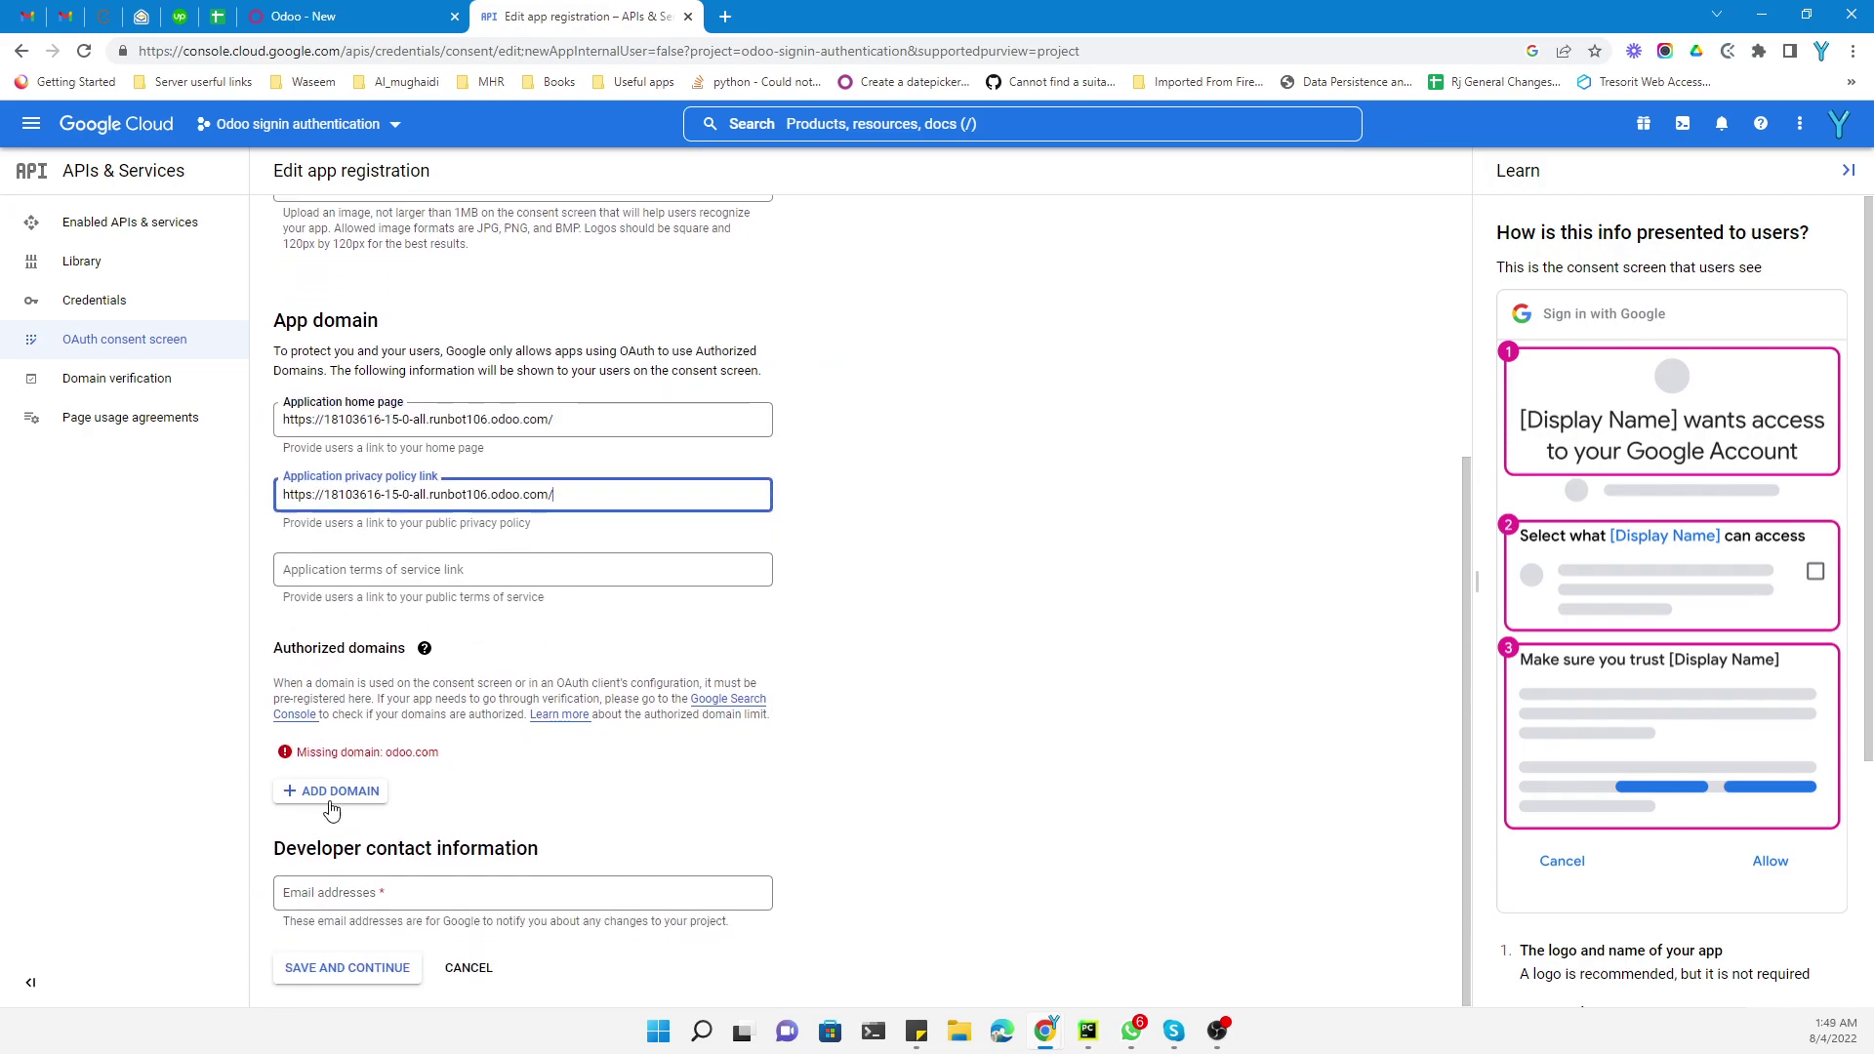
{"action": "left_click", "coordinate": [332, 795]}
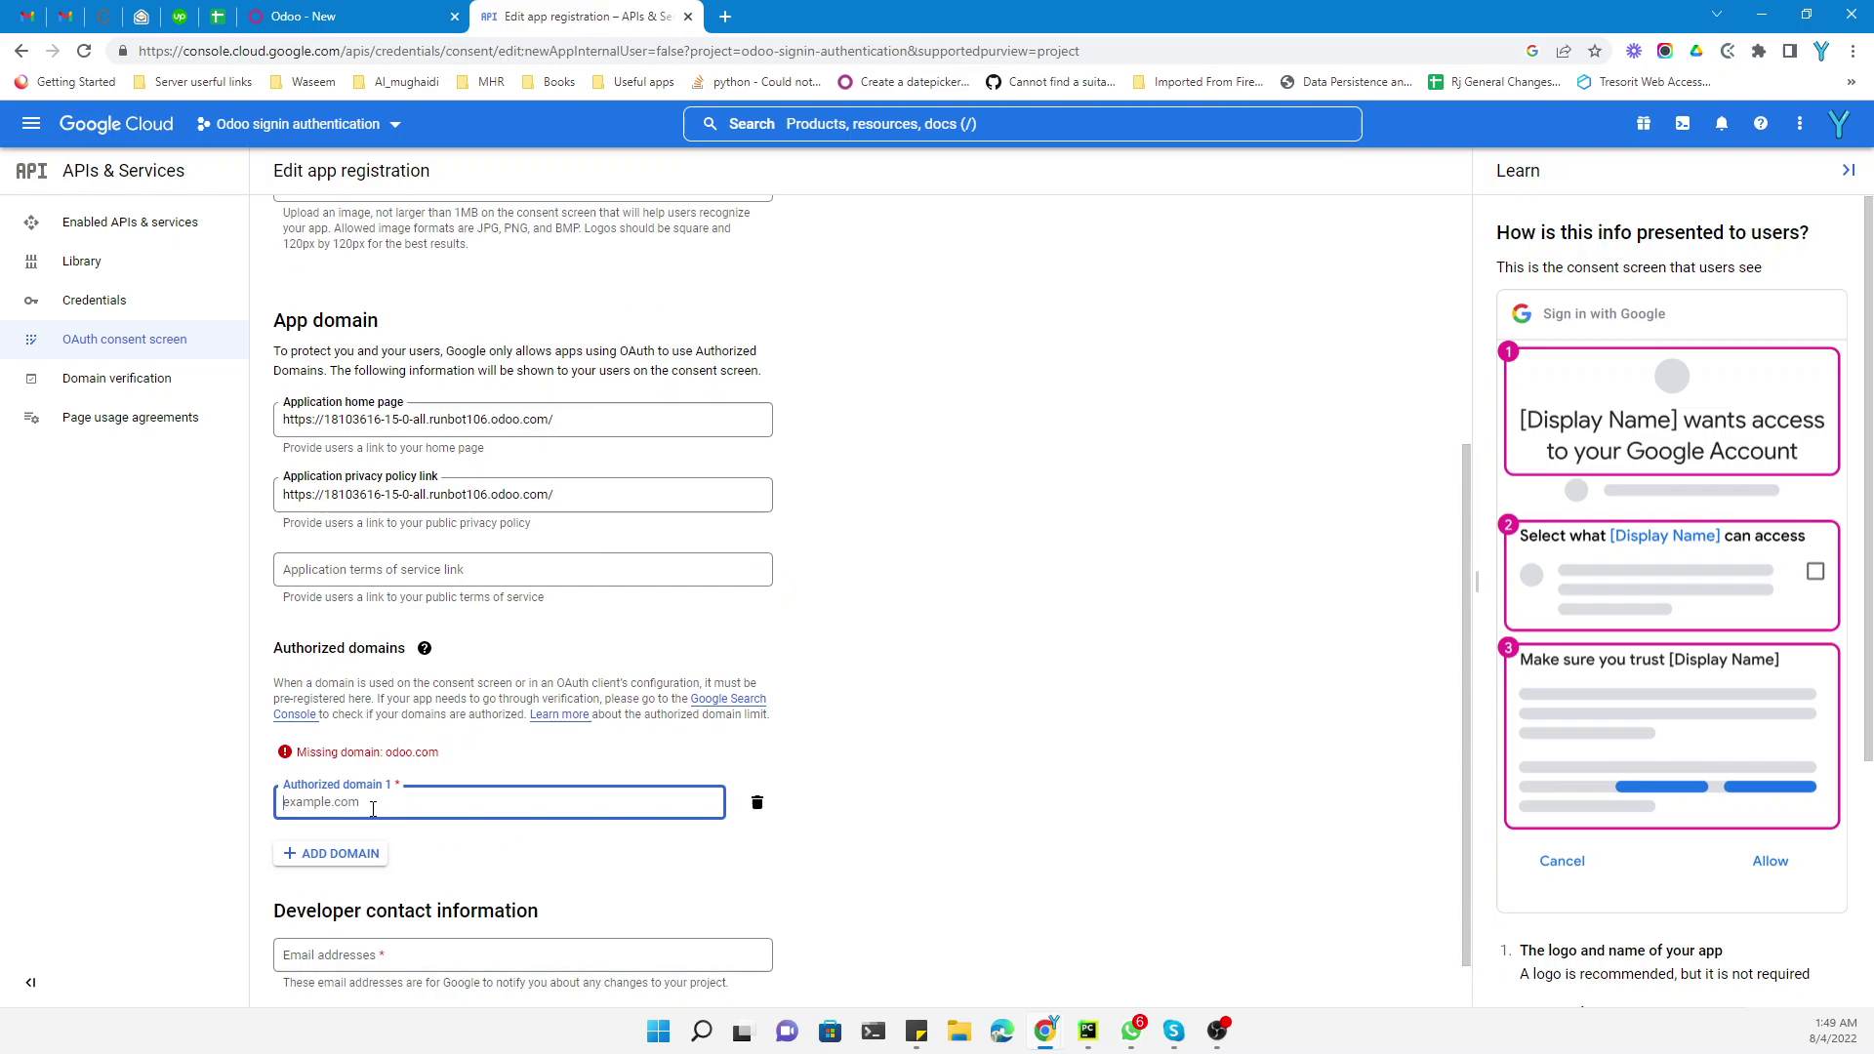
{"action": "type", "text": "odoo.com"}
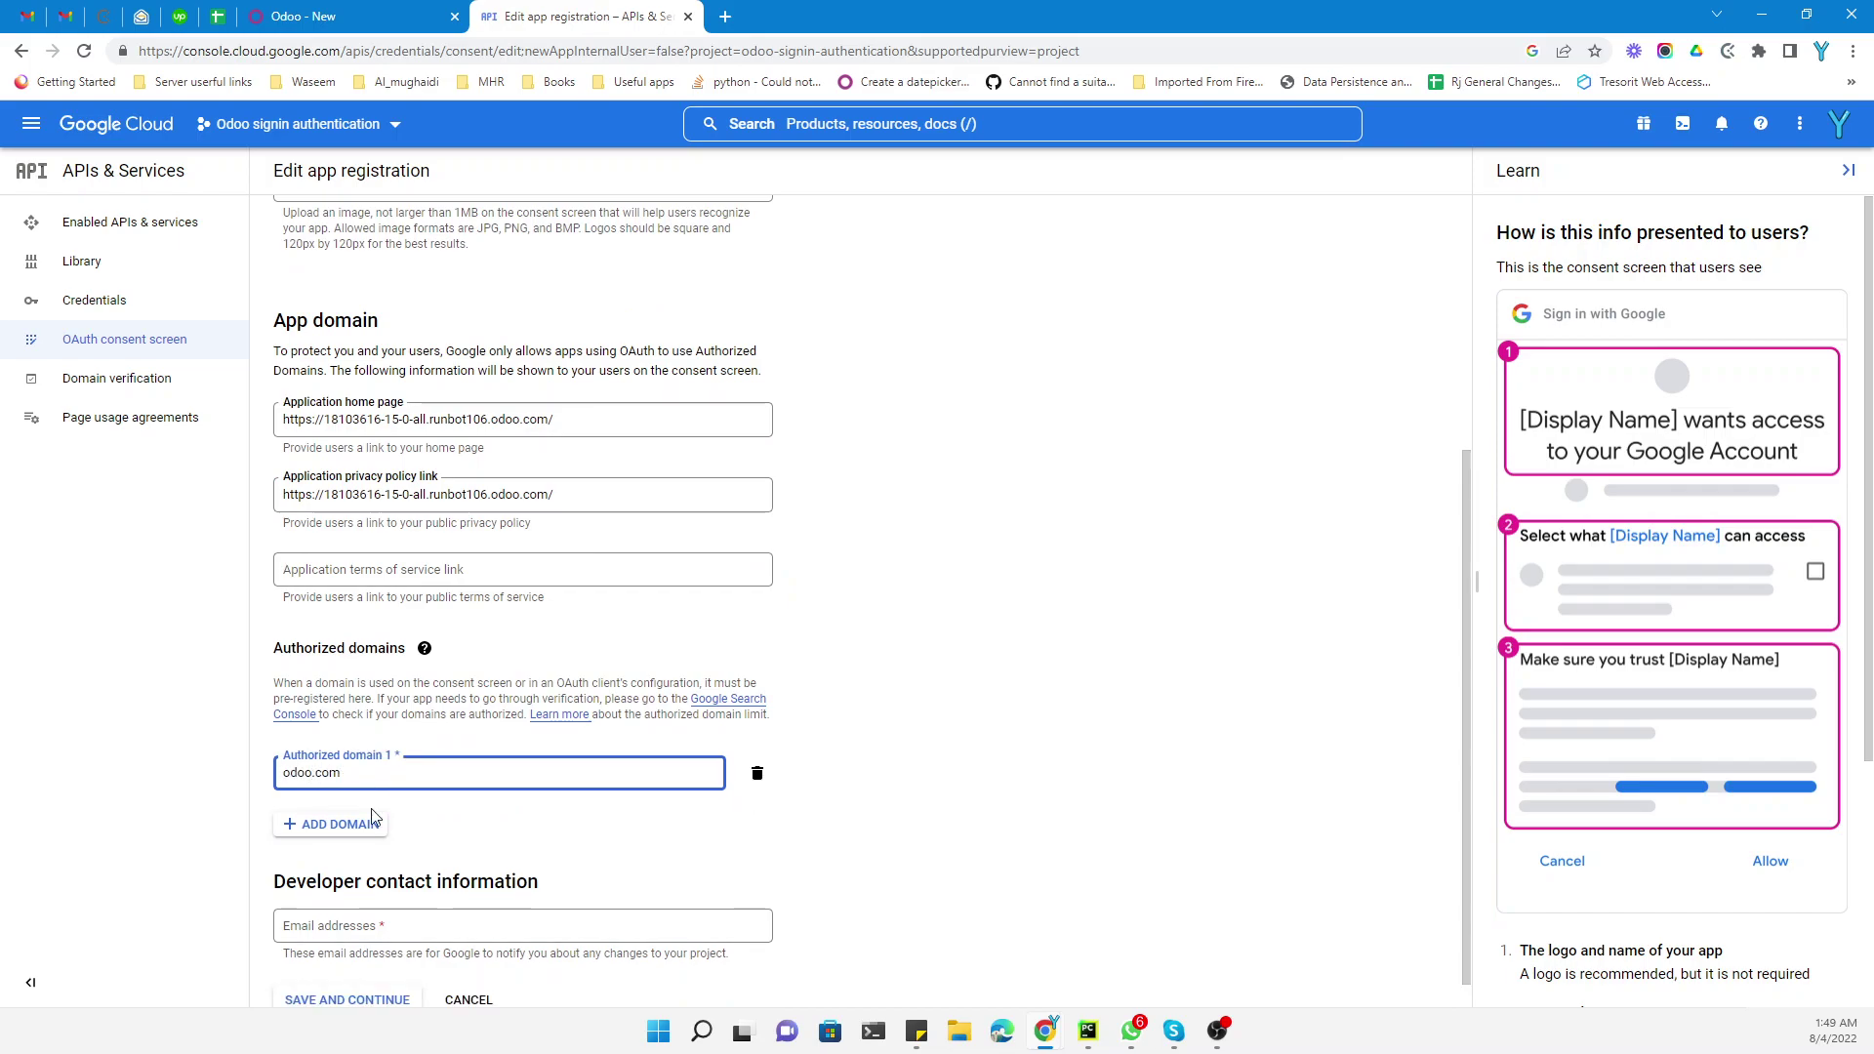
{"action": "left_click", "coordinate": [986, 727]}
{"action": "left_click", "coordinate": [368, 926]}
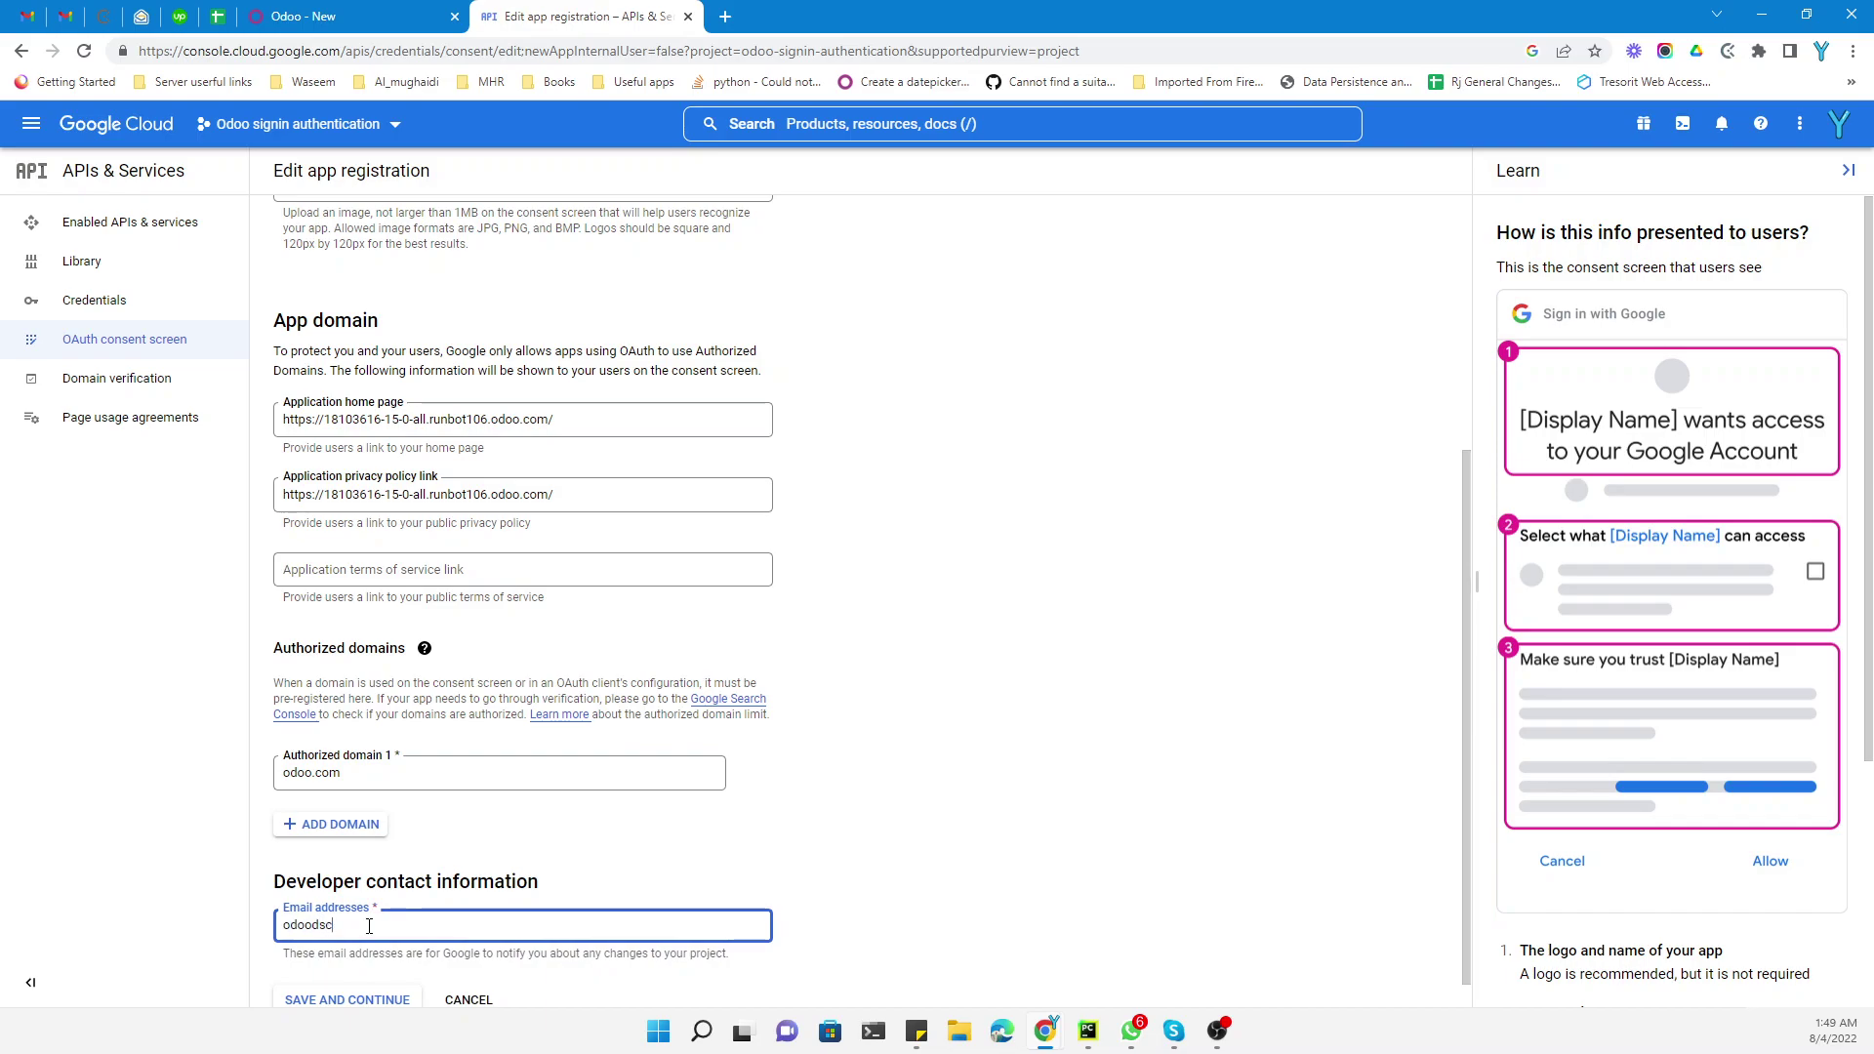
{"action": "scroll", "coordinate": [369, 925], "scroll_direction": "down", "scroll_amount": 1}
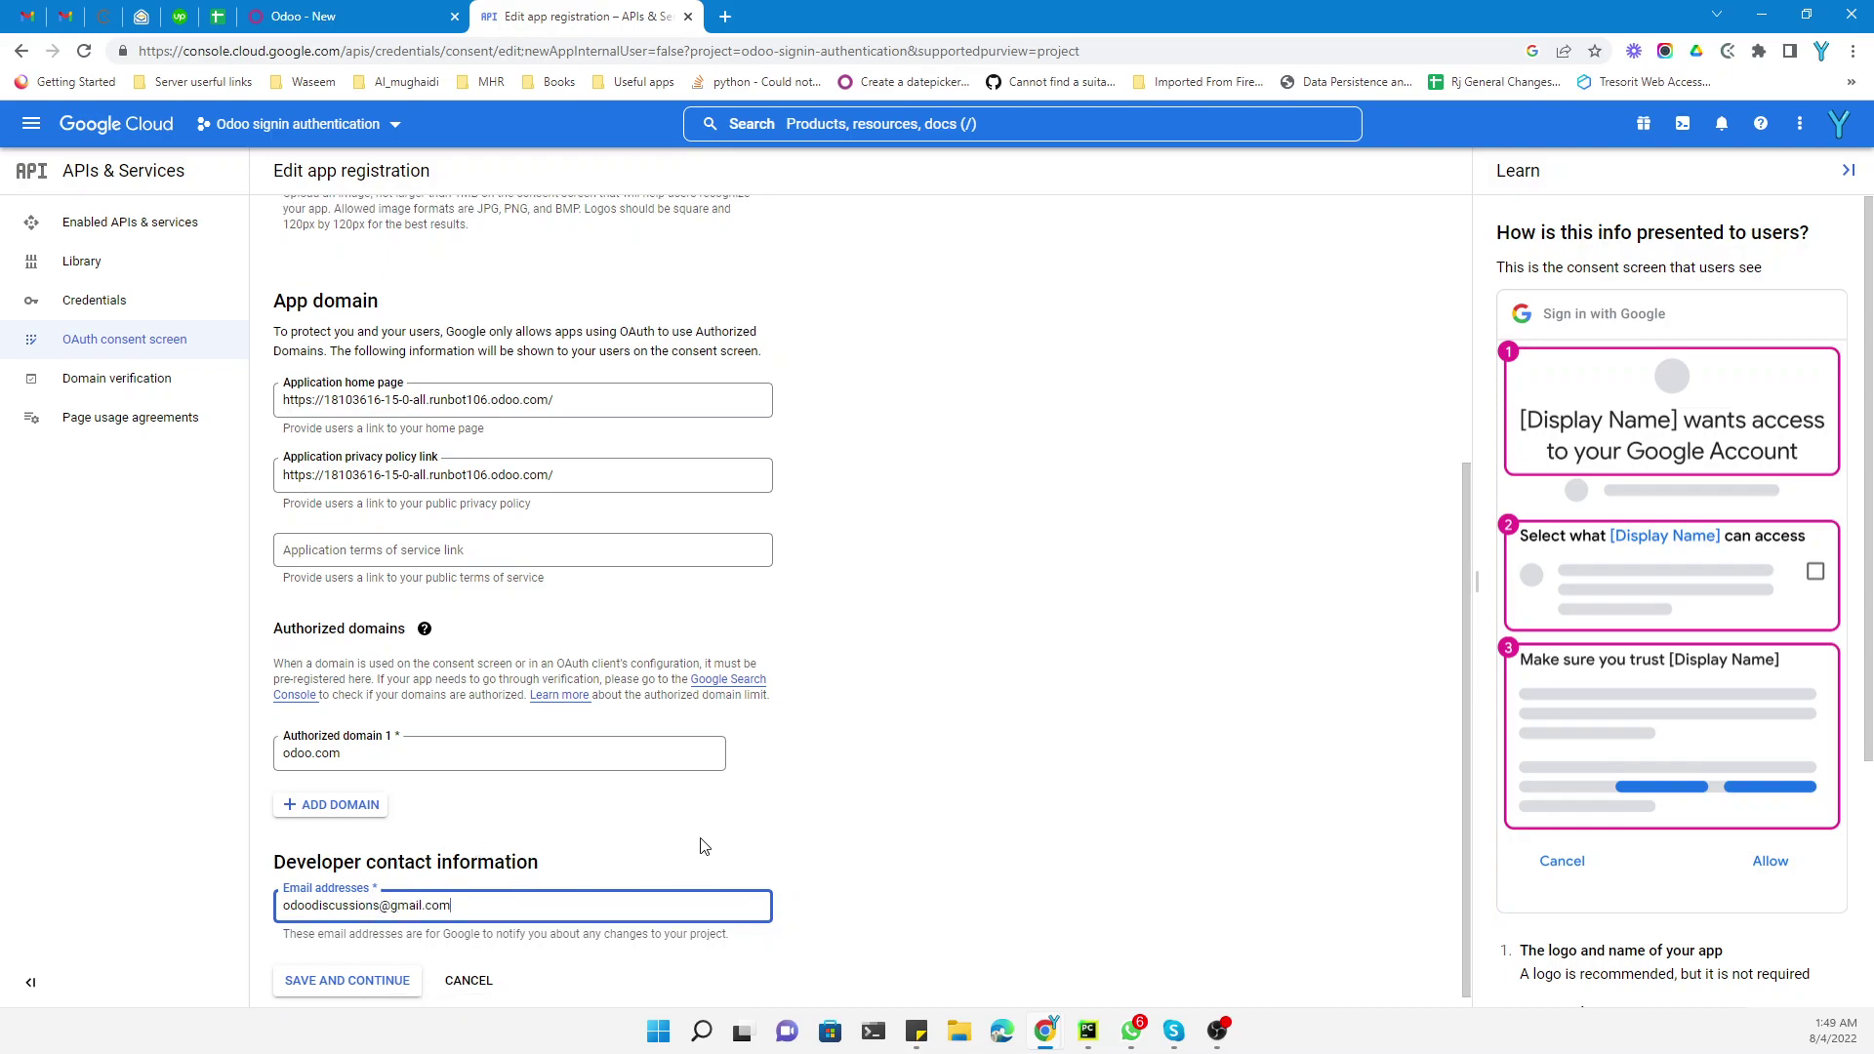
Save the app information, skip Scopes and Test users unchanged, and return to the dashboard
{"action": "left_click", "coordinate": [314, 971]}
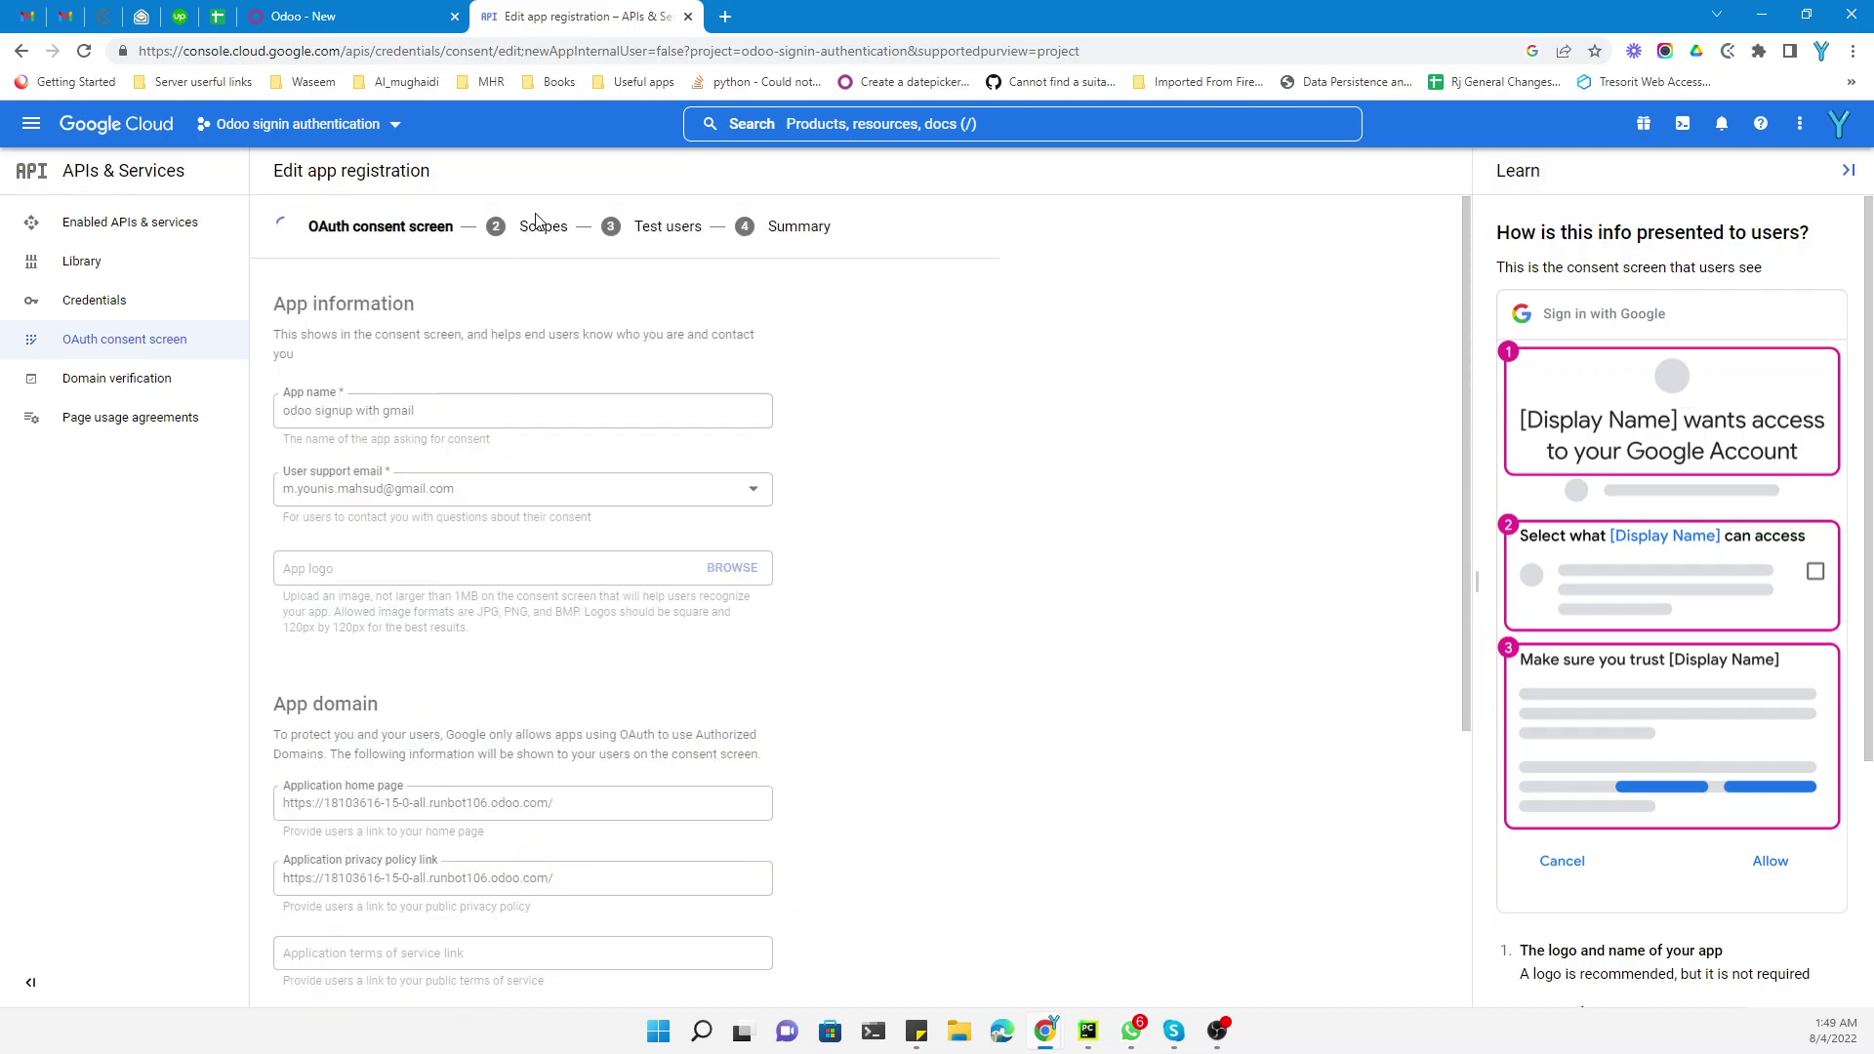
{"action": "scroll", "coordinate": [413, 485], "scroll_direction": "down", "scroll_amount": 1}
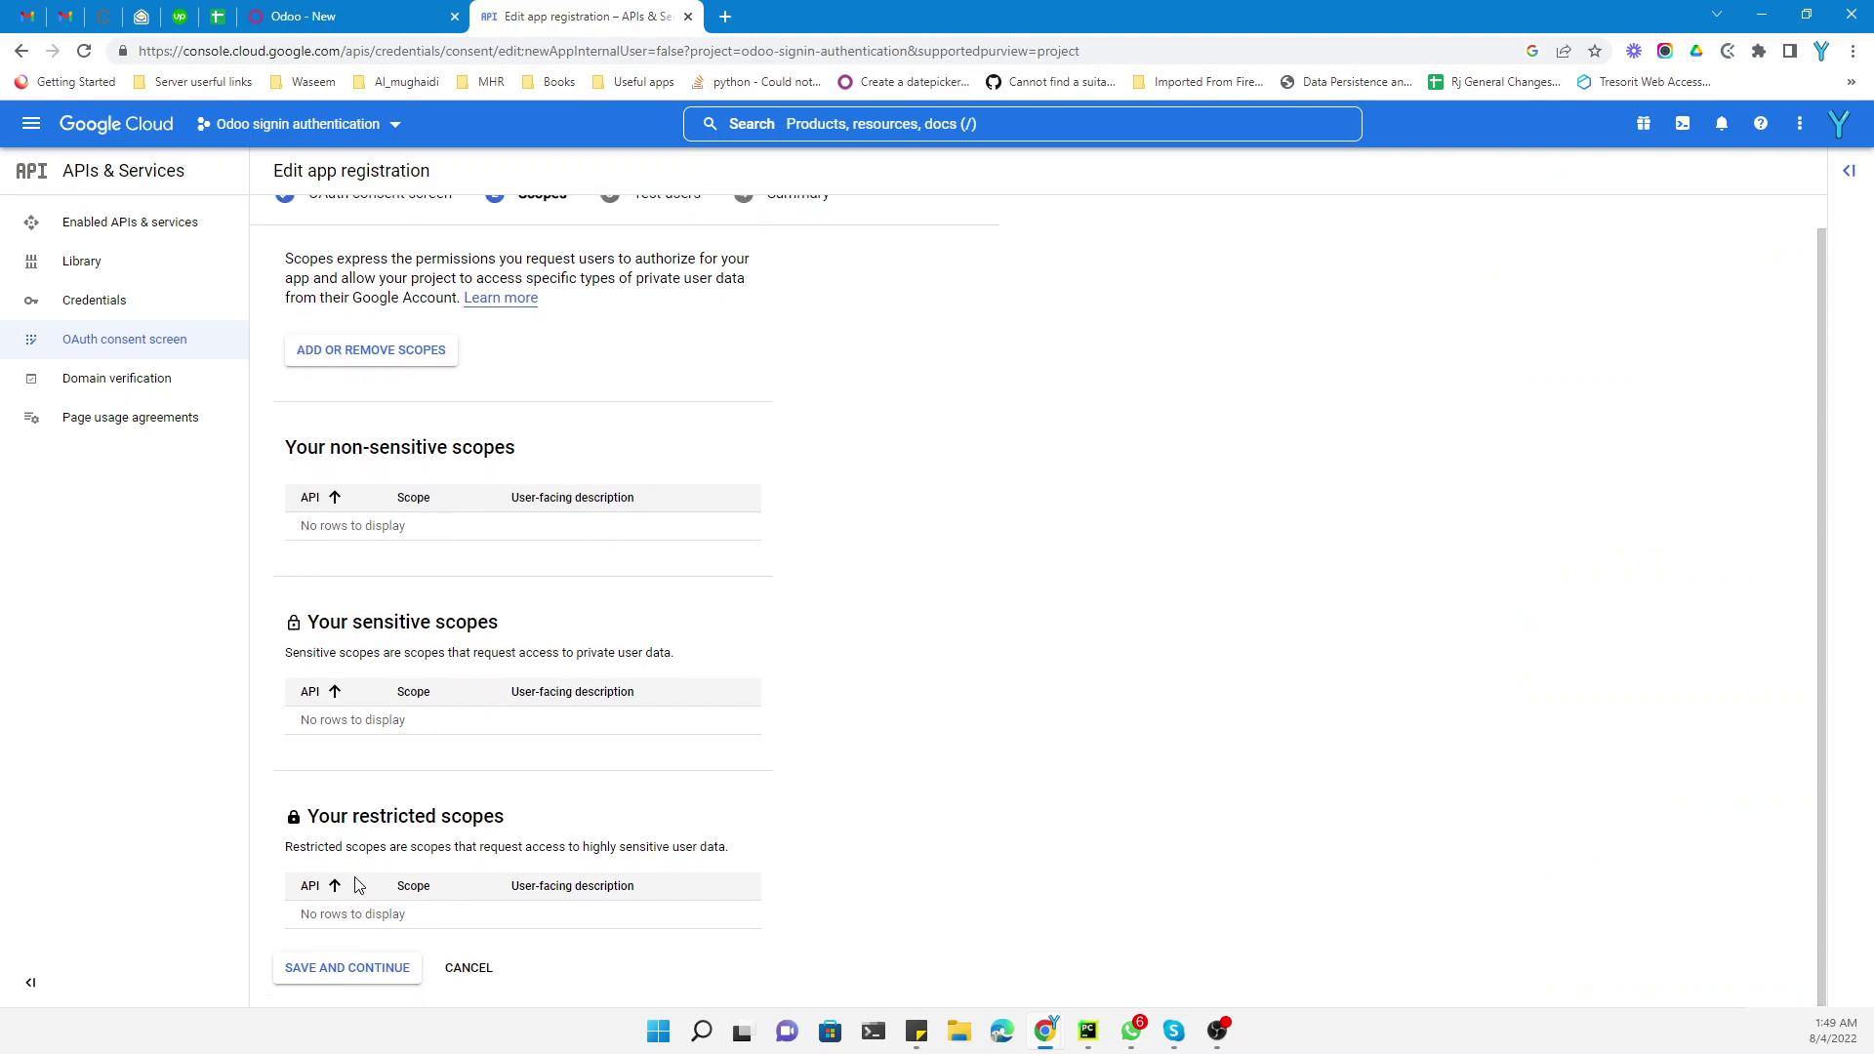
{"action": "left_click", "coordinate": [338, 968]}
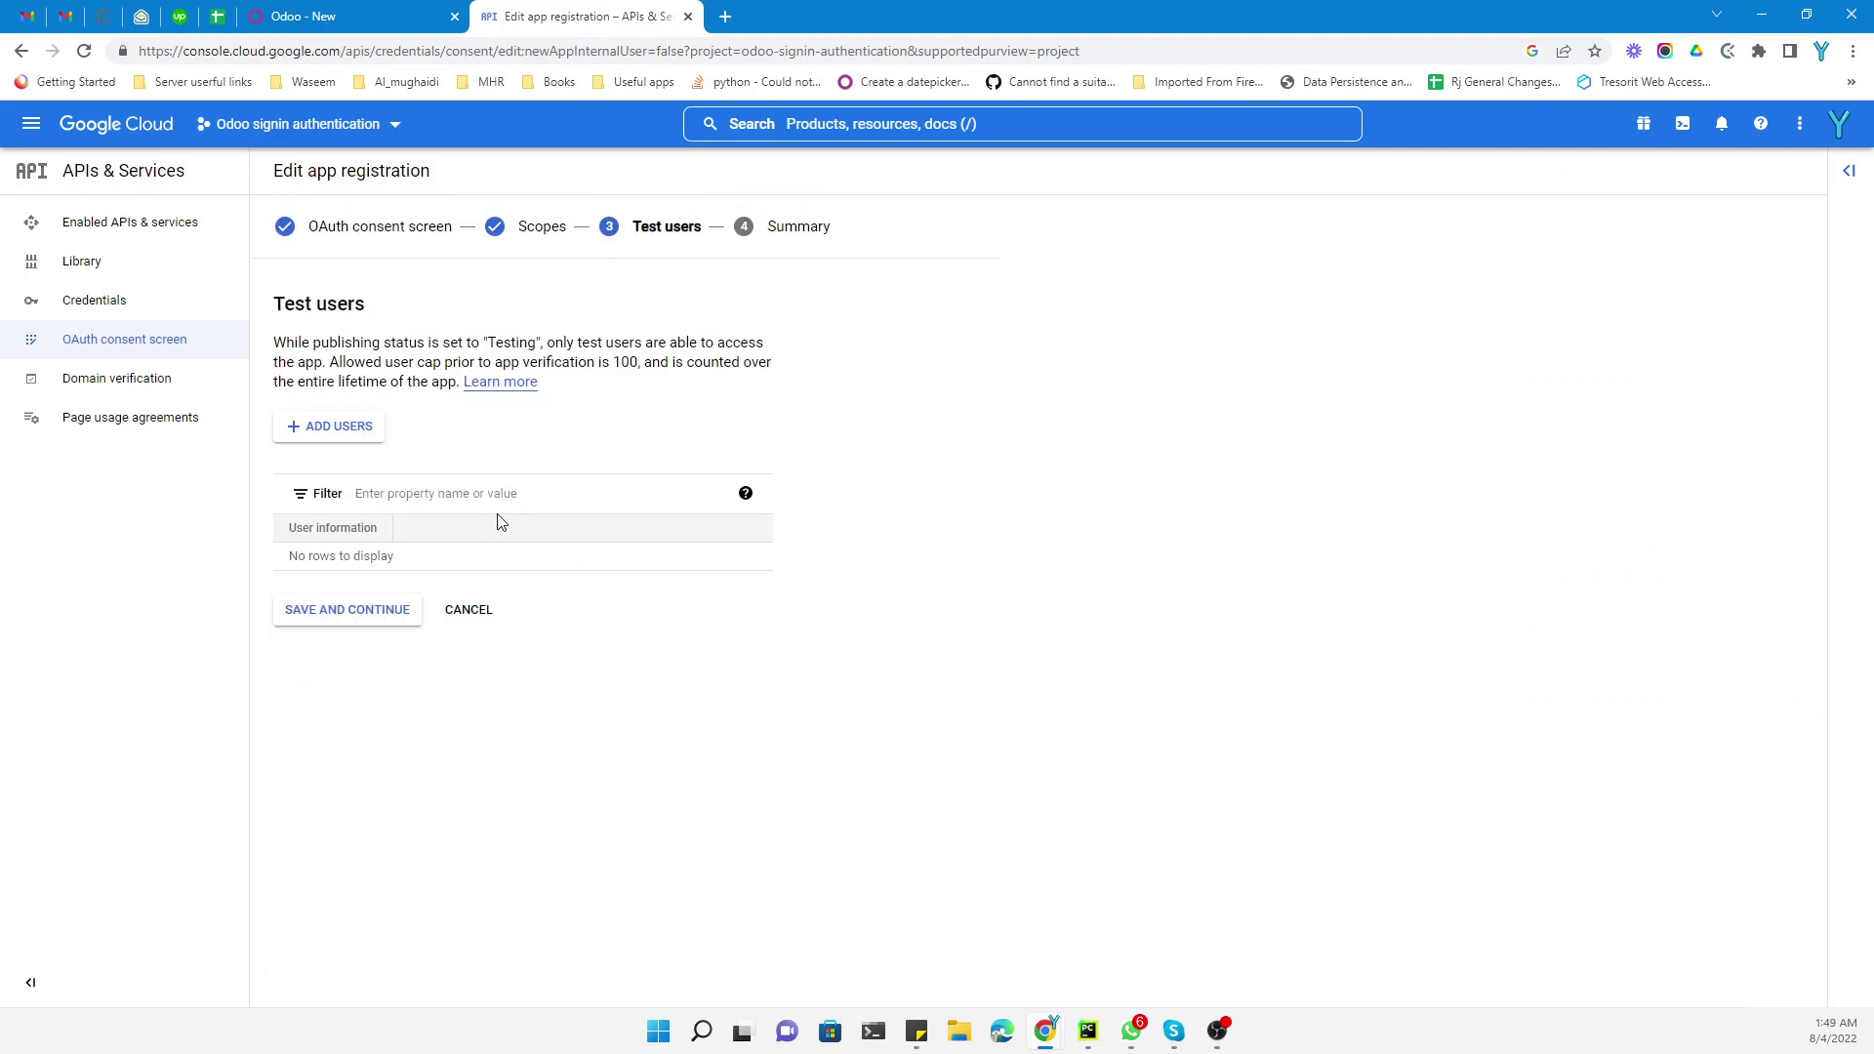
{"action": "left_click", "coordinate": [332, 624]}
{"action": "scroll", "coordinate": [361, 625], "scroll_direction": "down", "scroll_amount": 5}
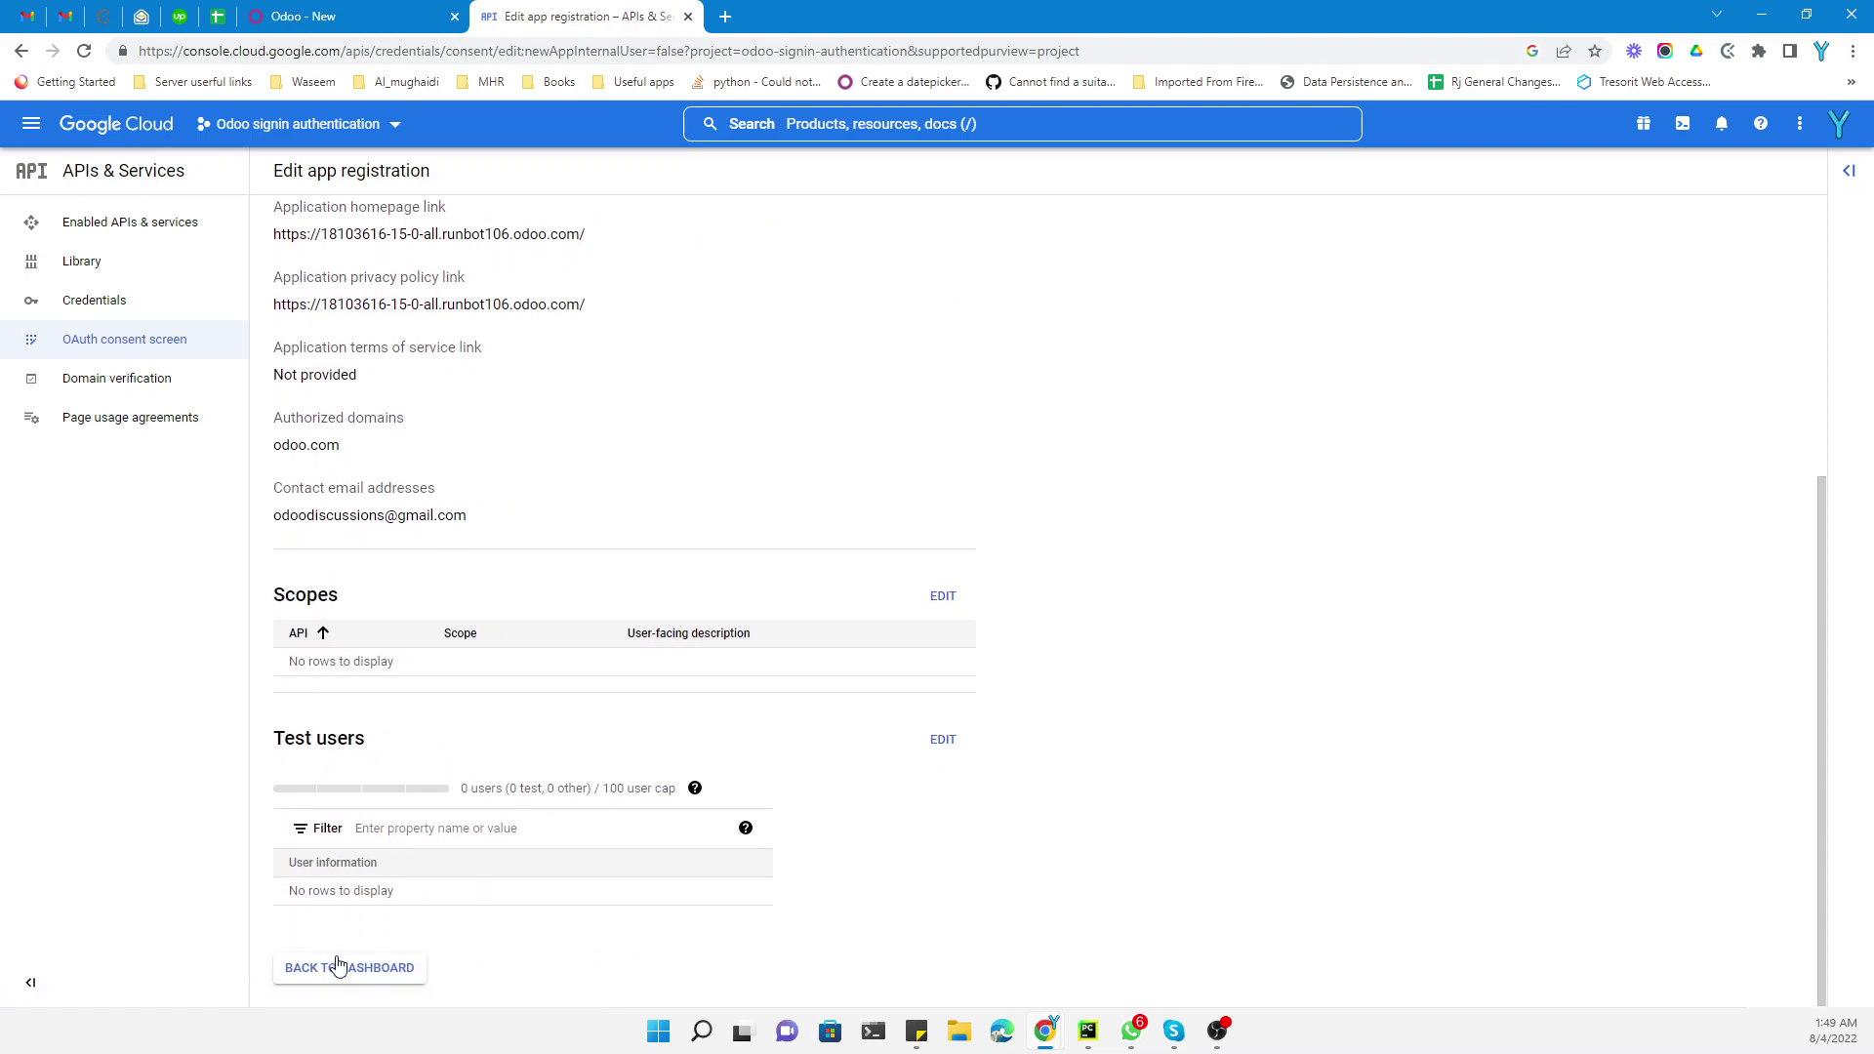
{"action": "left_click", "coordinate": [337, 964]}
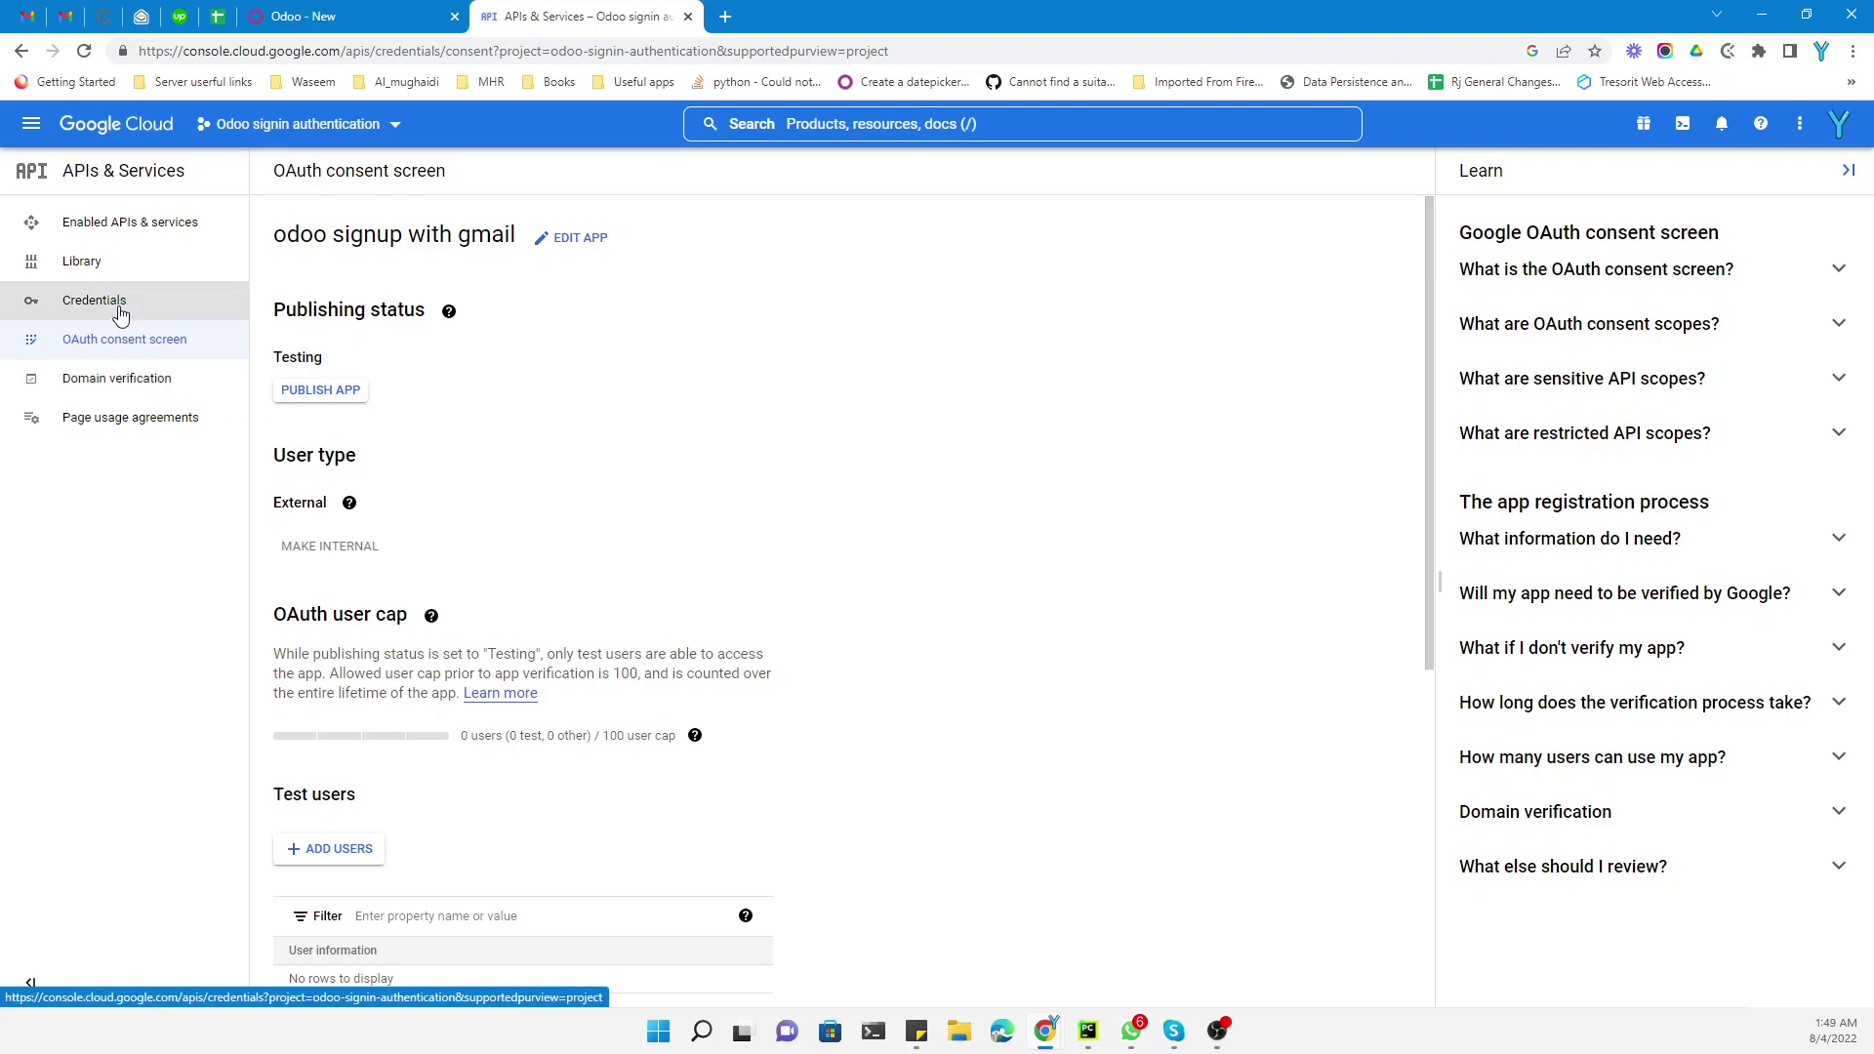
From the Credentials page, start creating a new OAuth client ID
{"action": "left_click", "coordinate": [76, 301]}
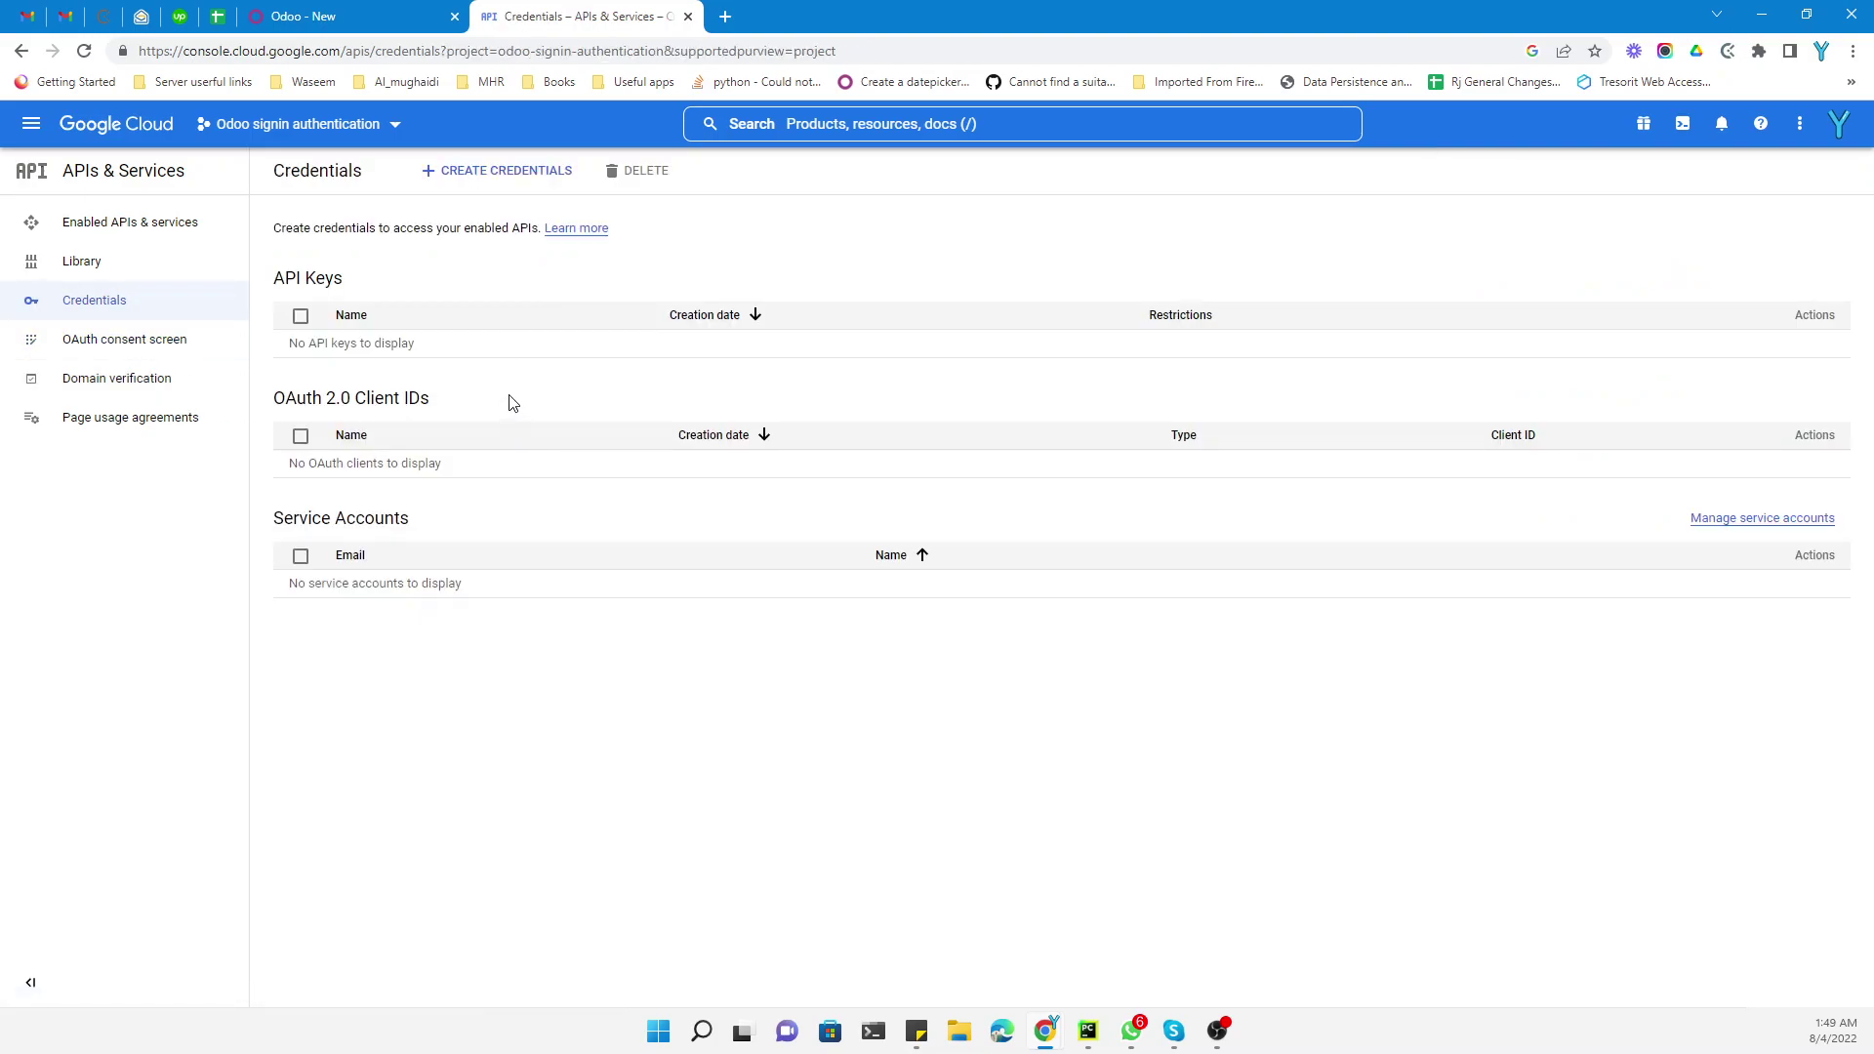
{"action": "left_click", "coordinate": [495, 175]}
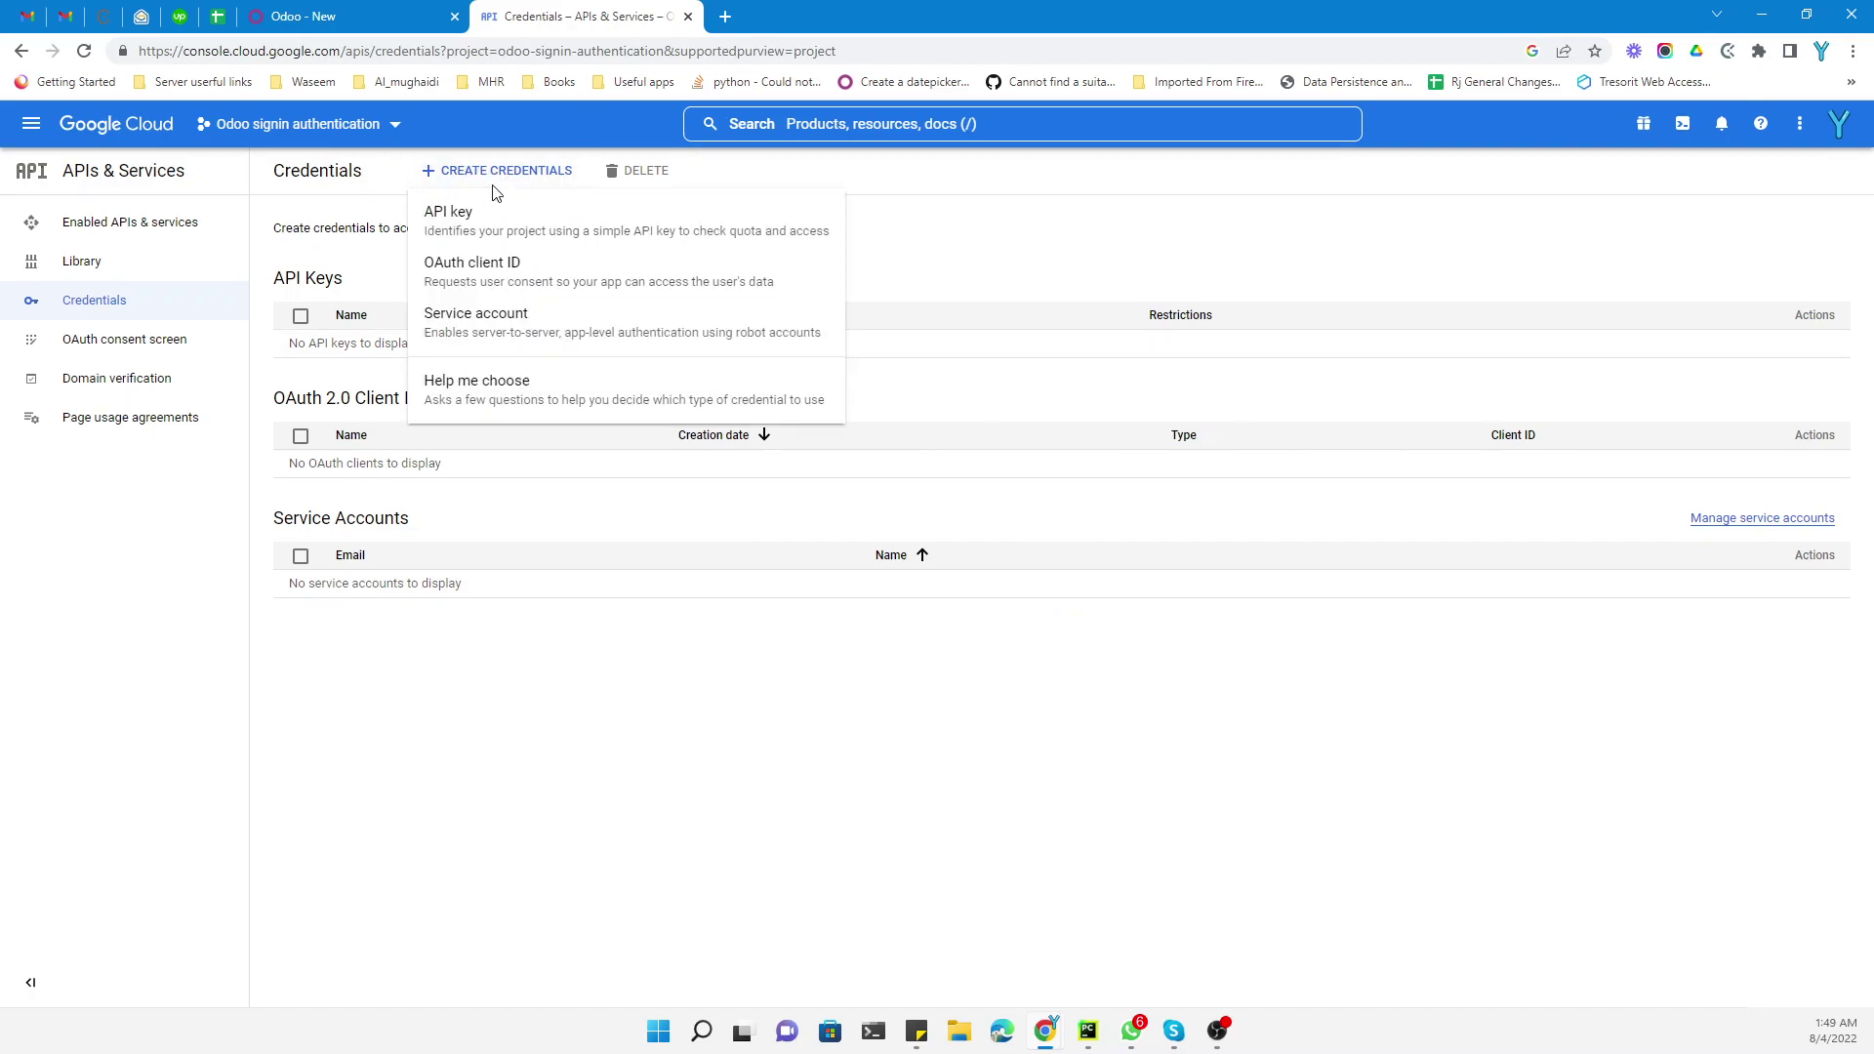
{"action": "left_click", "coordinate": [466, 283]}
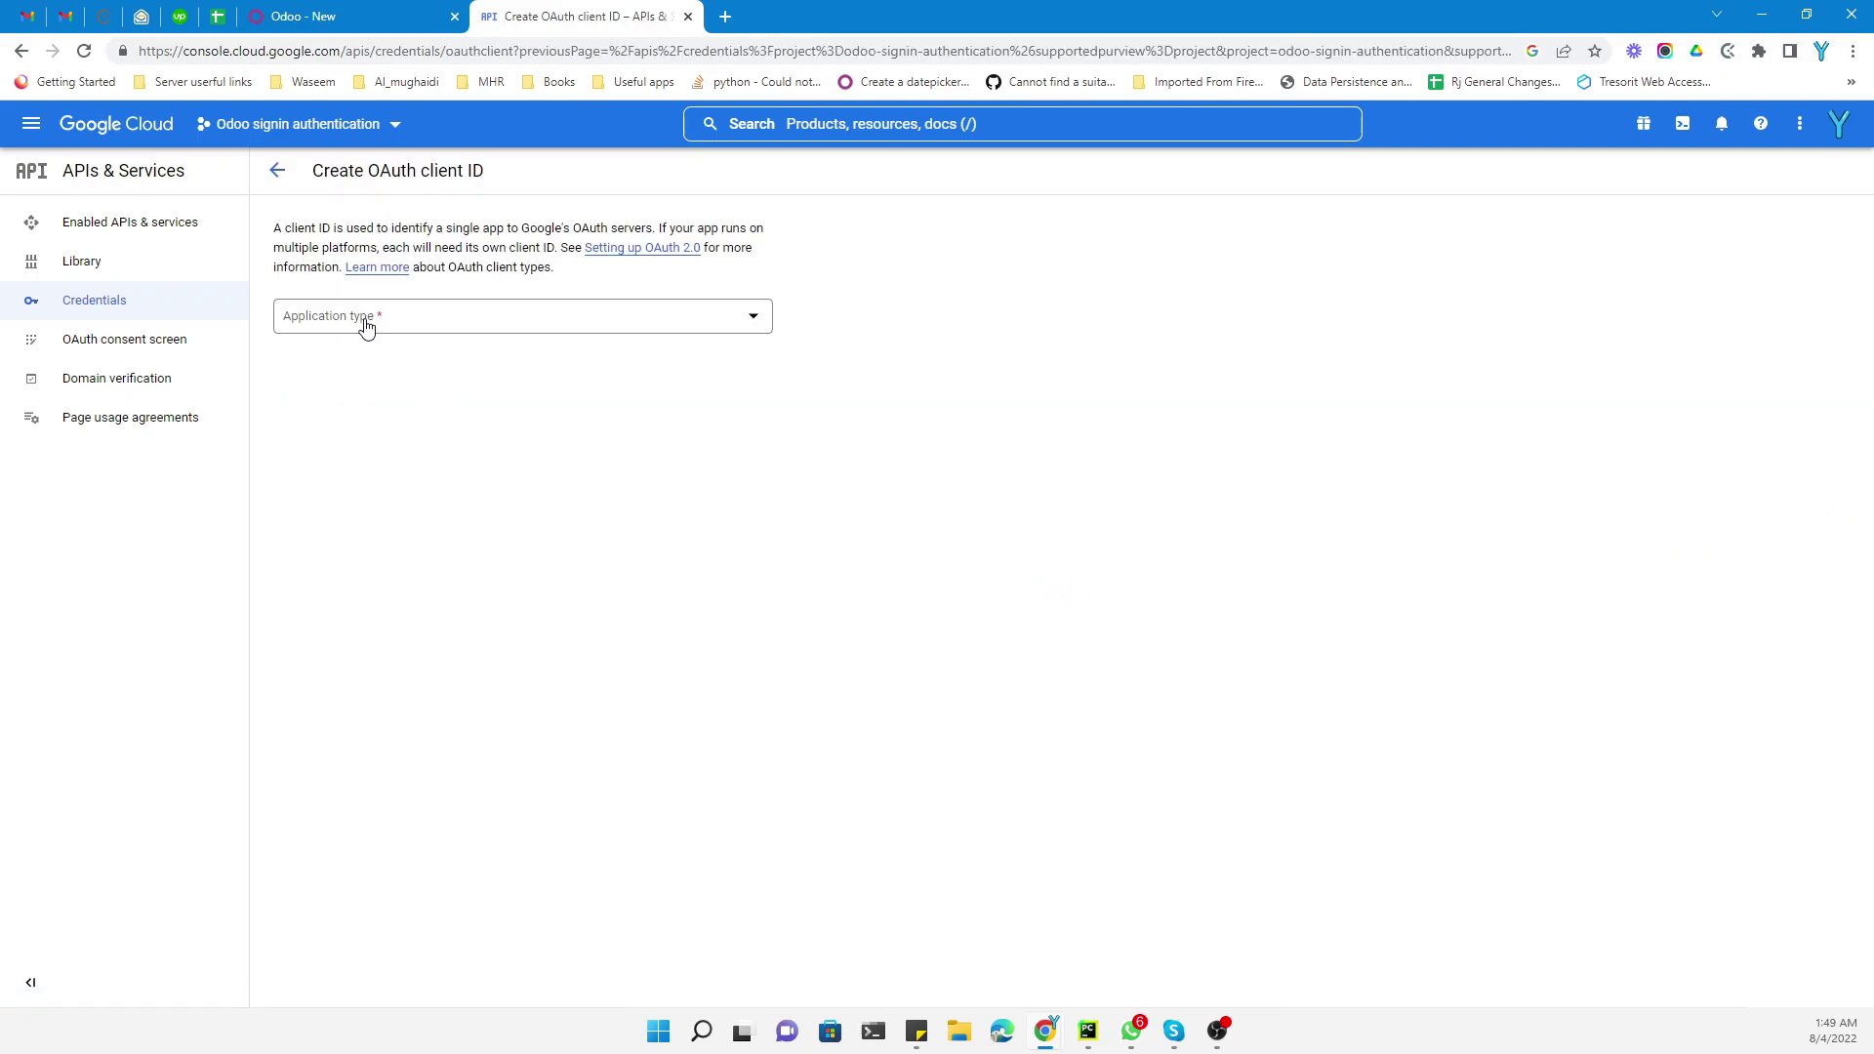
Set the application type to Web application, keeping the name 'Web client 1'
{"action": "left_click", "coordinate": [365, 326]}
{"action": "left_click", "coordinate": [366, 334]}
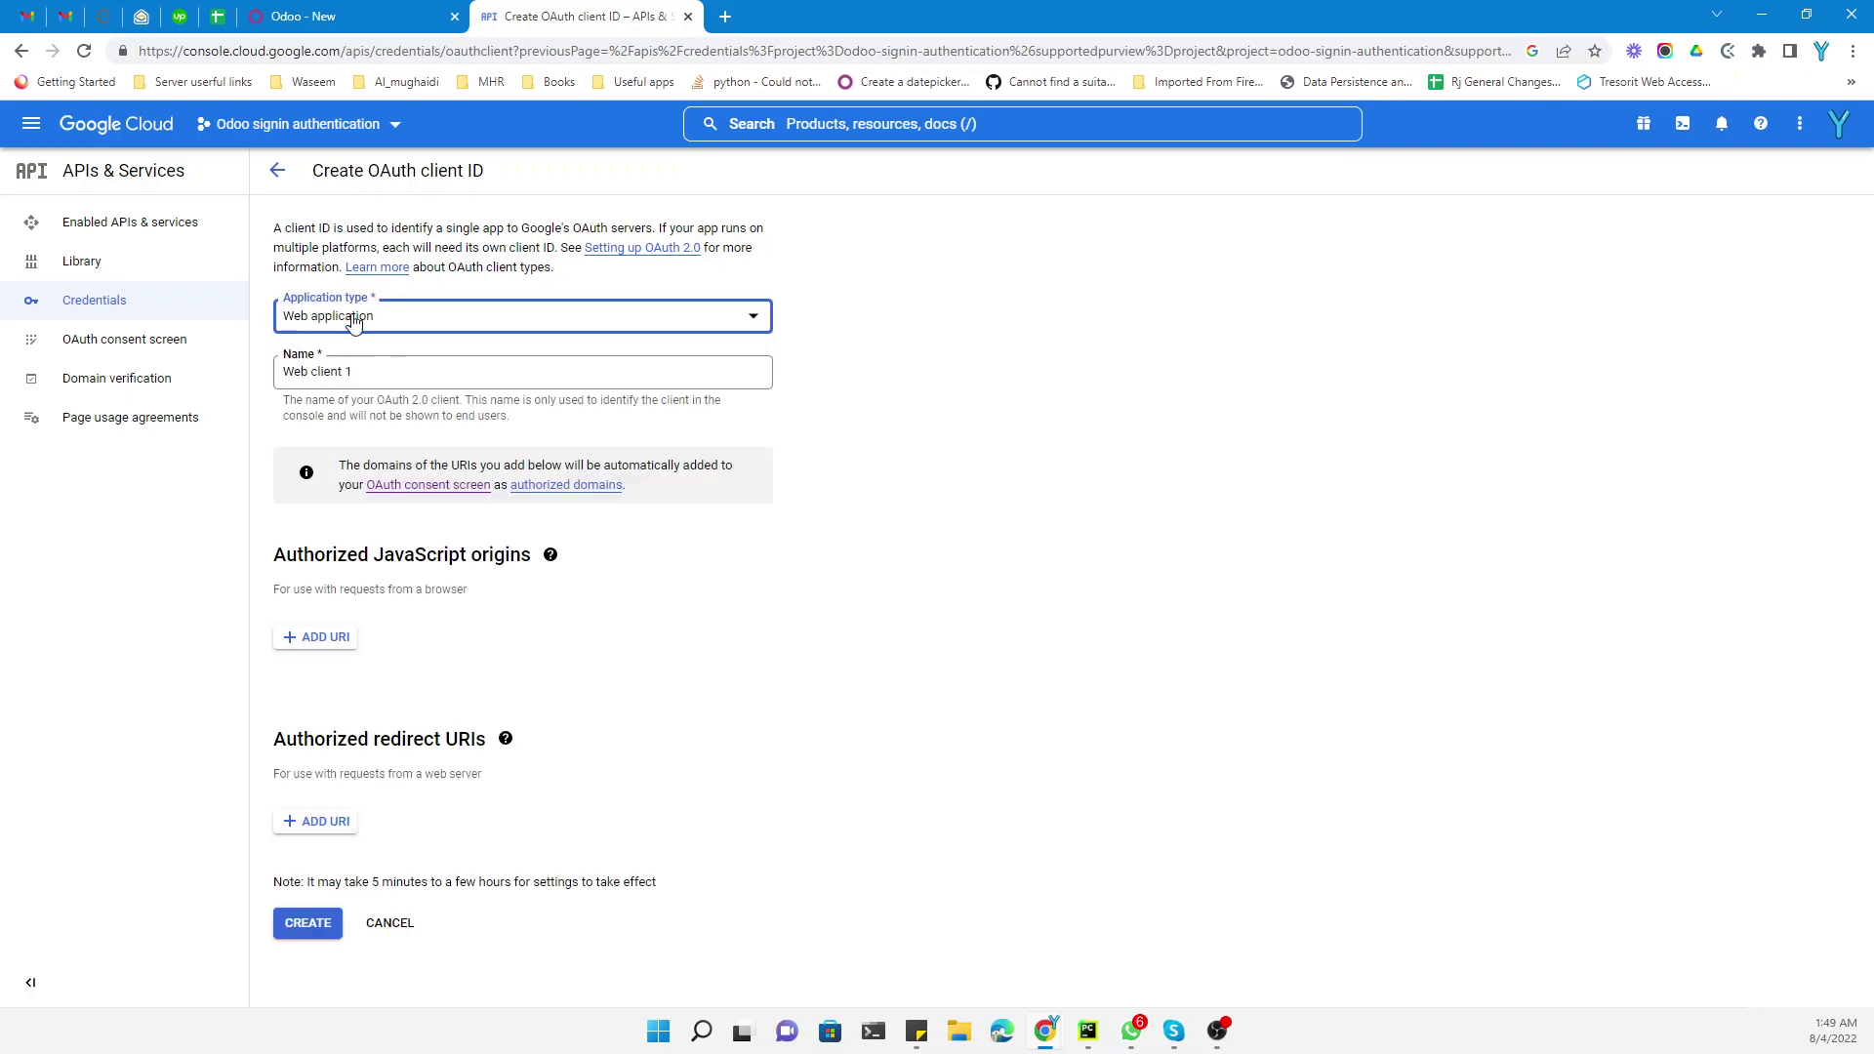
{"action": "left_click", "coordinate": [364, 372]}
{"action": "left_click_drag", "start_coordinate": [364, 372], "coordinate": [277, 373]}
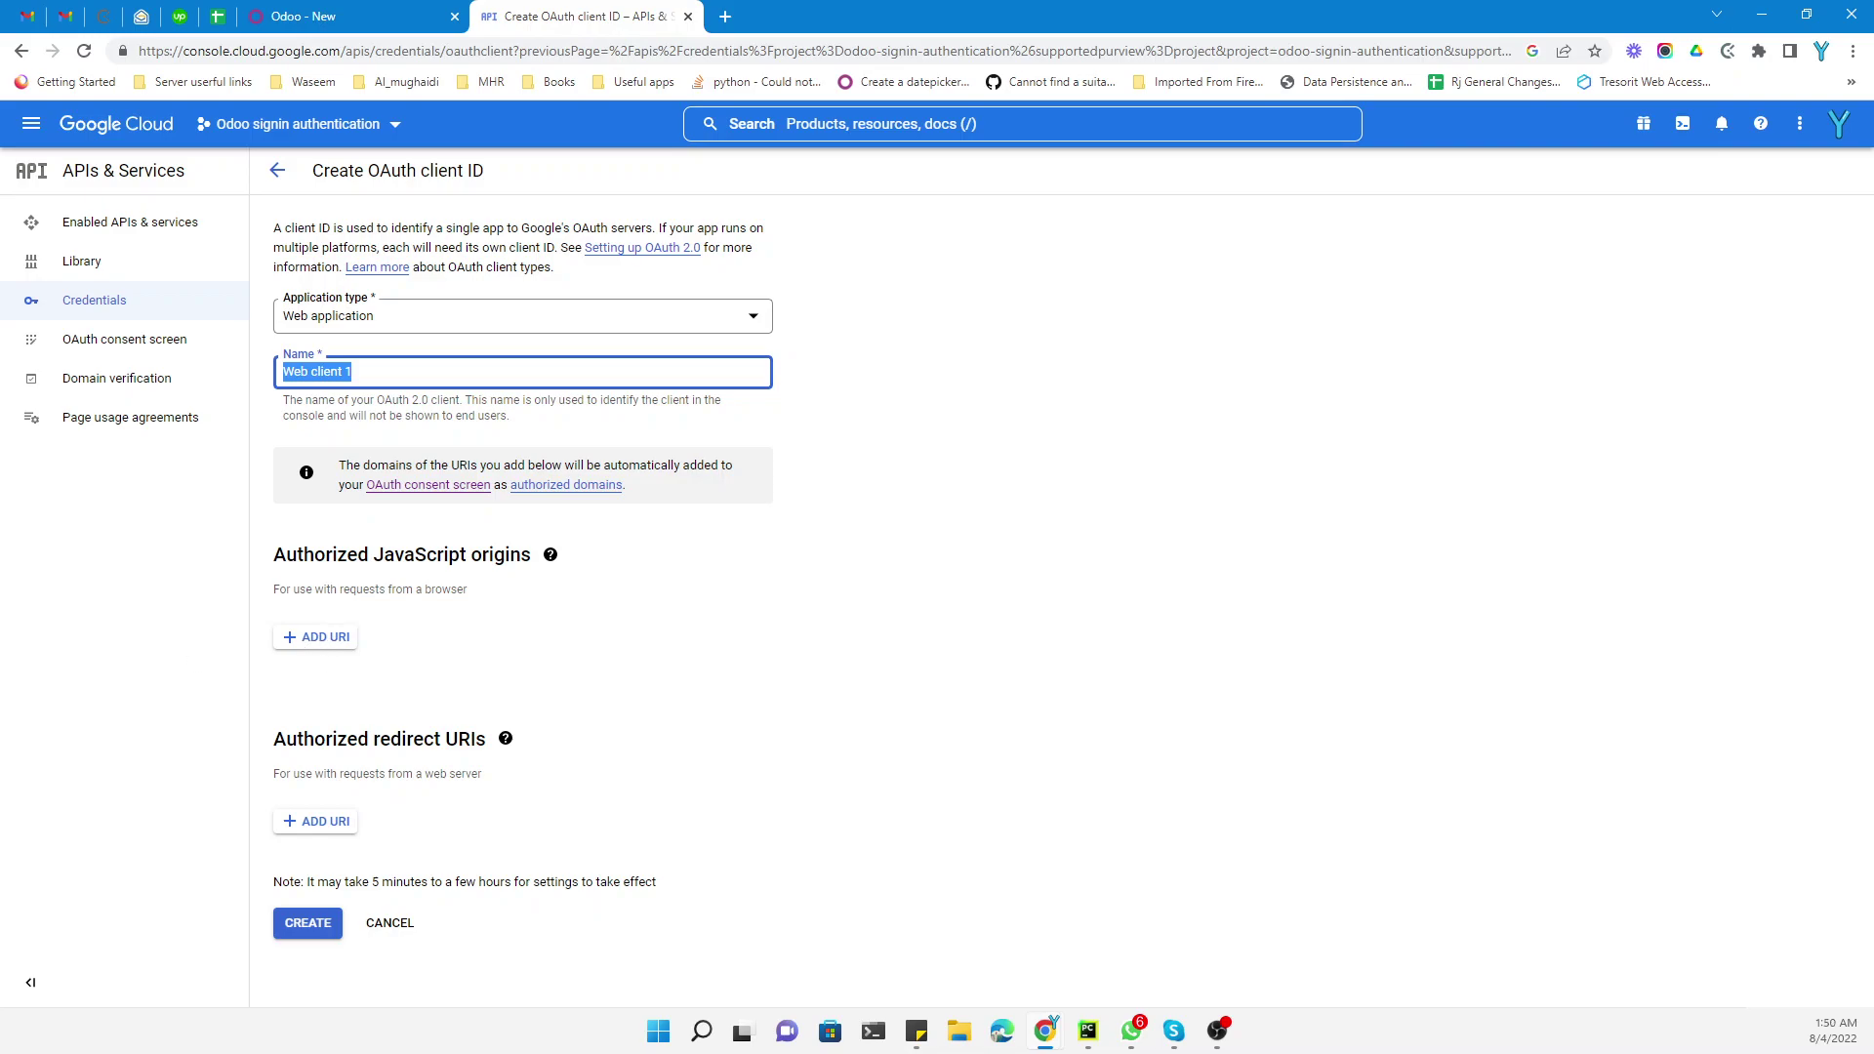
Add an authorized redirect URI: the Odoo site URL followed by /auth_oauth/signin
{"action": "left_click", "coordinate": [320, 822]}
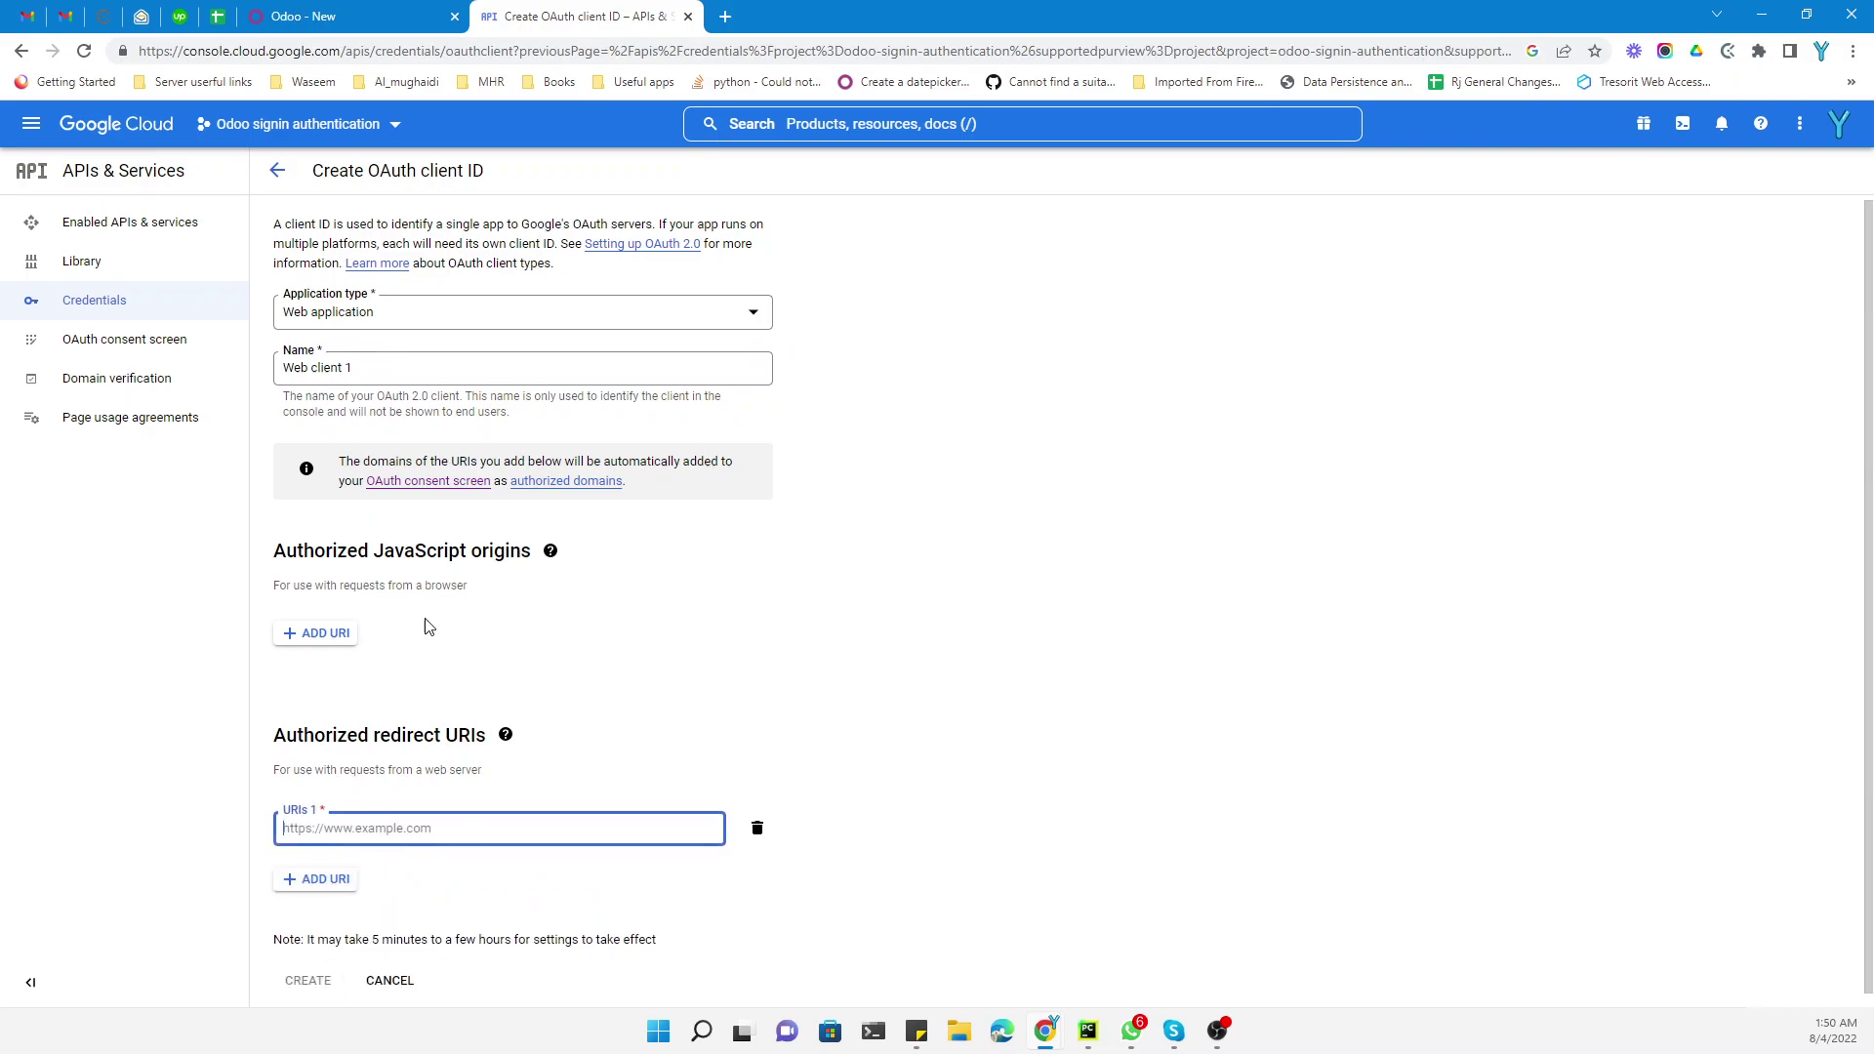
{"action": "left_click", "coordinate": [356, 14]}
{"action": "right_click", "coordinate": [365, 58]}
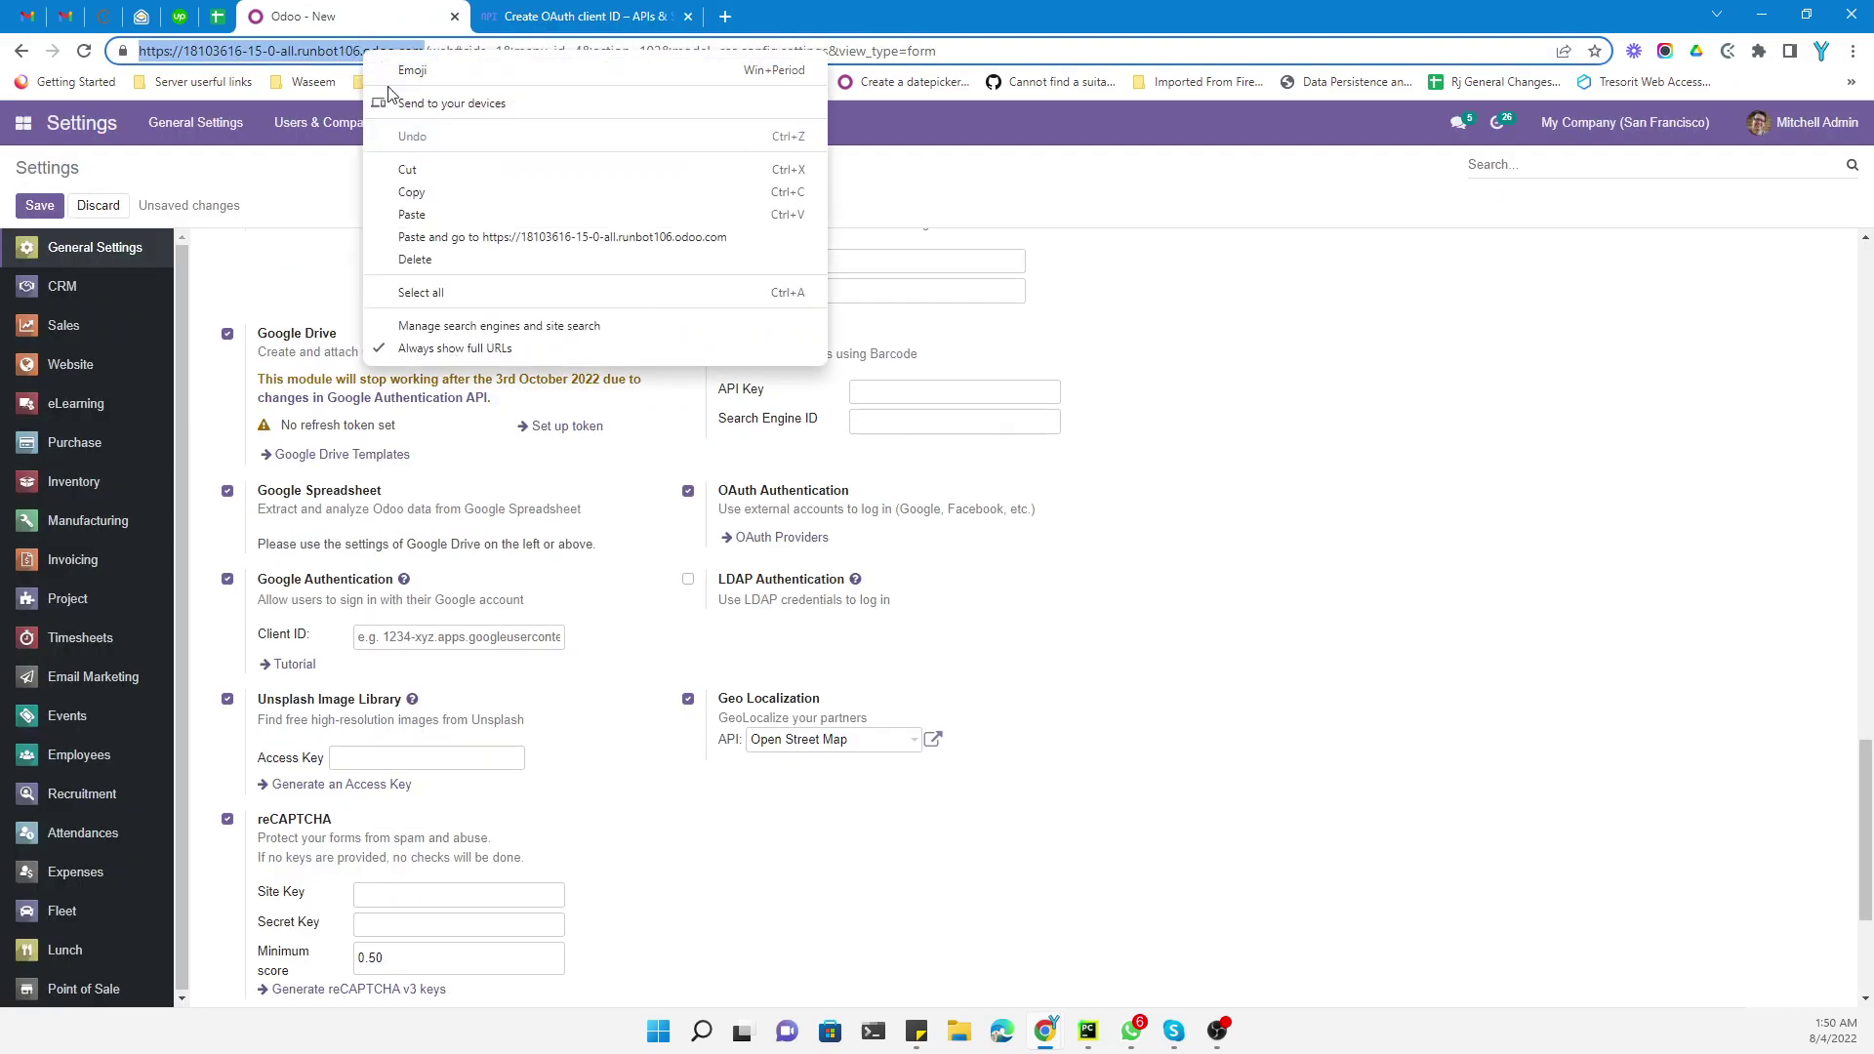
{"action": "left_click", "coordinate": [424, 168]}
{"action": "left_click", "coordinate": [571, 12]}
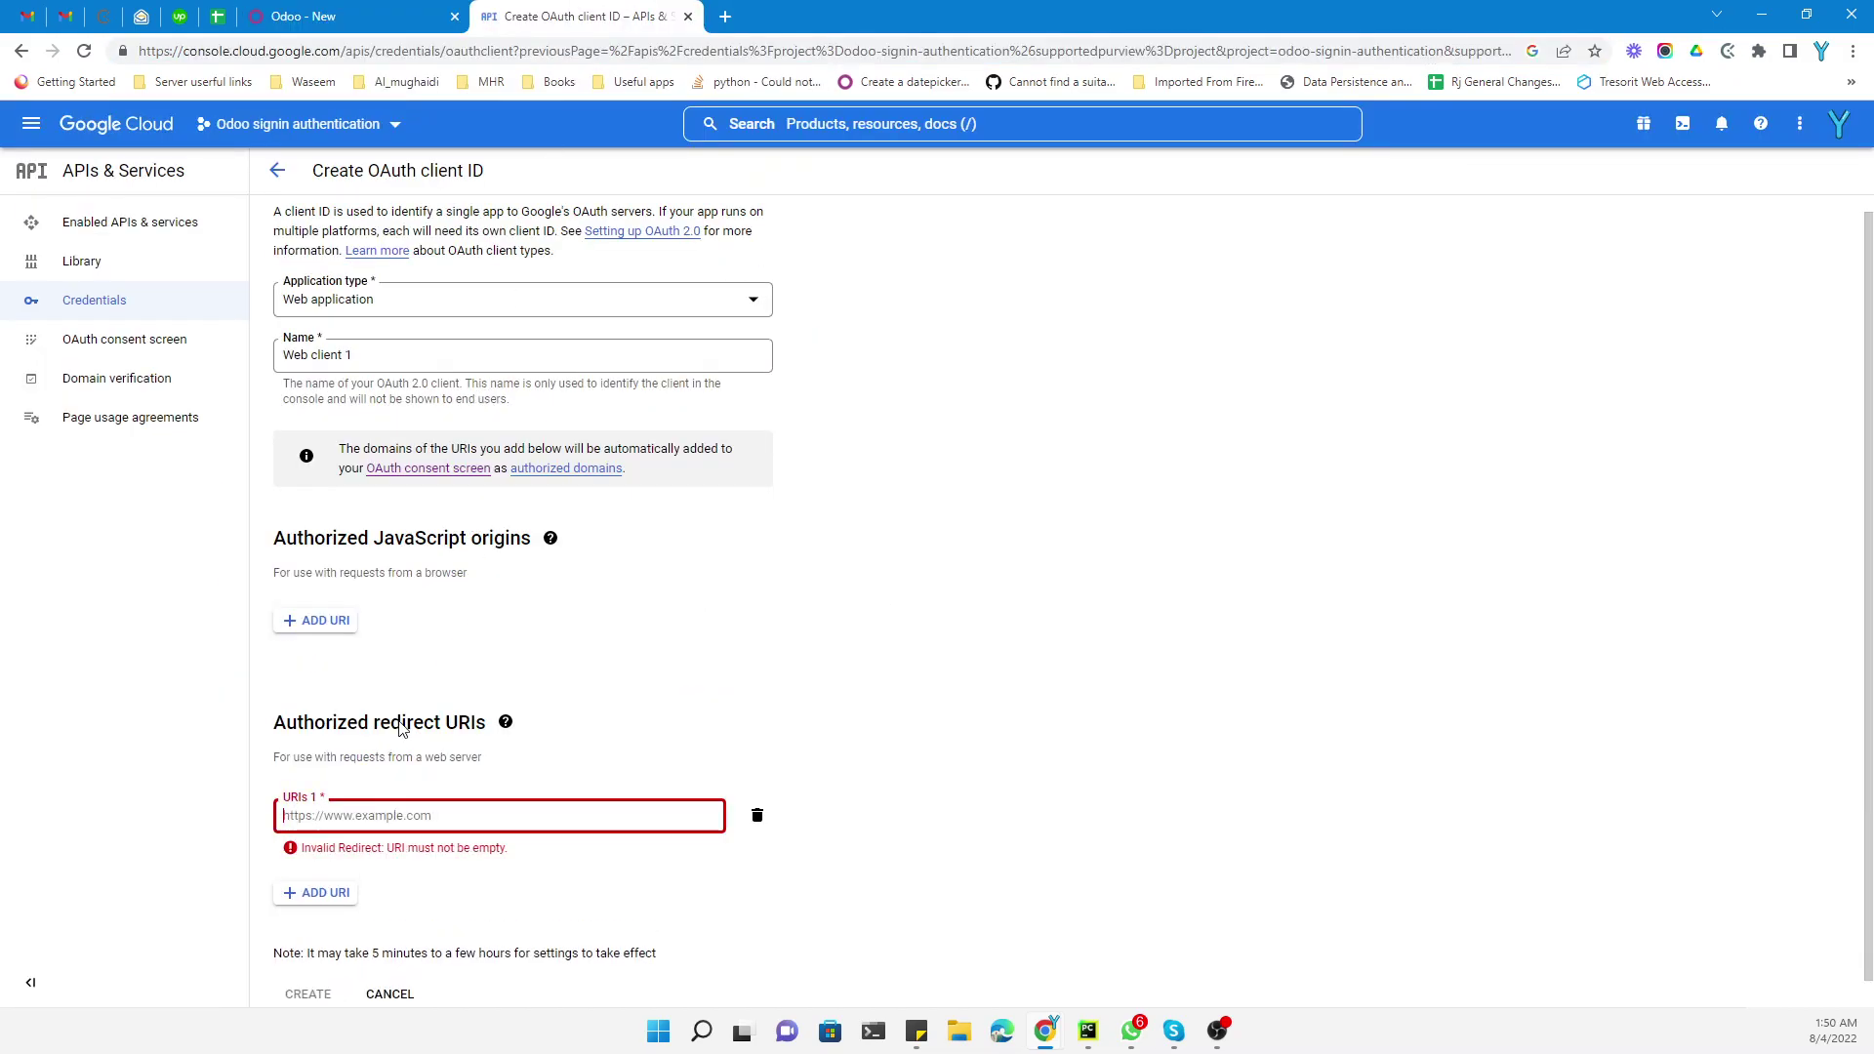
{"action": "key", "text": "ctrl+v"}
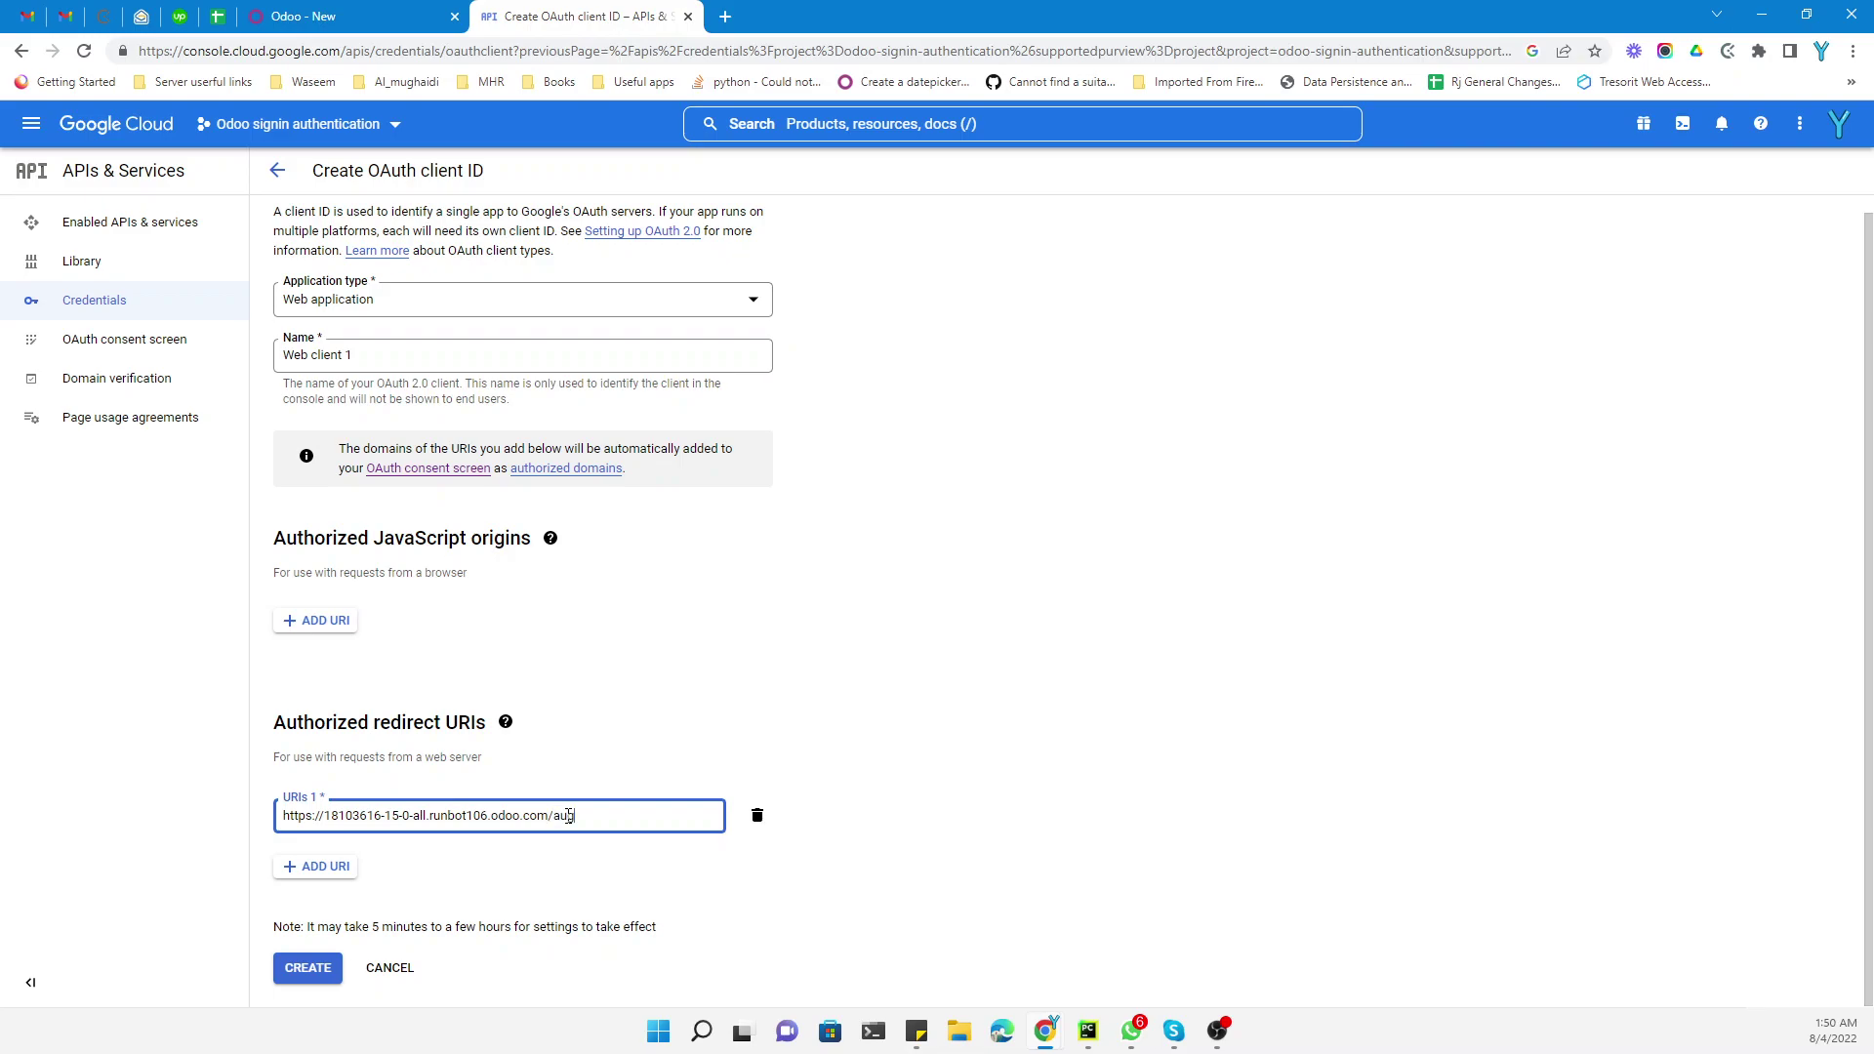
{"action": "type", "text": "auth_oauth/signin"}
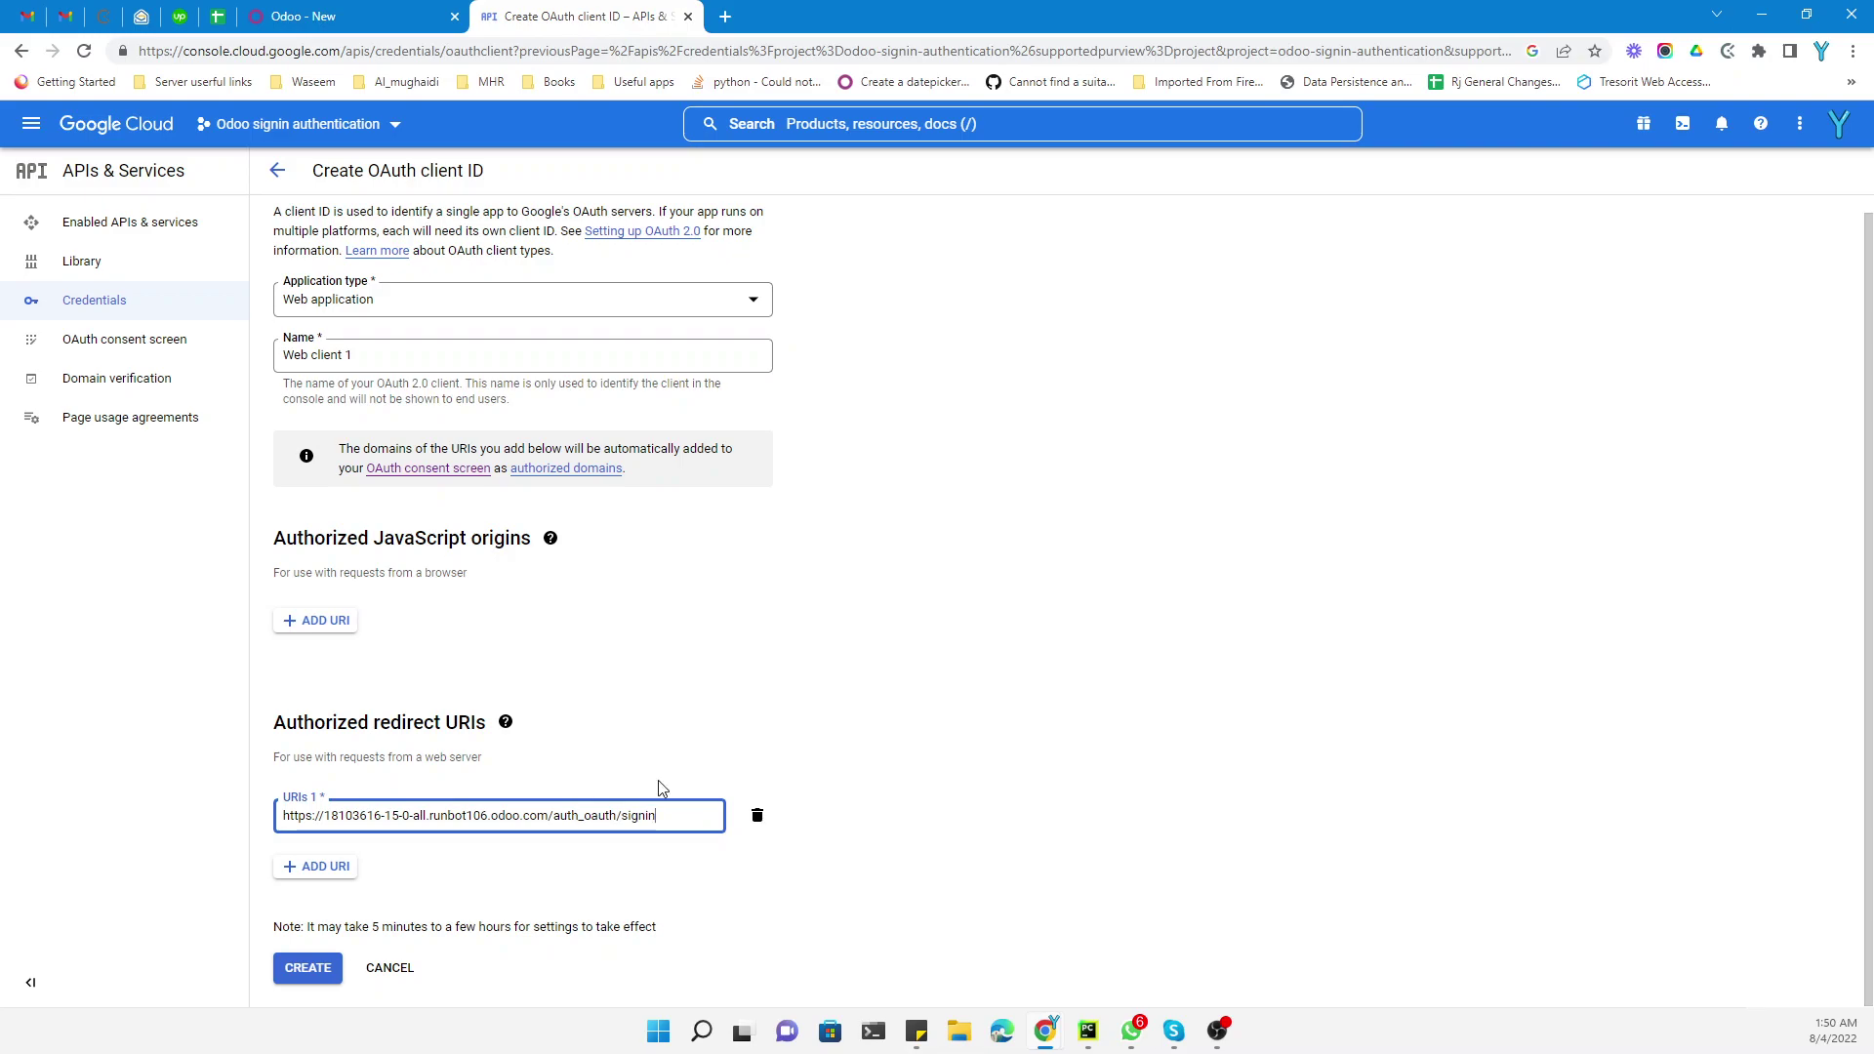
{"action": "left_click", "coordinate": [661, 785]}
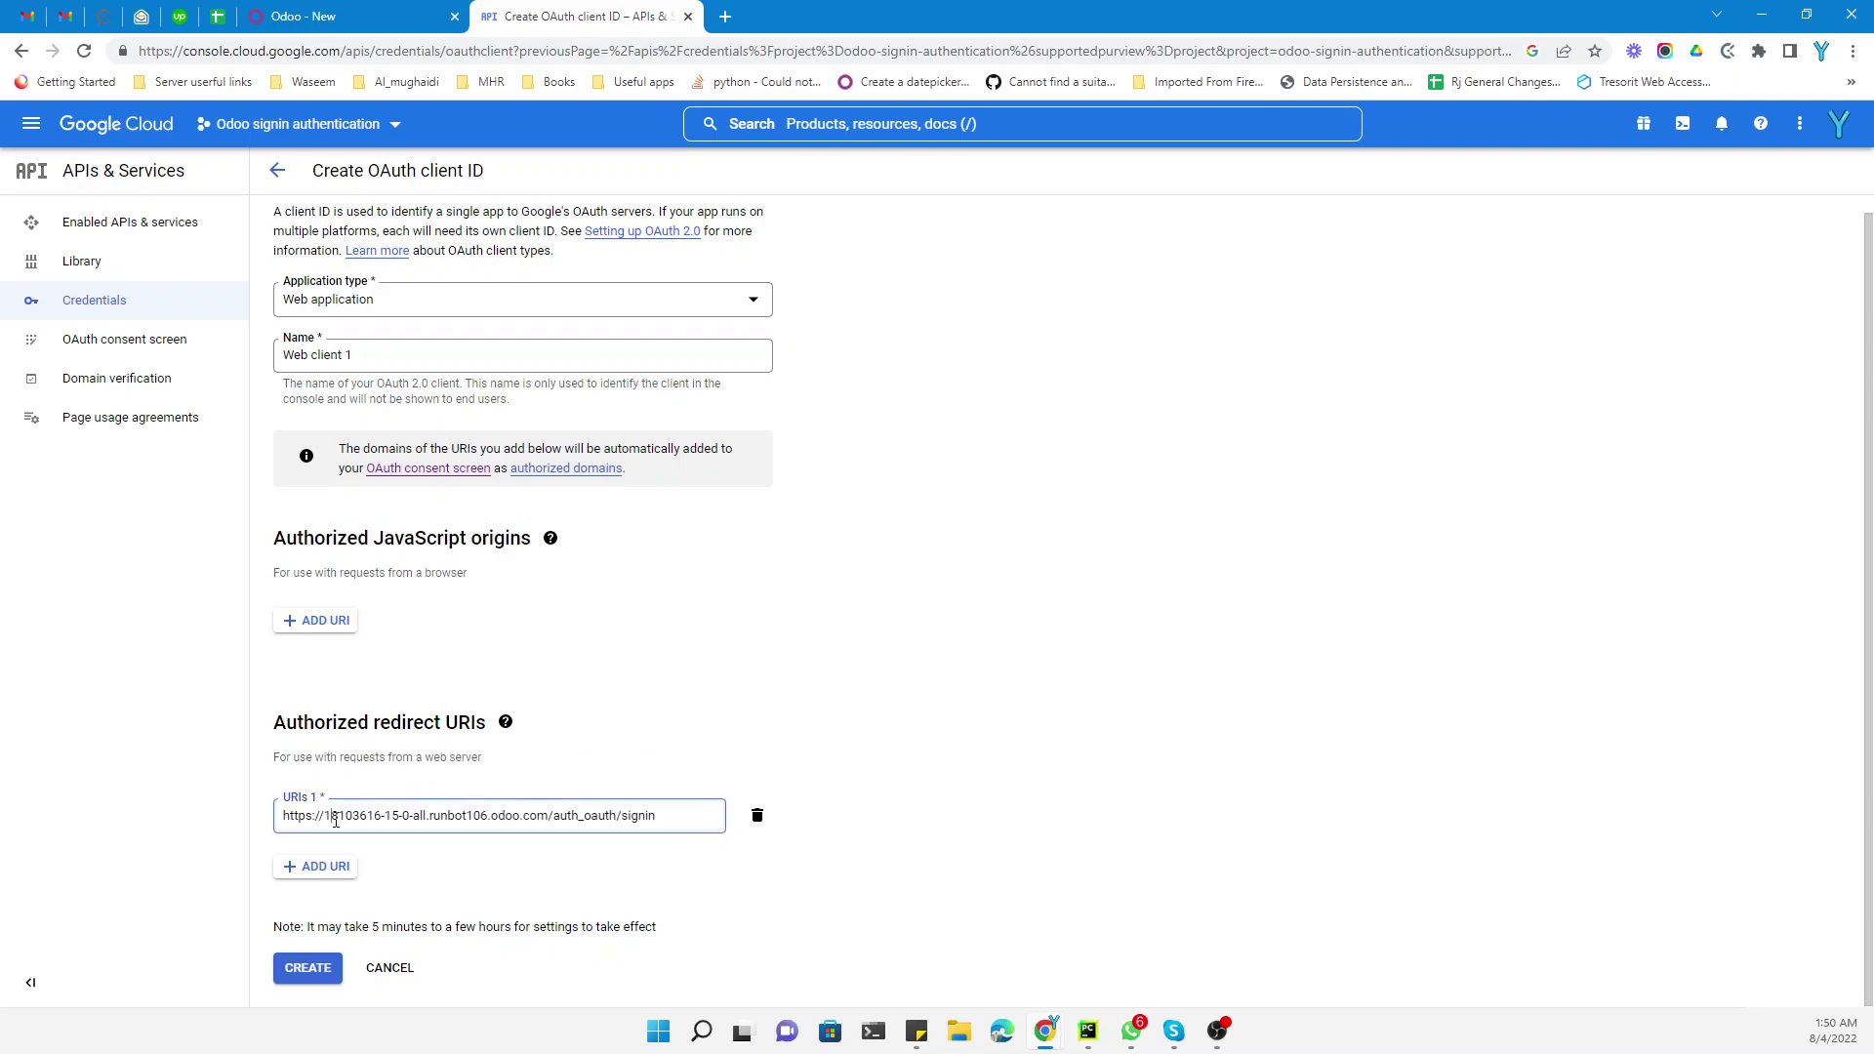
Check the auth_oauth redirect URI, create the client, and select its client ID
{"action": "left_click_drag", "start_coordinate": [335, 820], "coordinate": [569, 822]}
{"action": "left_click", "coordinate": [569, 822]}
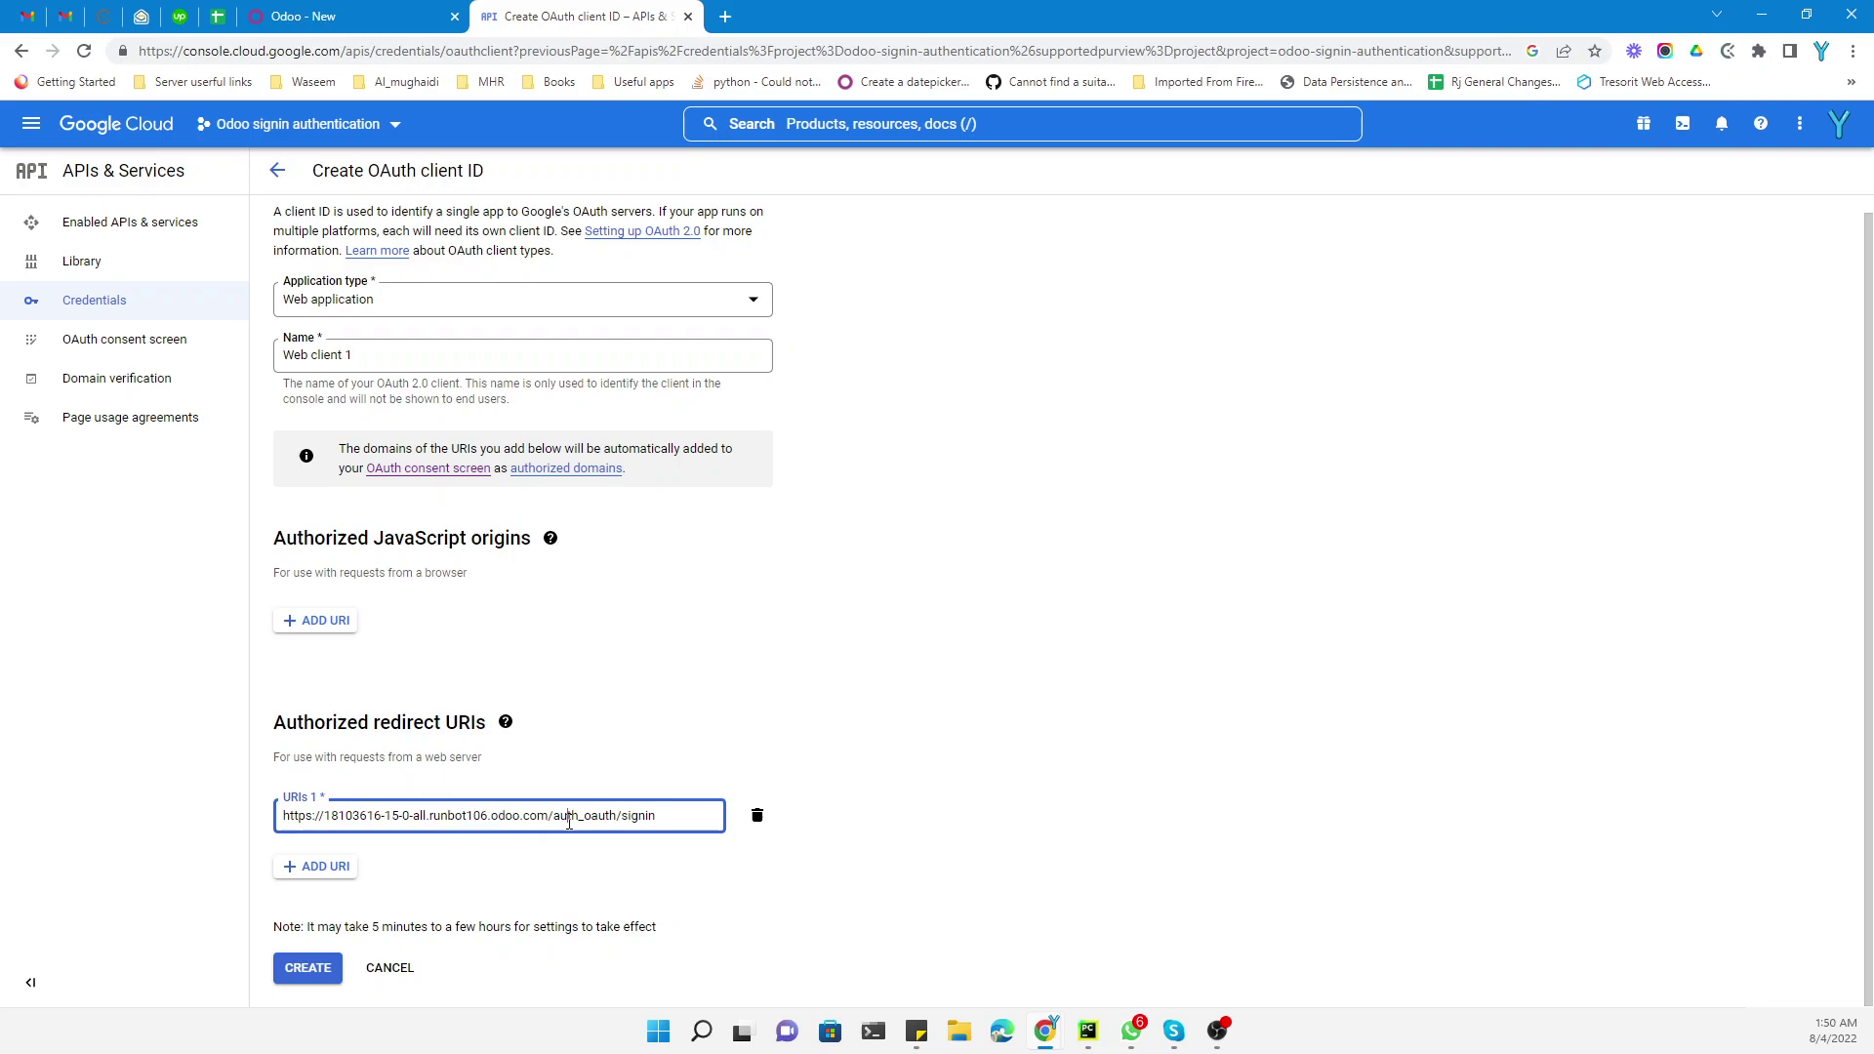
{"action": "double_click", "coordinate": [569, 822]}
{"action": "left_click", "coordinate": [311, 973]}
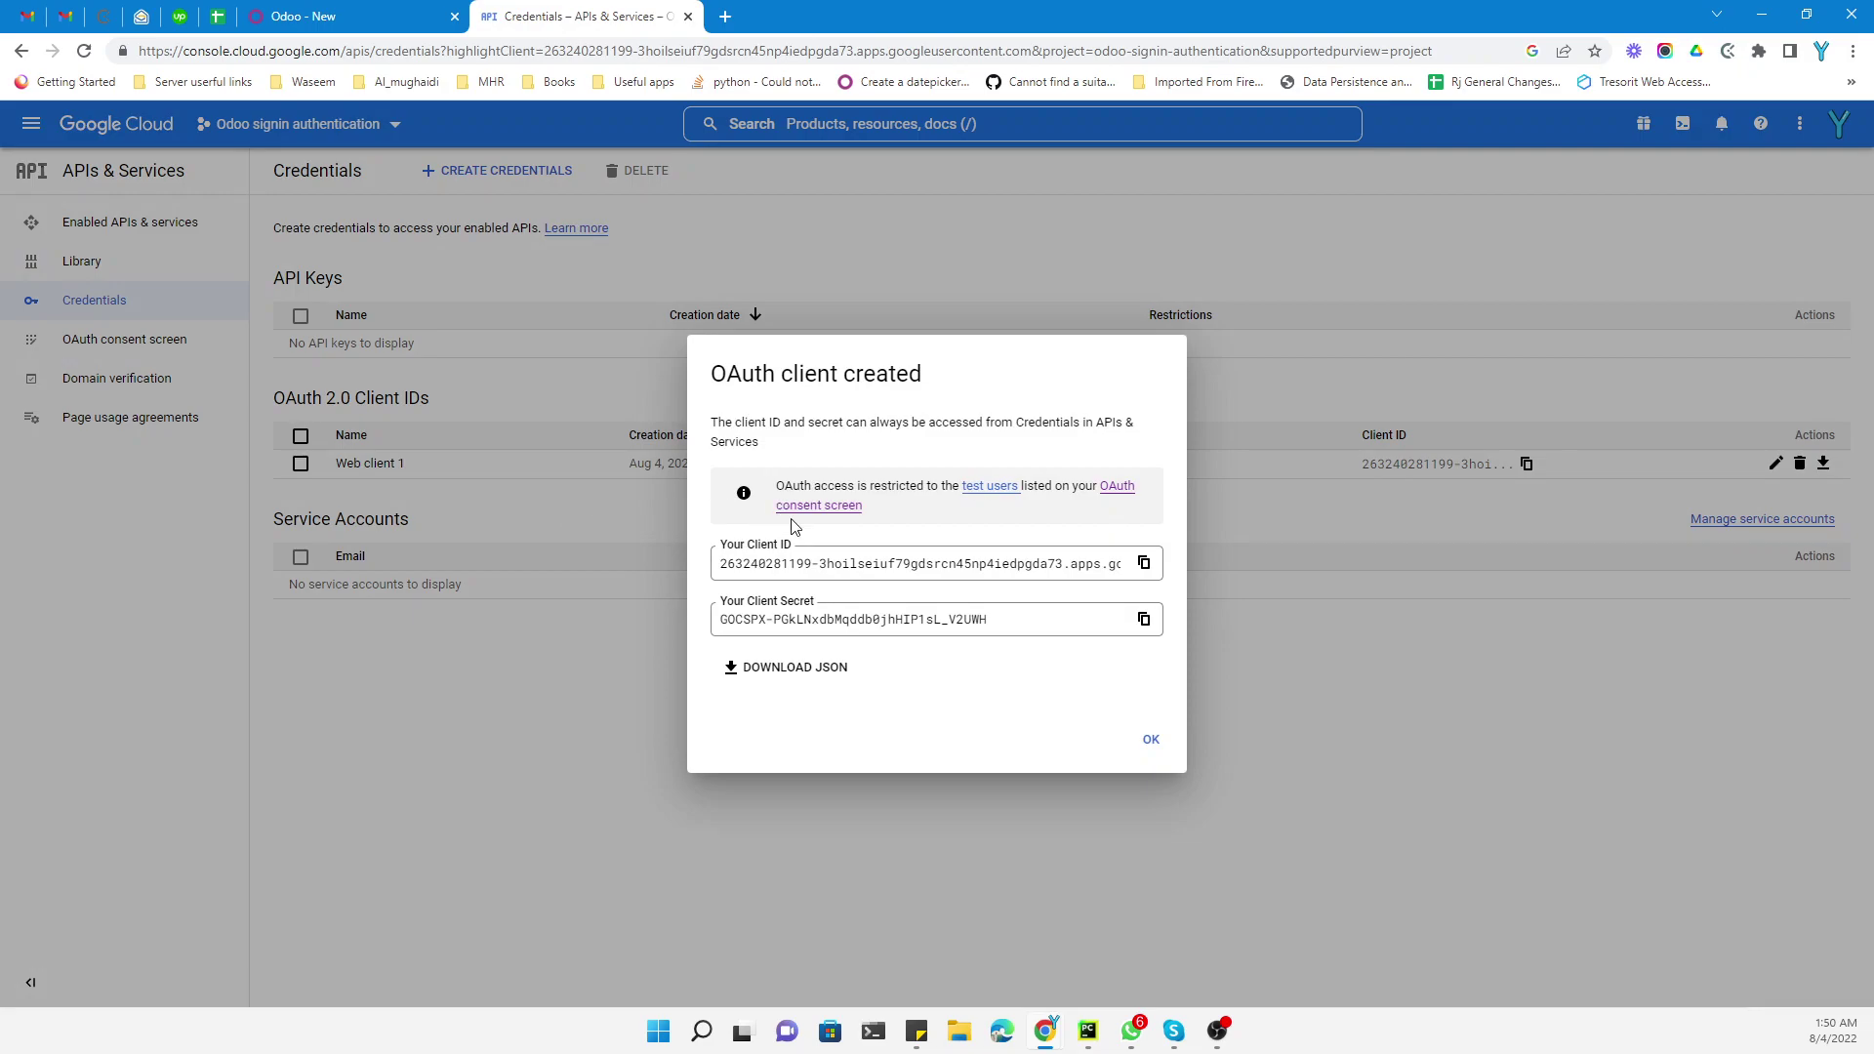
{"action": "left_click", "coordinate": [802, 563]}
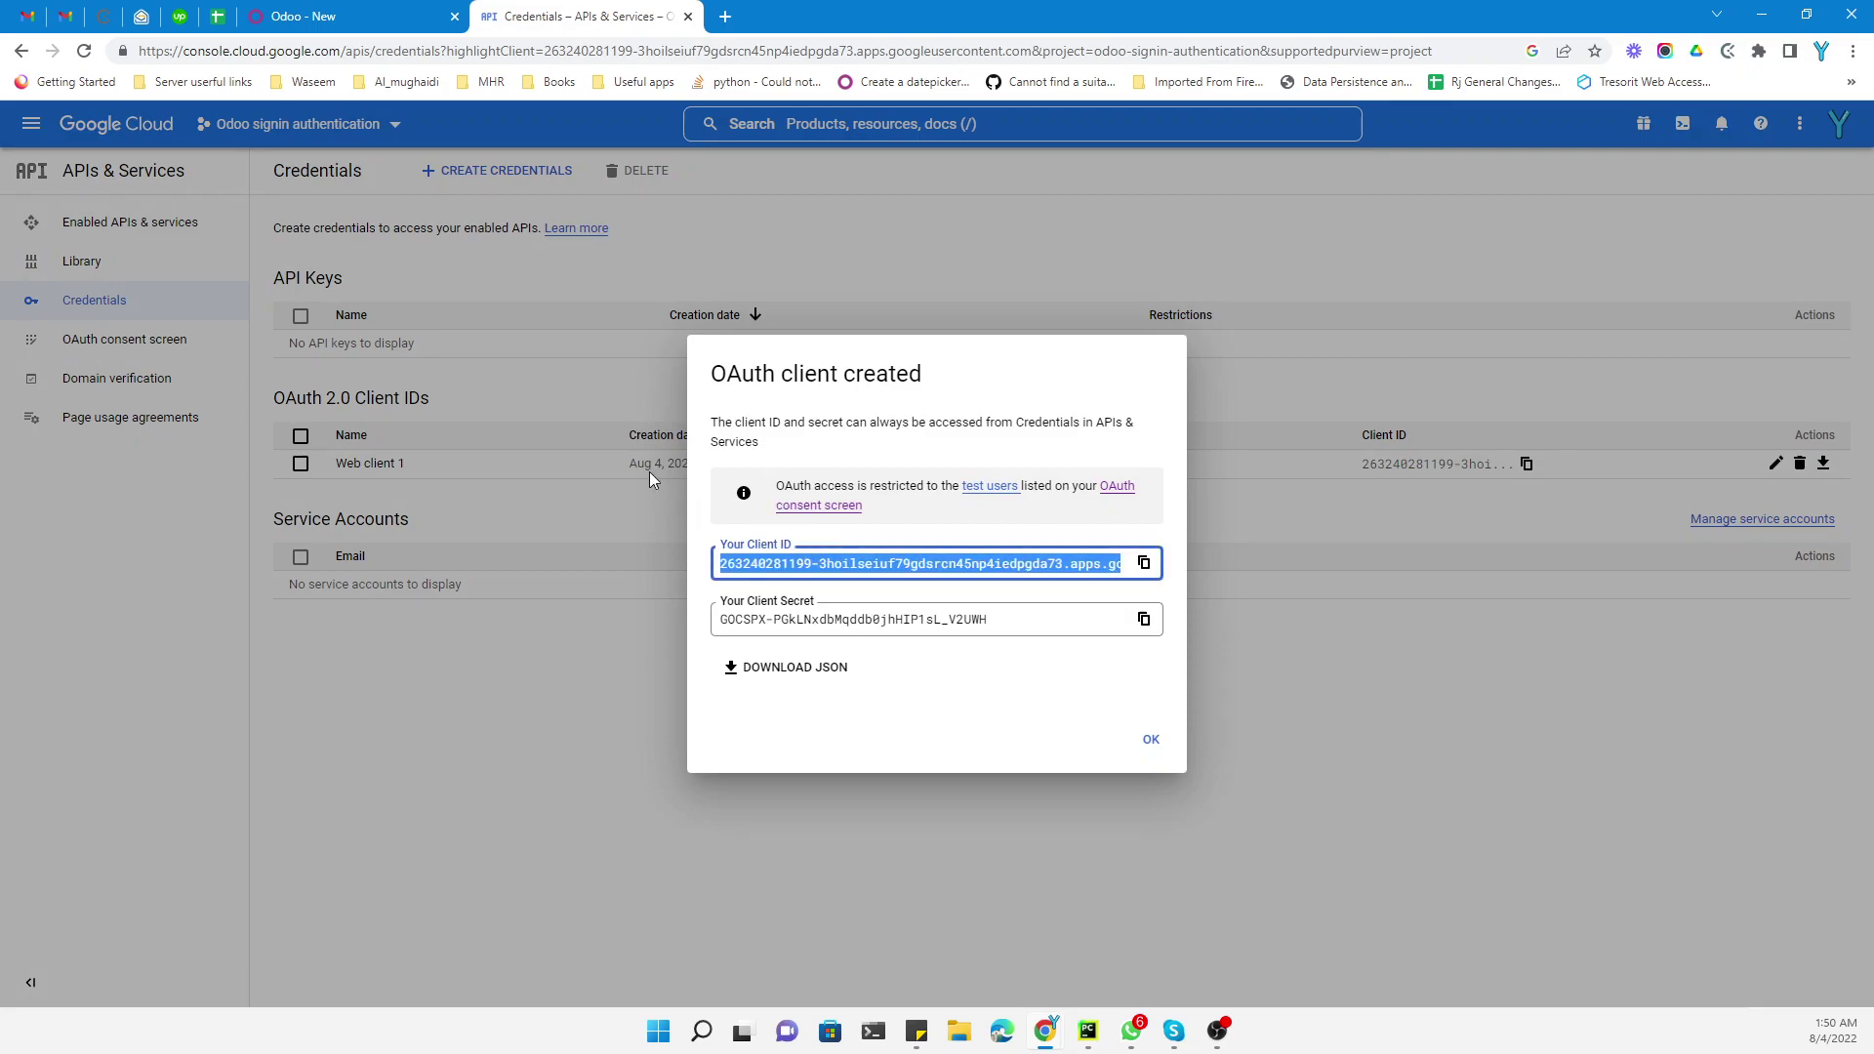
Paste the Google client ID into Odoo's Google Authentication Client ID field and save
{"action": "left_click", "coordinate": [323, 12]}
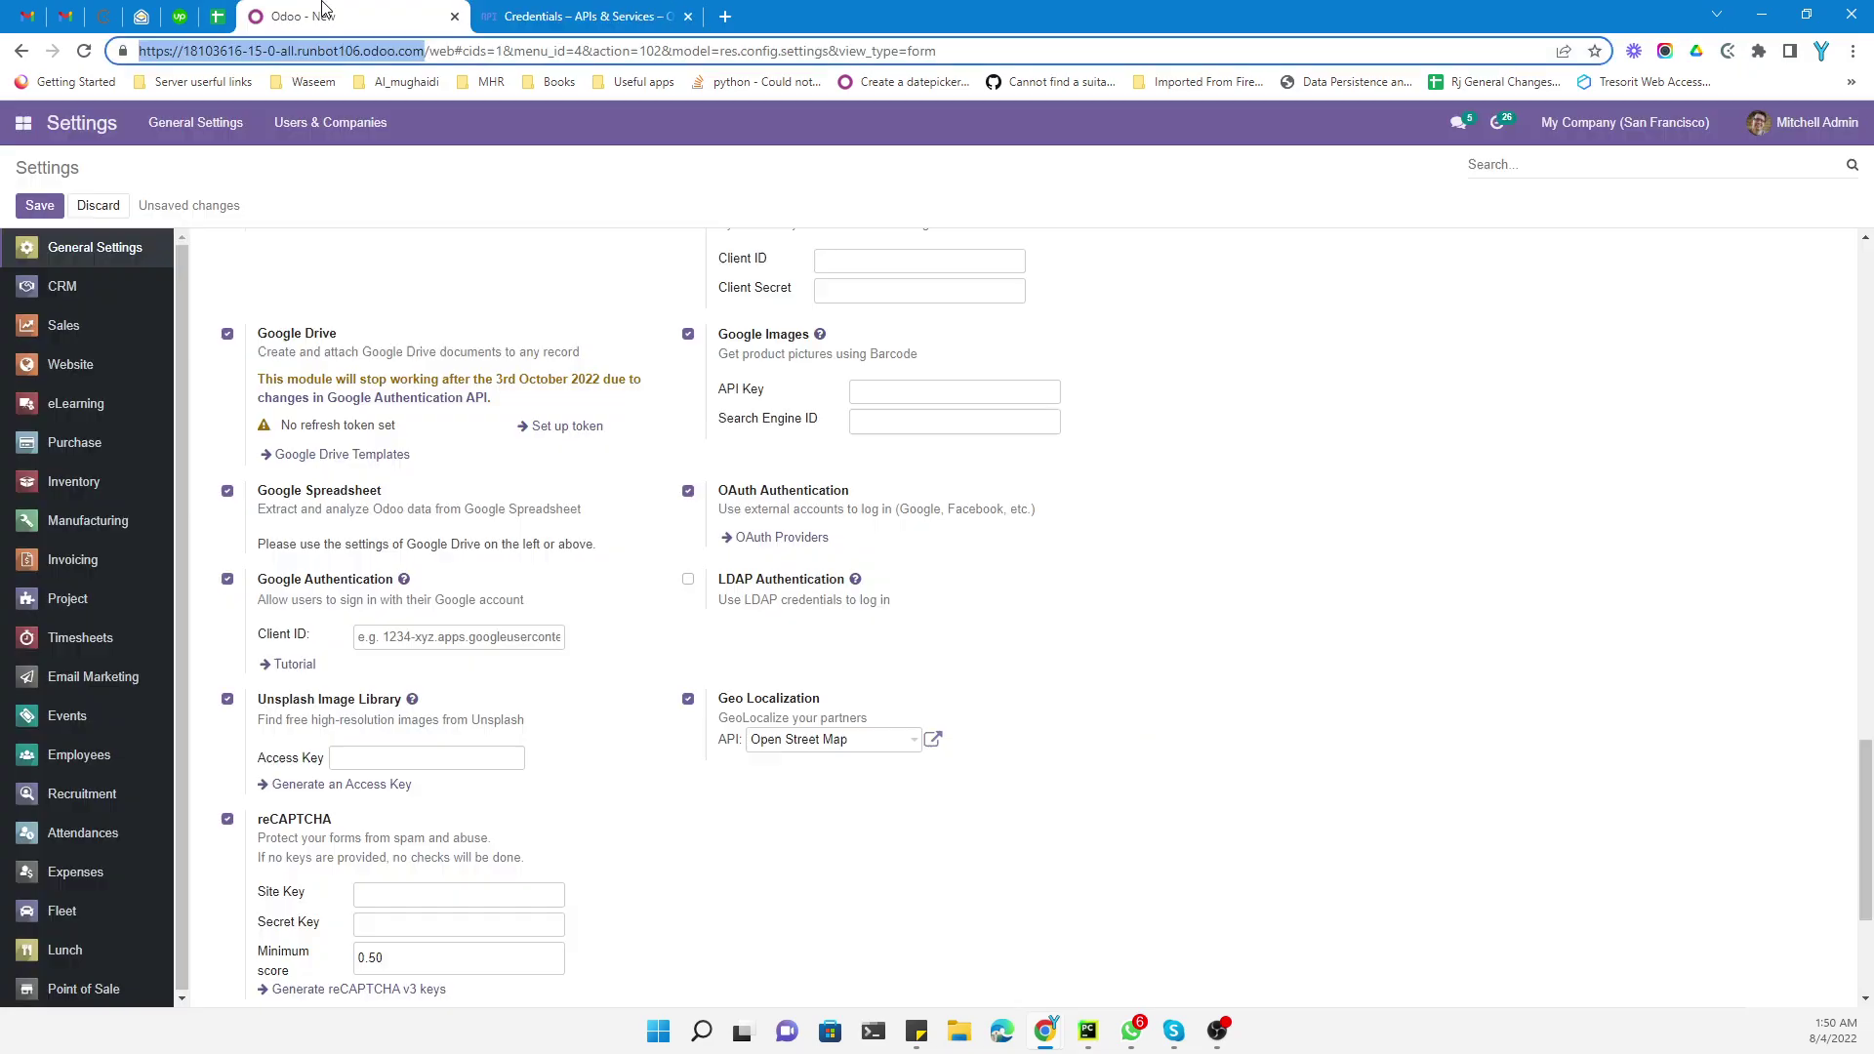
{"action": "left_click", "coordinate": [402, 639]}
{"action": "key", "text": "ctrl+v"}
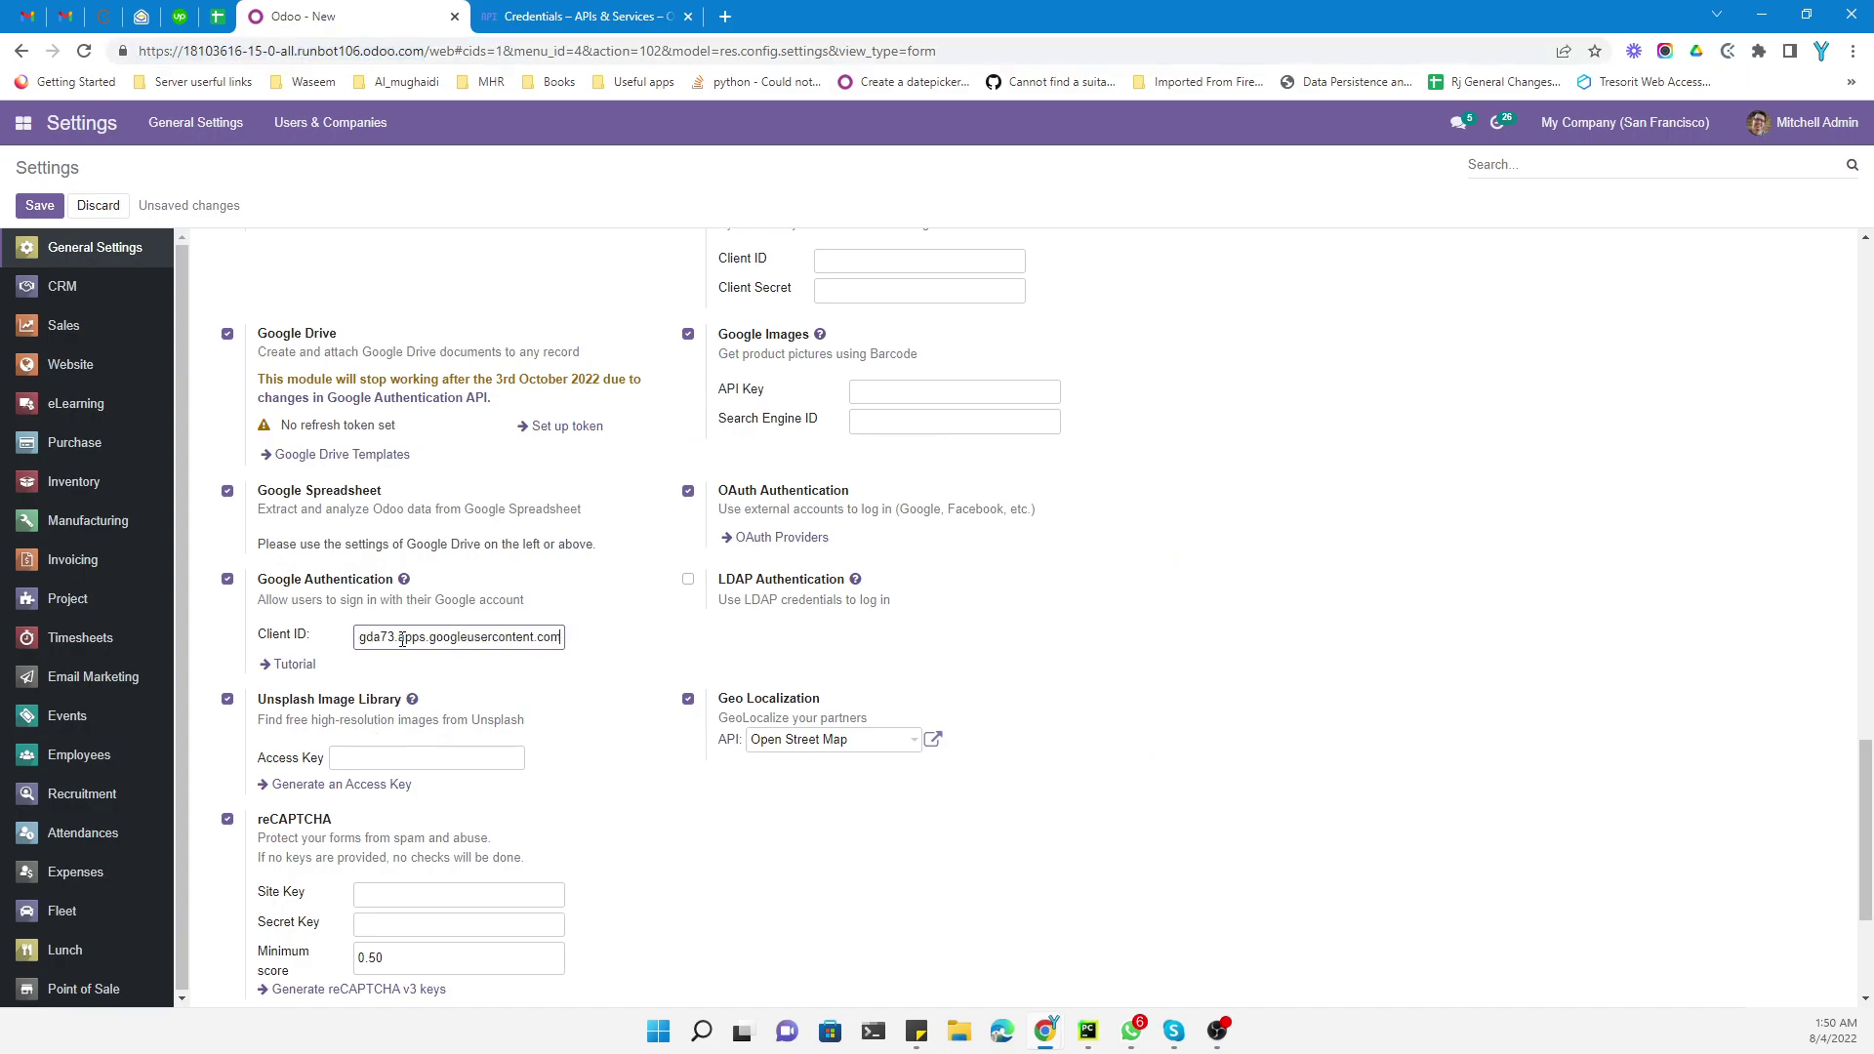
{"action": "left_click", "coordinate": [39, 205]}
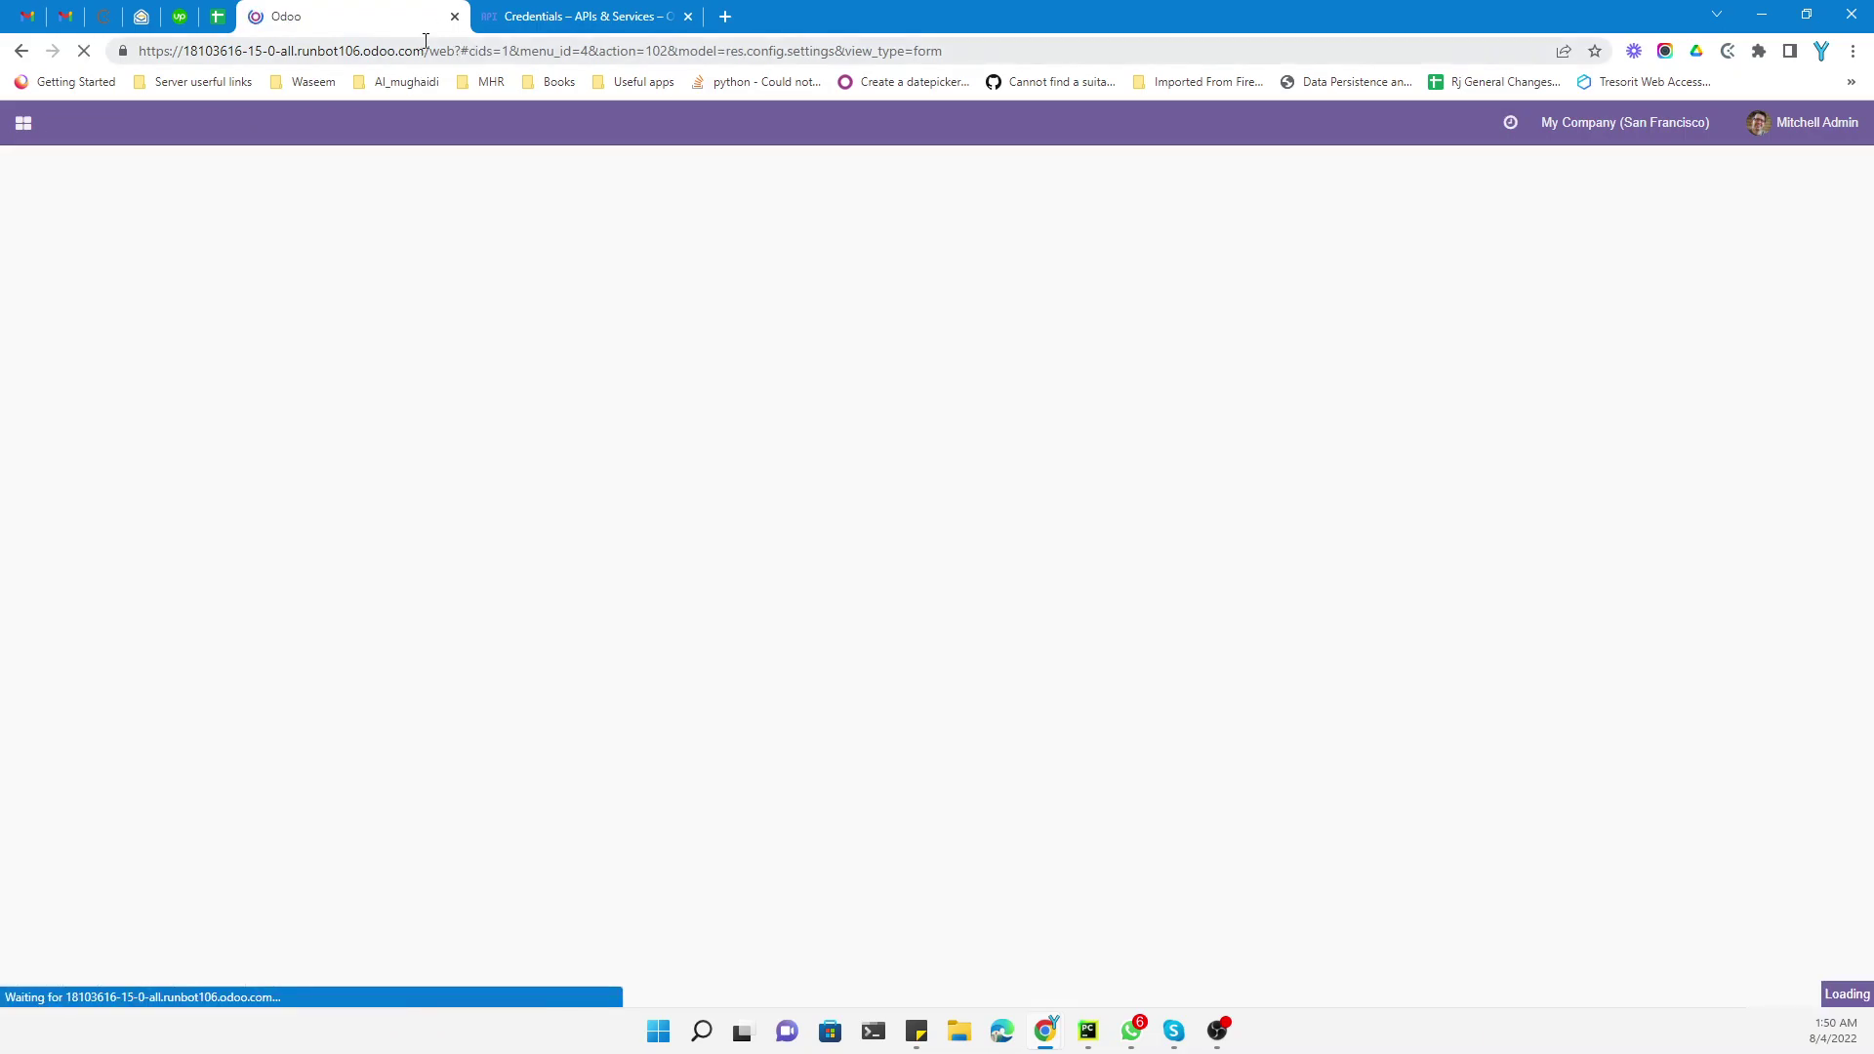
{"action": "left_click_drag", "start_coordinate": [425, 51], "coordinate": [102, 58]}
{"action": "key", "text": "ctrl+c"}
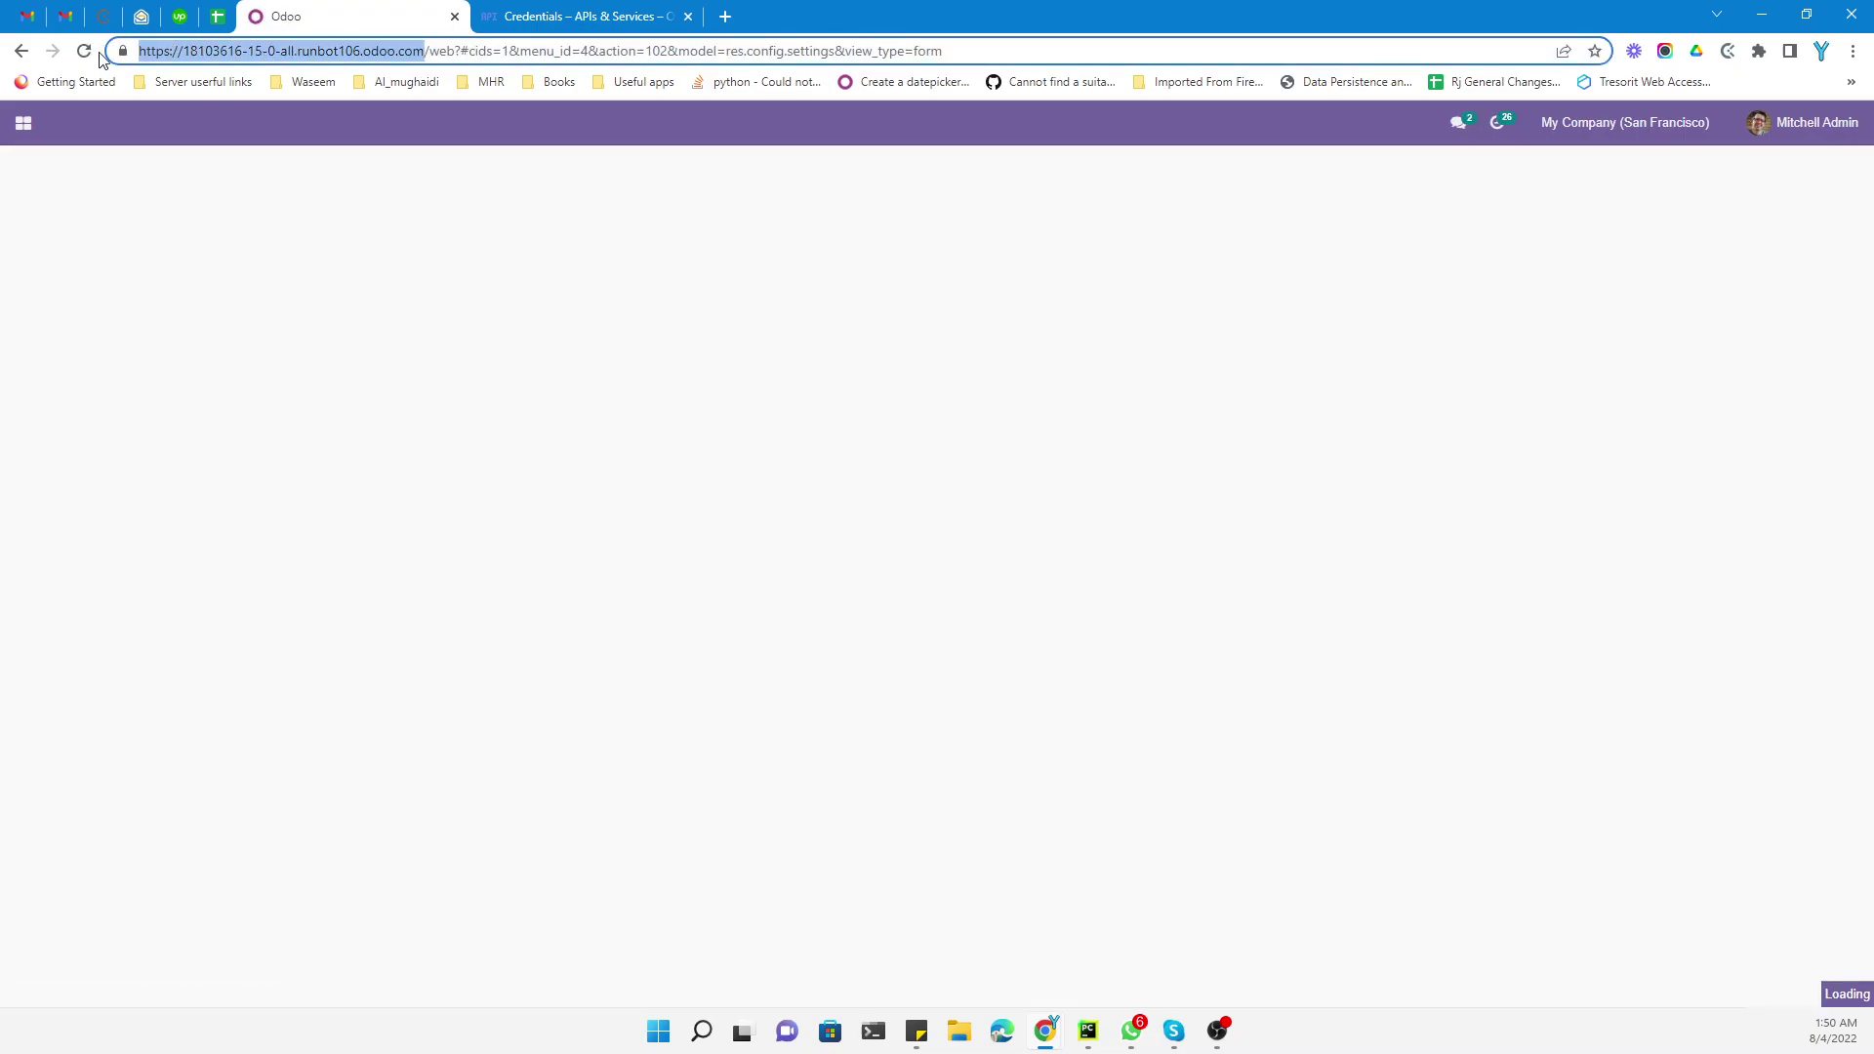
Load the Odoo site in a new incognito window and go to its Sign in page
{"action": "left_click", "coordinate": [1852, 51]}
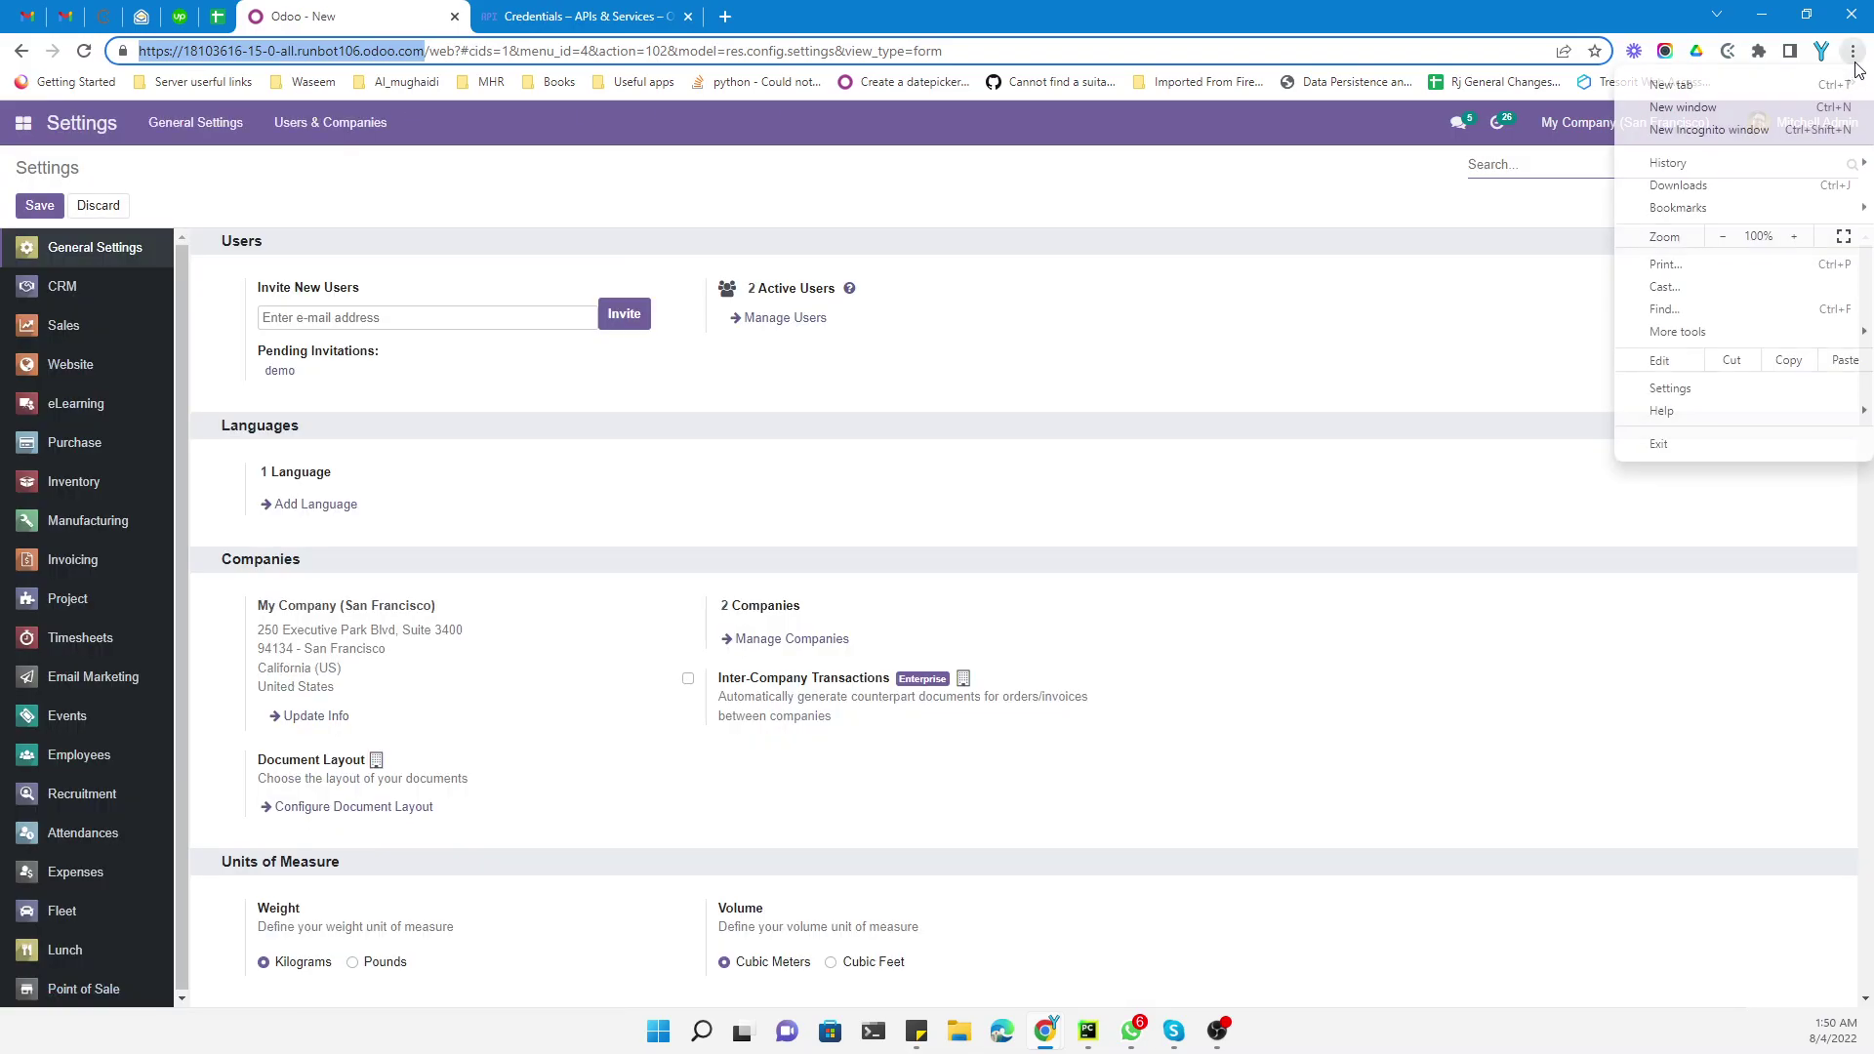
{"action": "left_click", "coordinate": [1708, 128]}
{"action": "key", "text": "ctrl+v"}
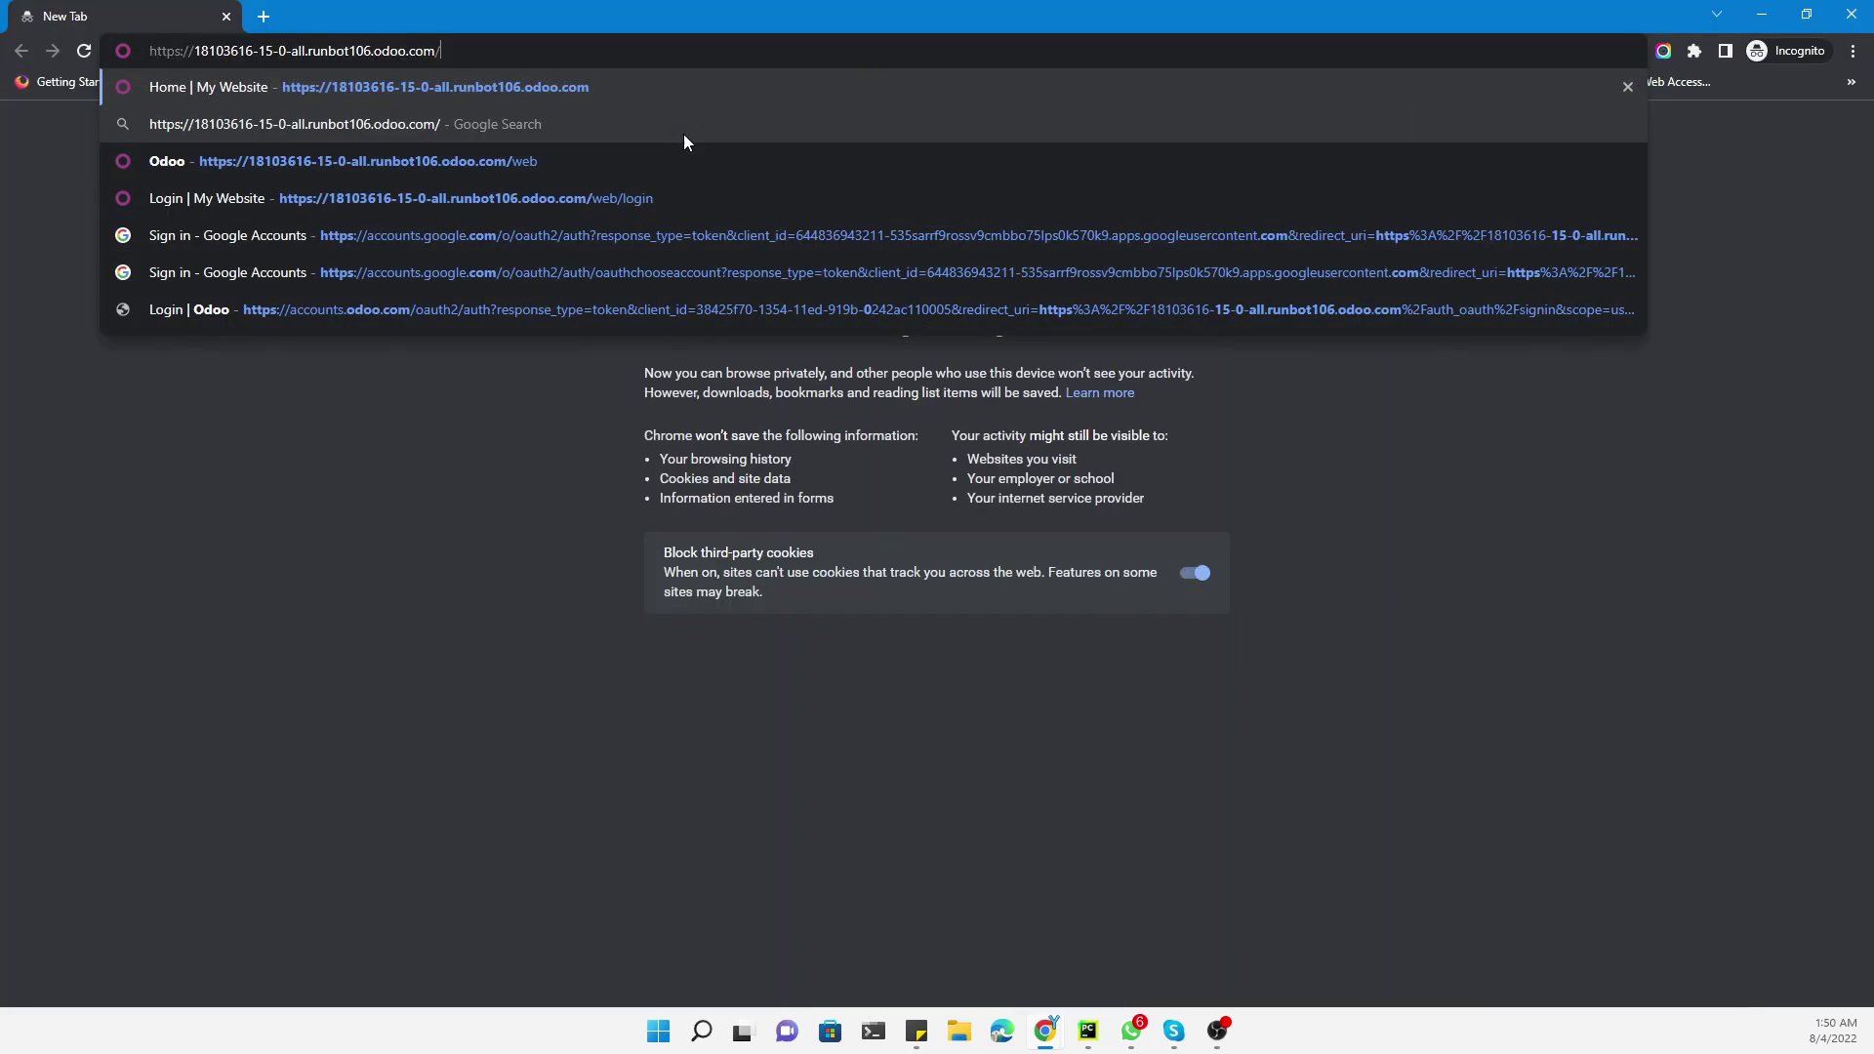
{"action": "key", "text": "Return"}
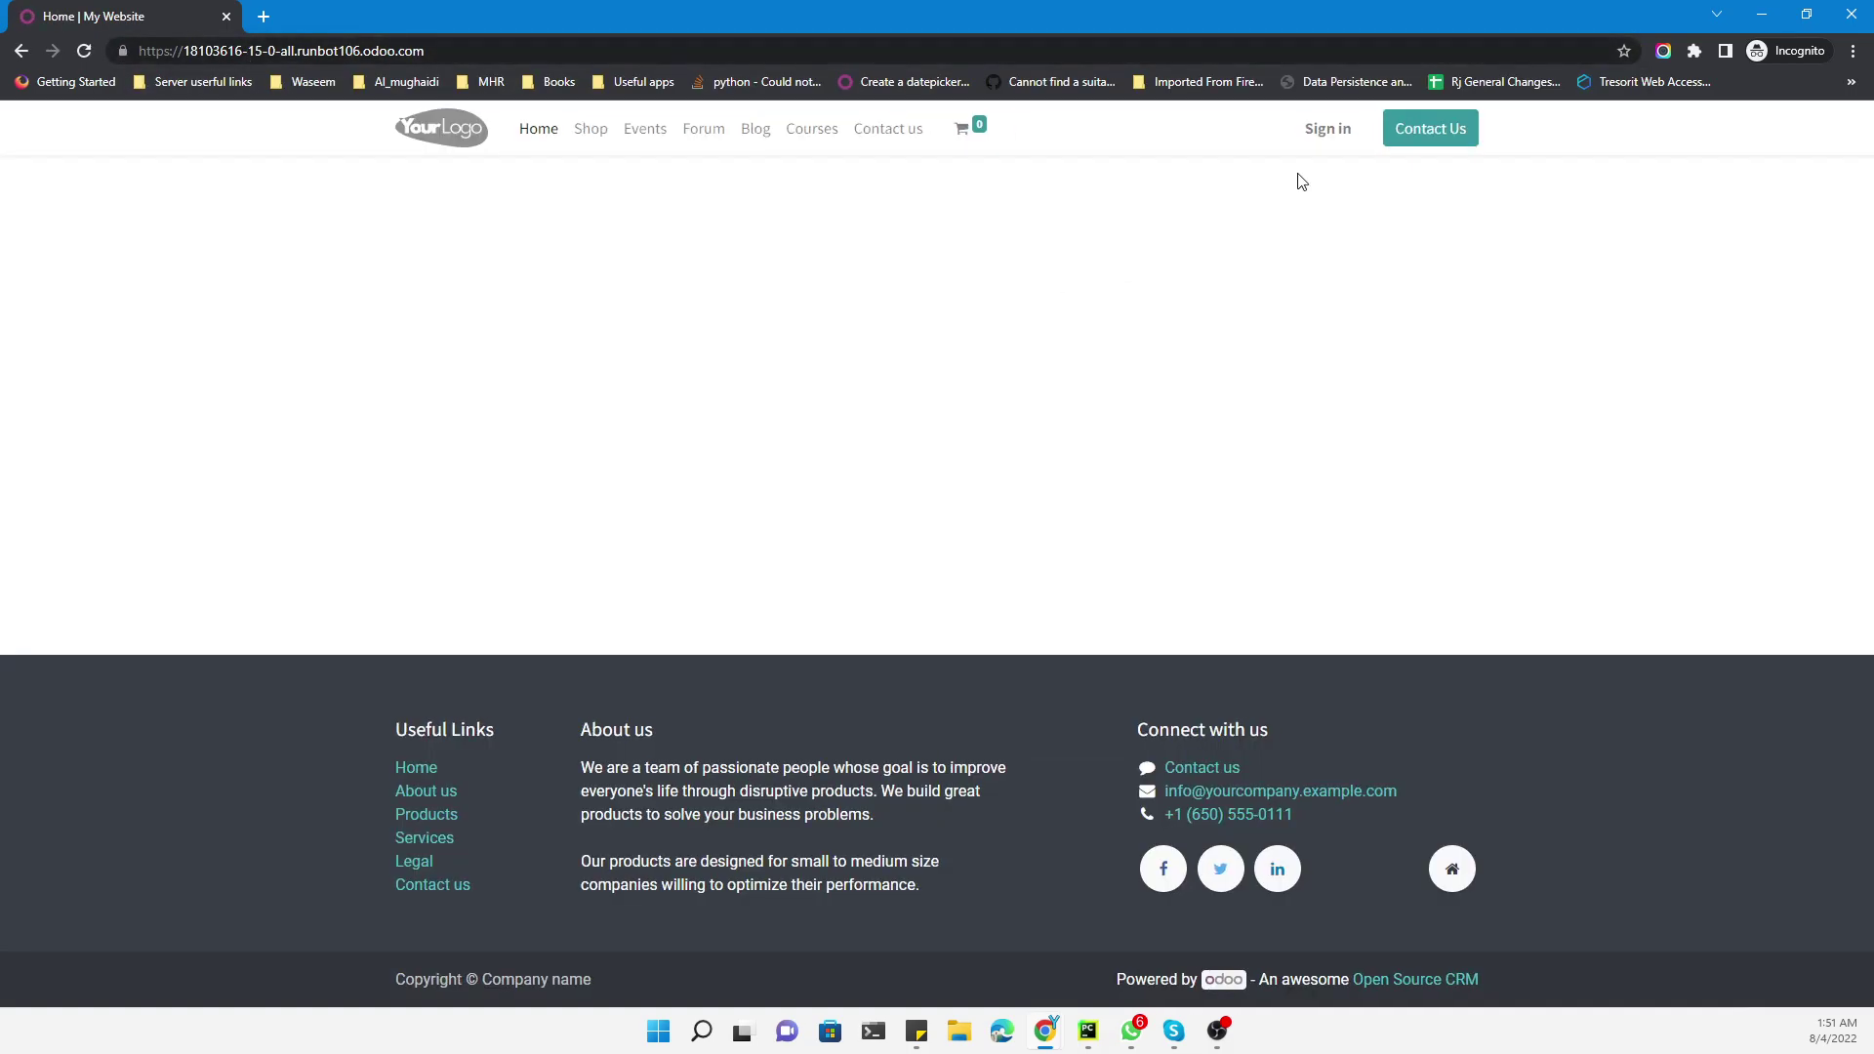
{"action": "left_click", "coordinate": [1336, 133]}
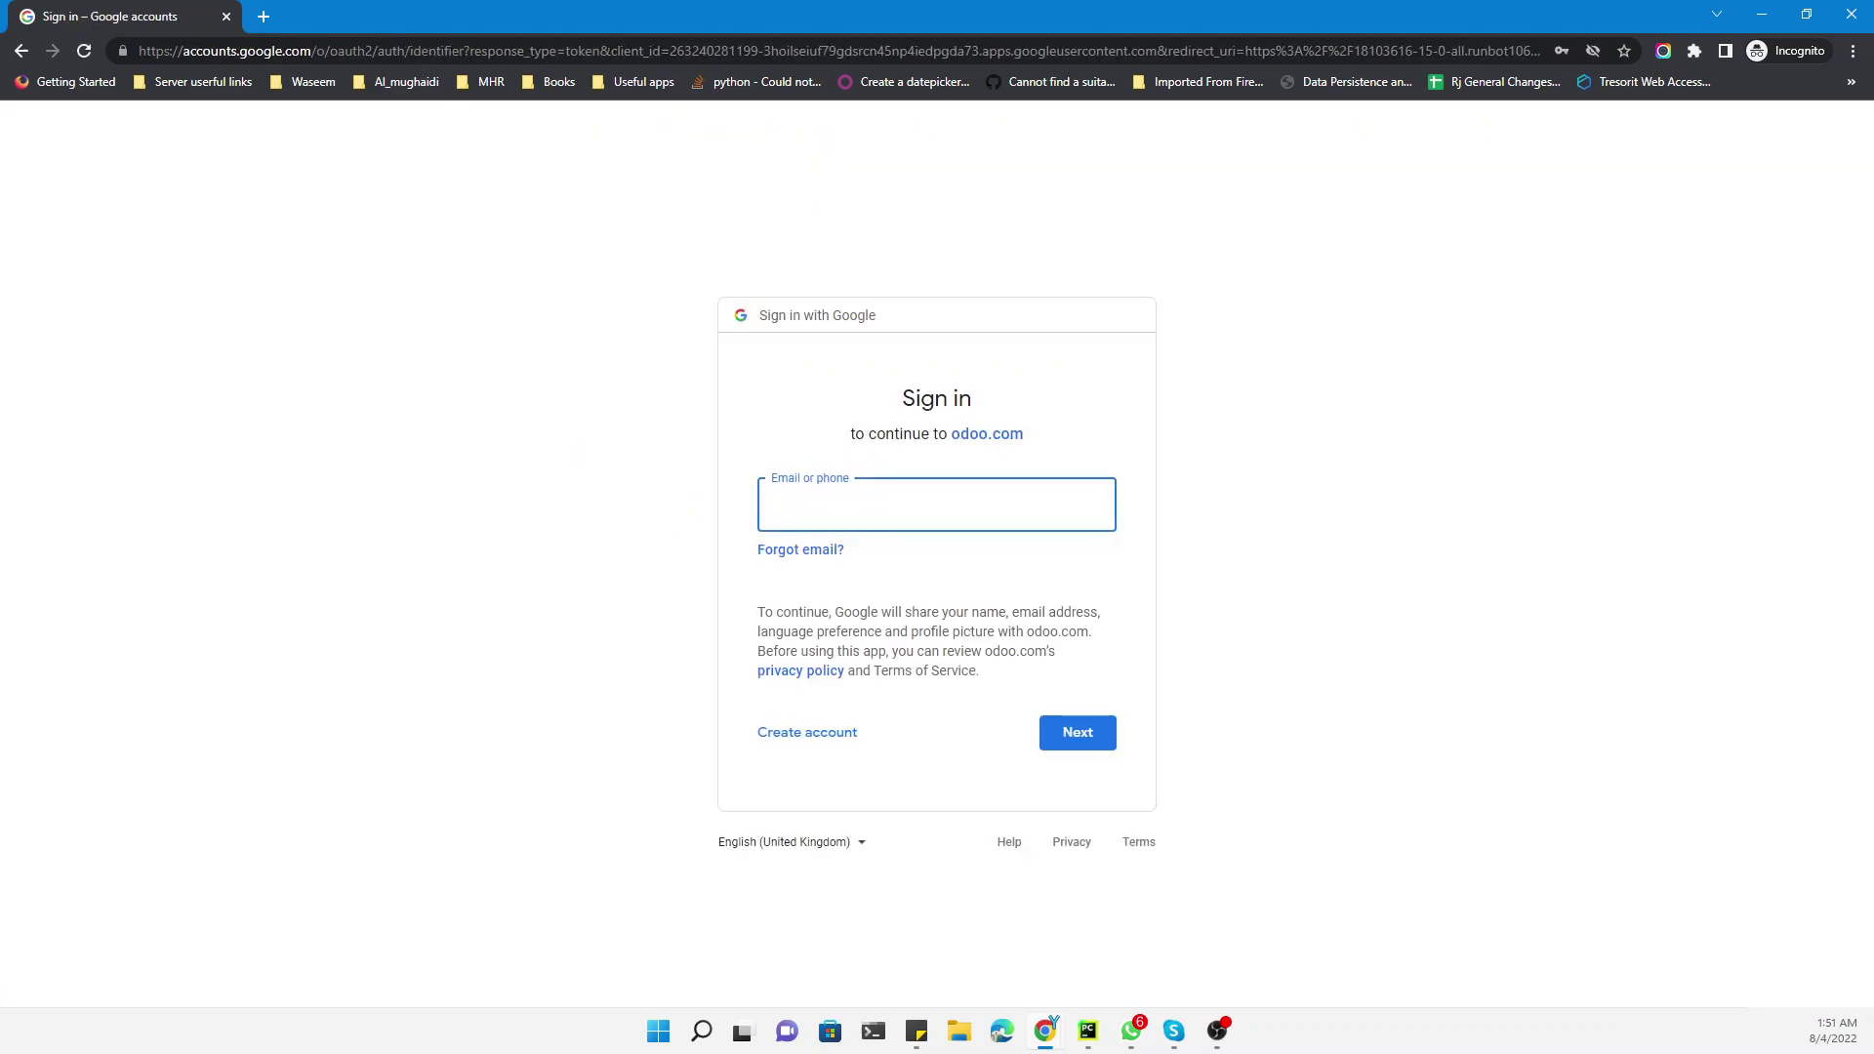
Sign in to Google with the account's email and password
{"action": "key", "text": "alt+Tab"}
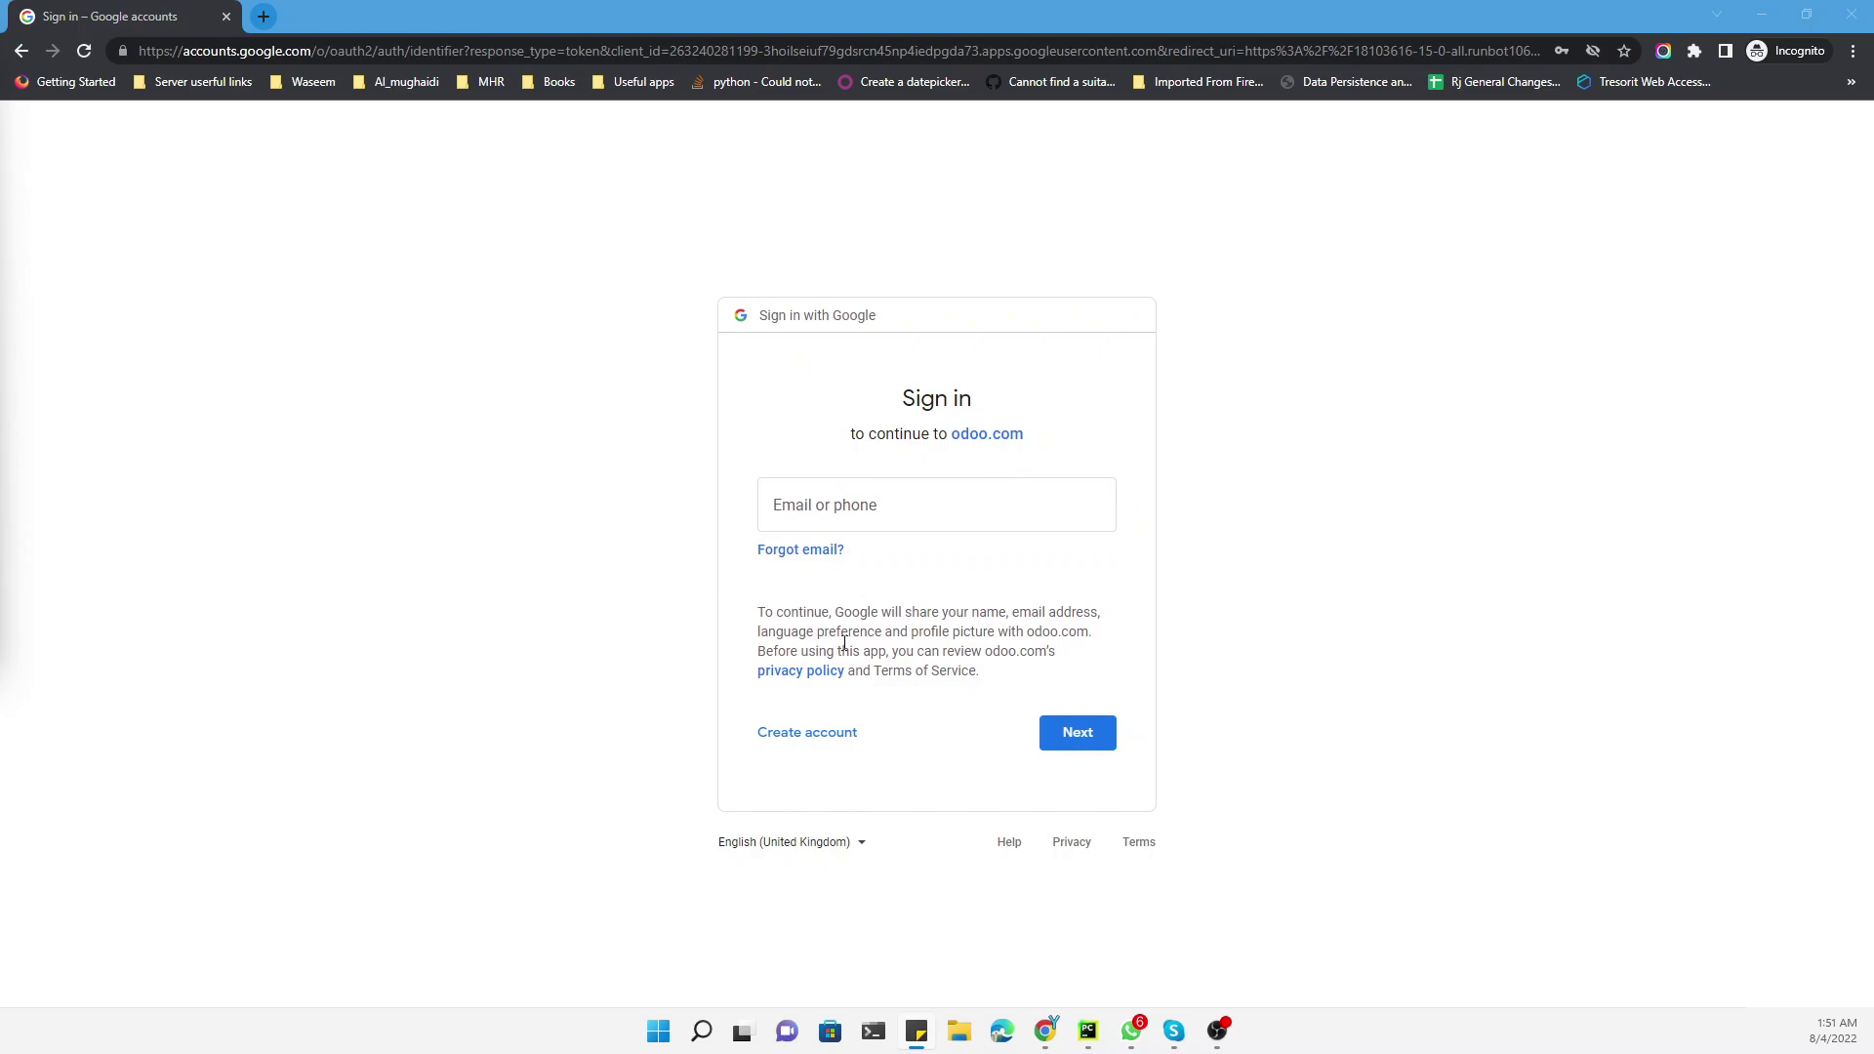
{"action": "key", "text": "alt+Tab"}
{"action": "key", "text": "ctrl+v"}
{"action": "left_click", "coordinate": [1078, 733]}
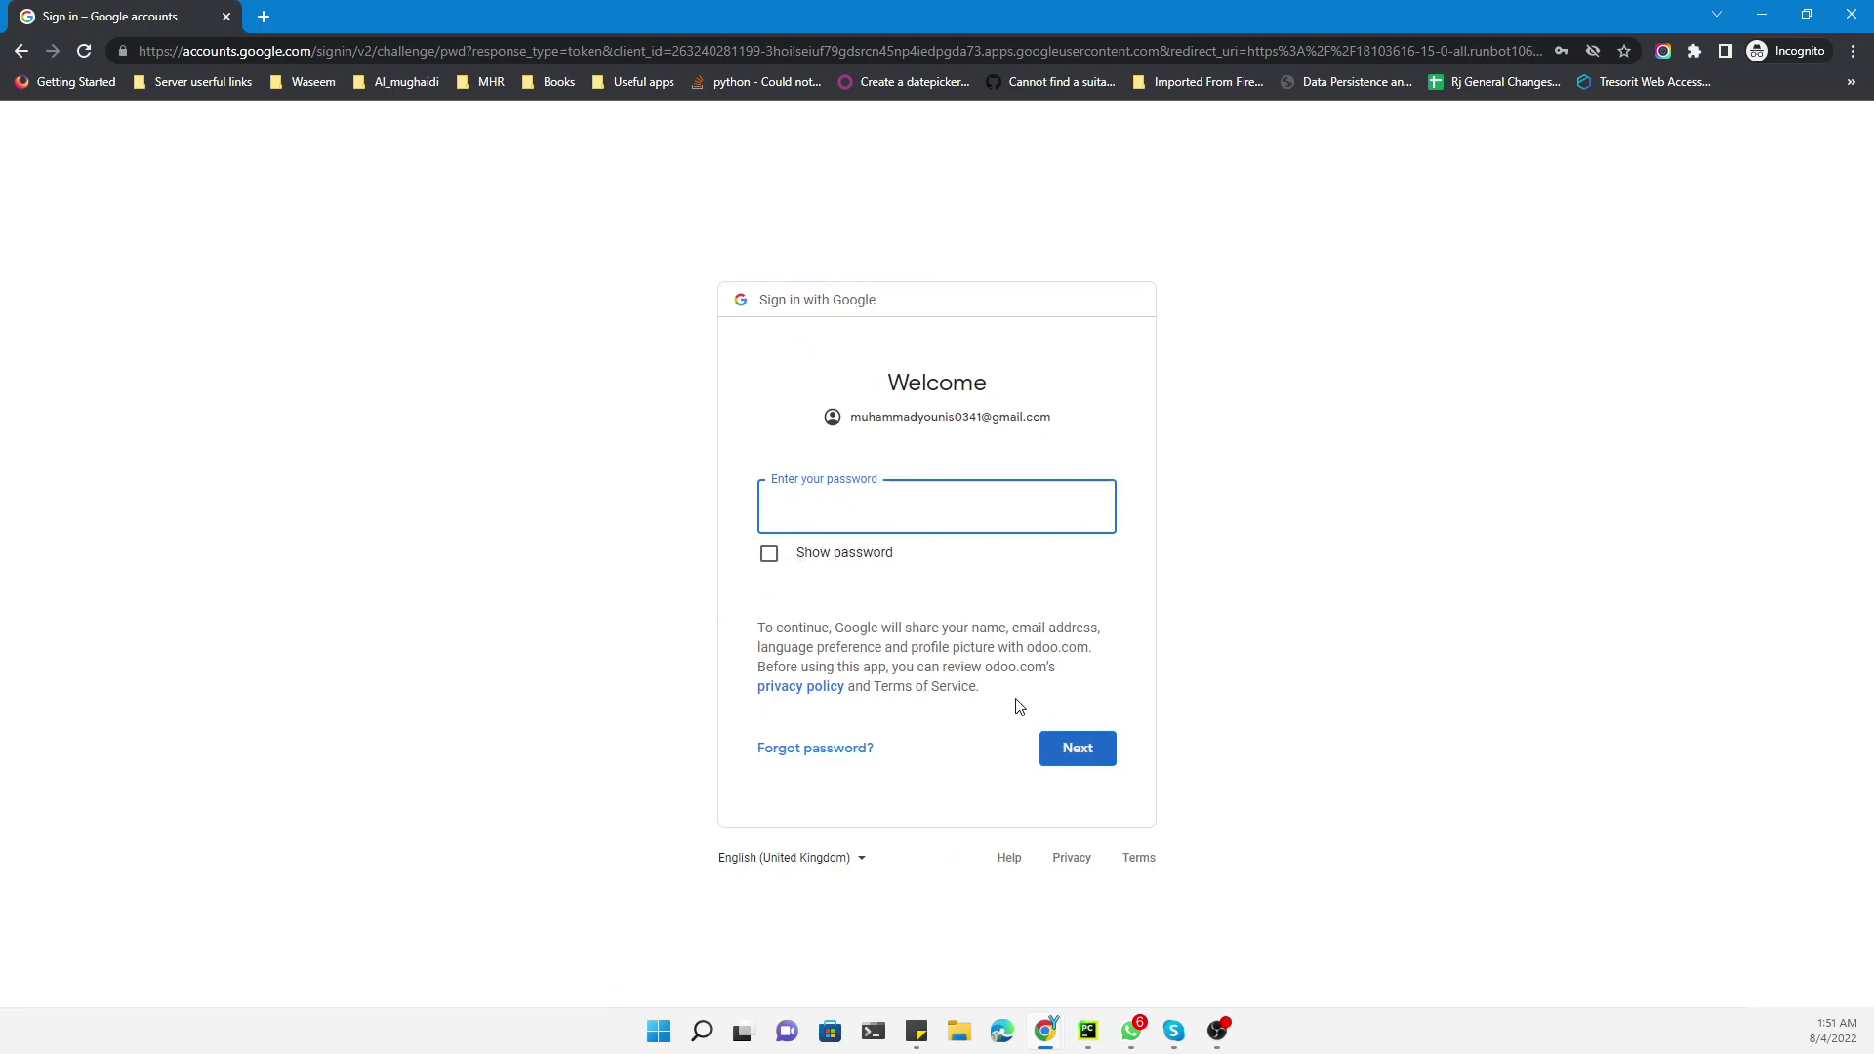
{"action": "key", "text": "alt+Tab"}
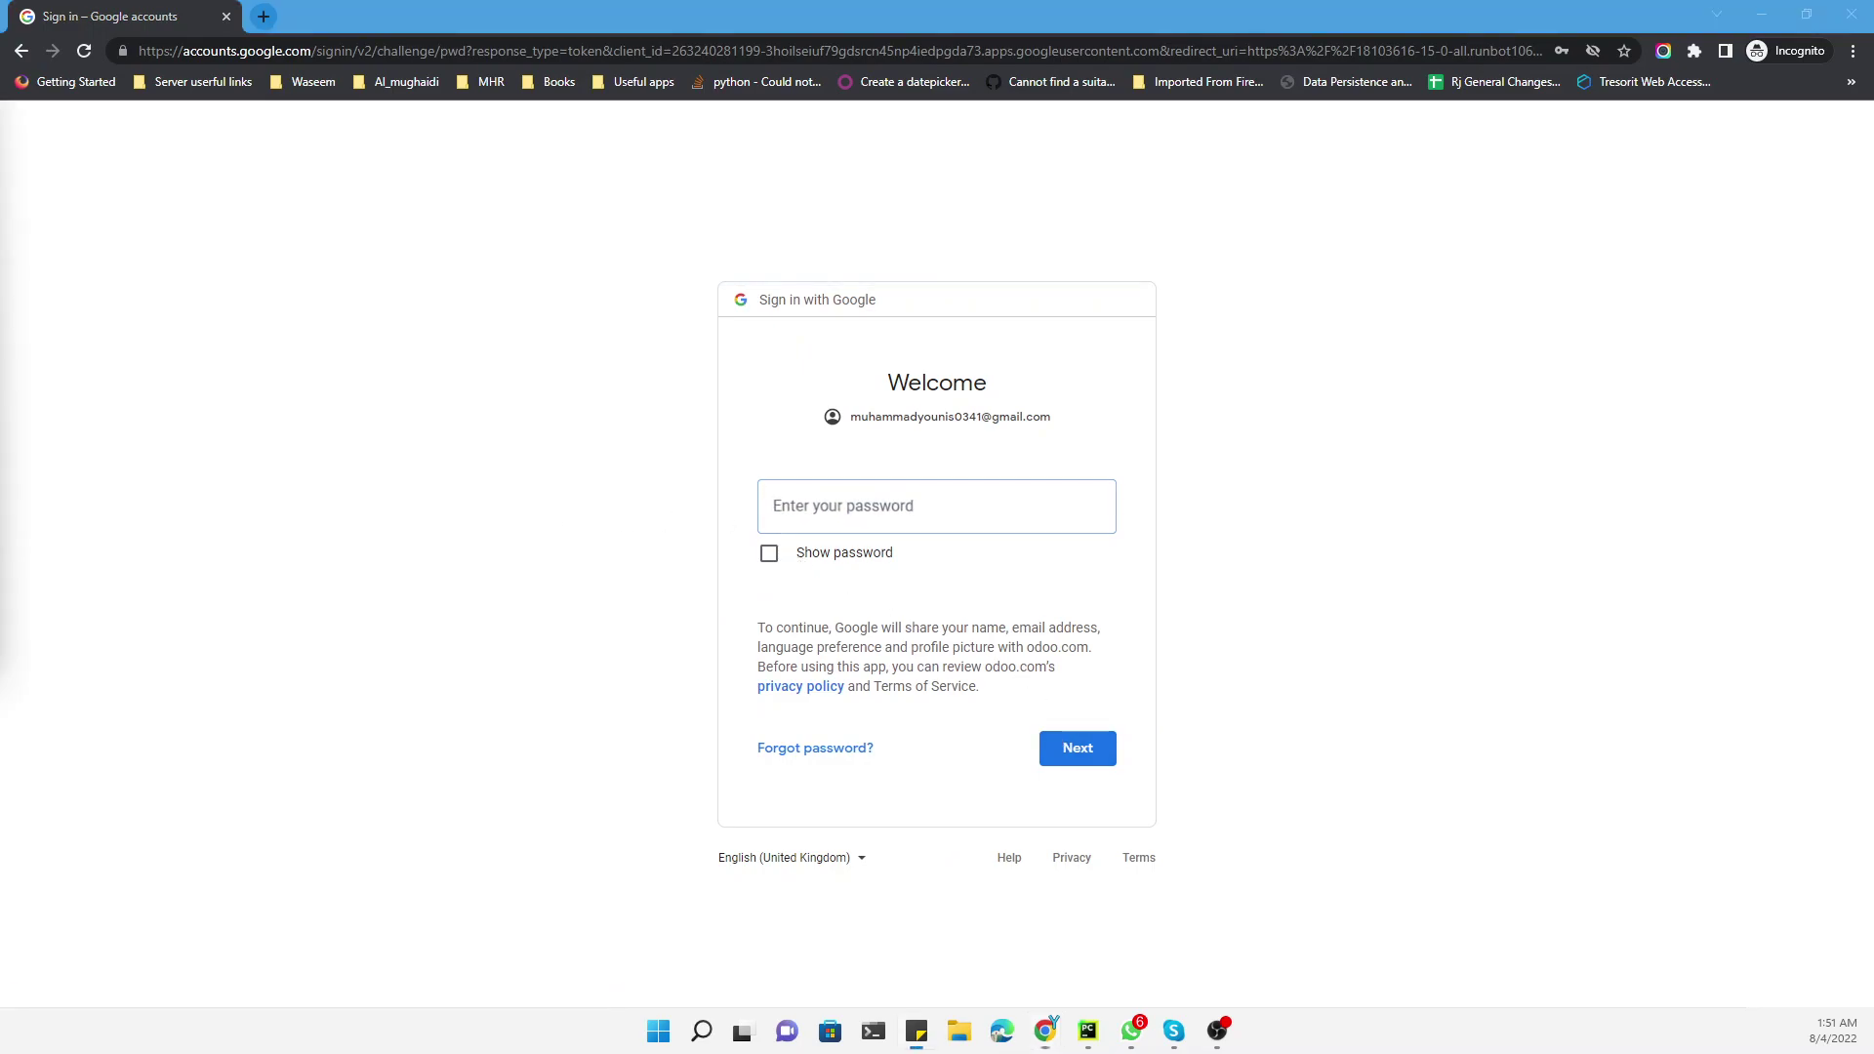
{"action": "left_click", "coordinate": [924, 514]}
{"action": "key", "text": "ctrl+v"}
{"action": "left_click", "coordinate": [1057, 739]}
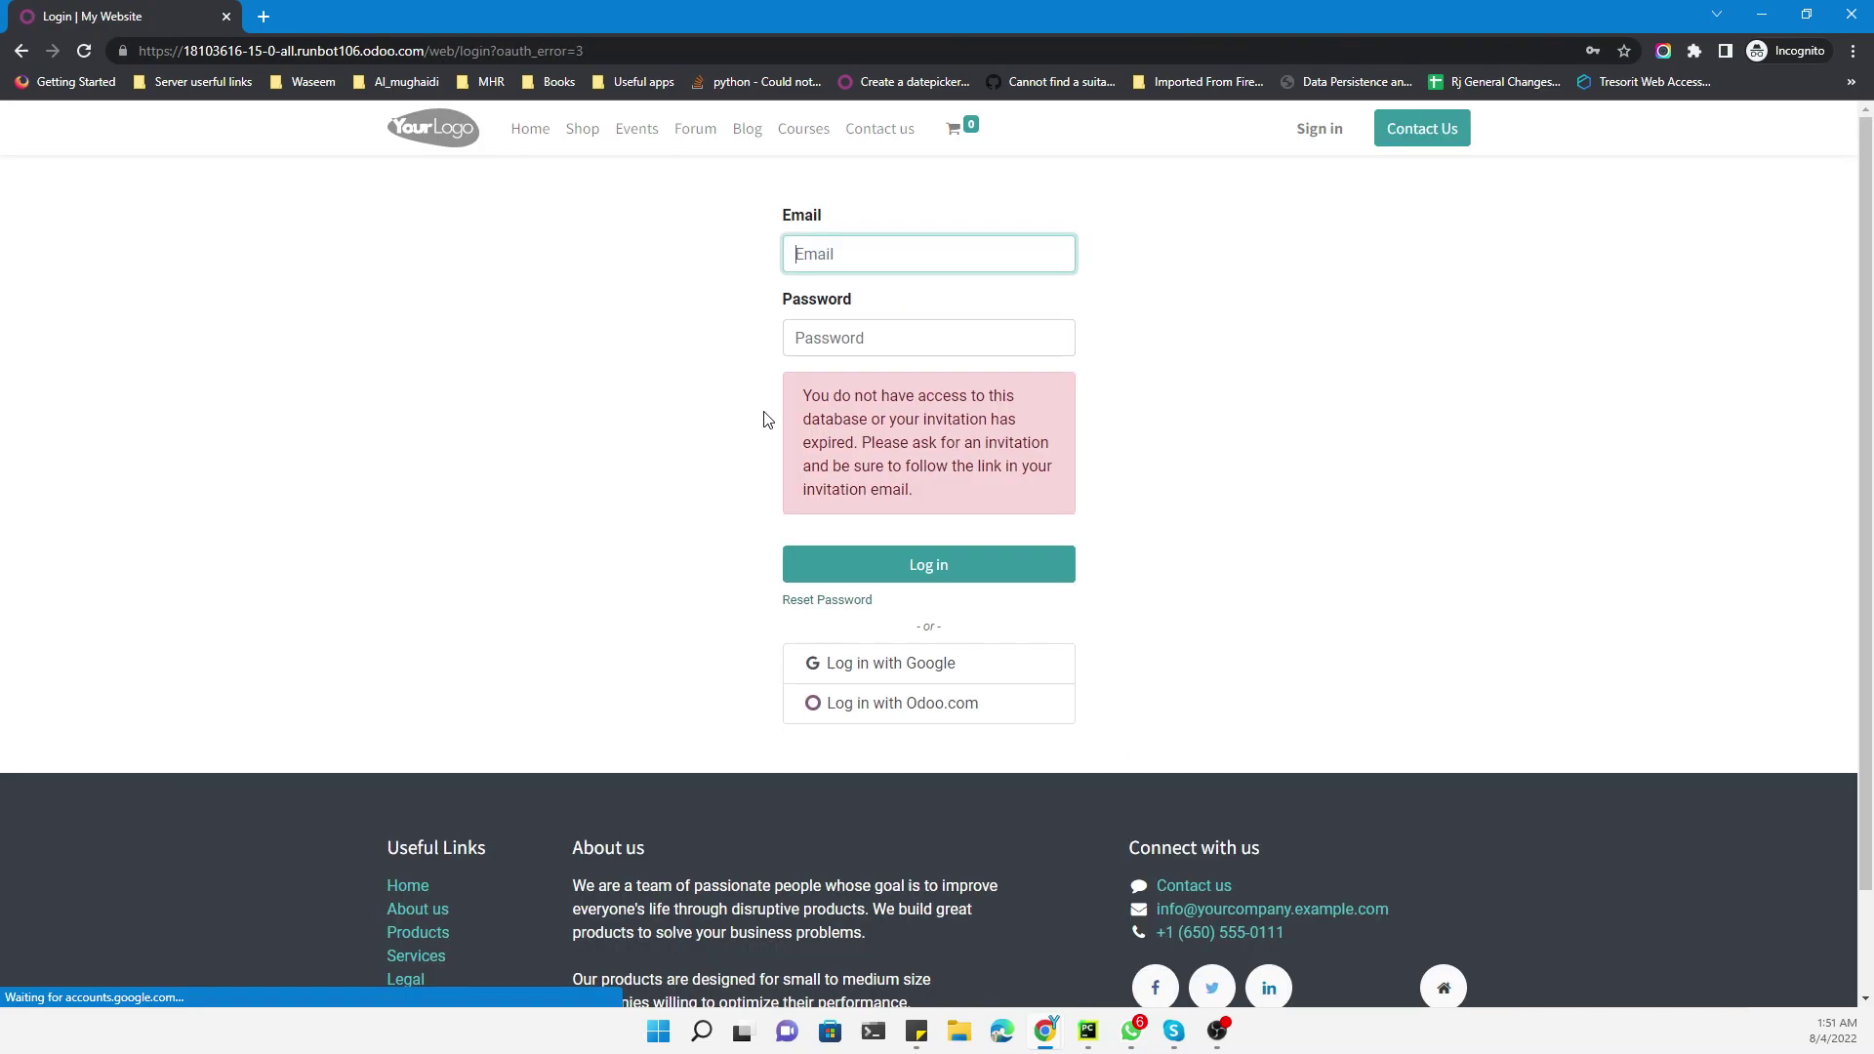
Under Permissions, set Customer Account to Free sign up and save the Odoo settings
{"action": "triple_click", "coordinate": [907, 402]}
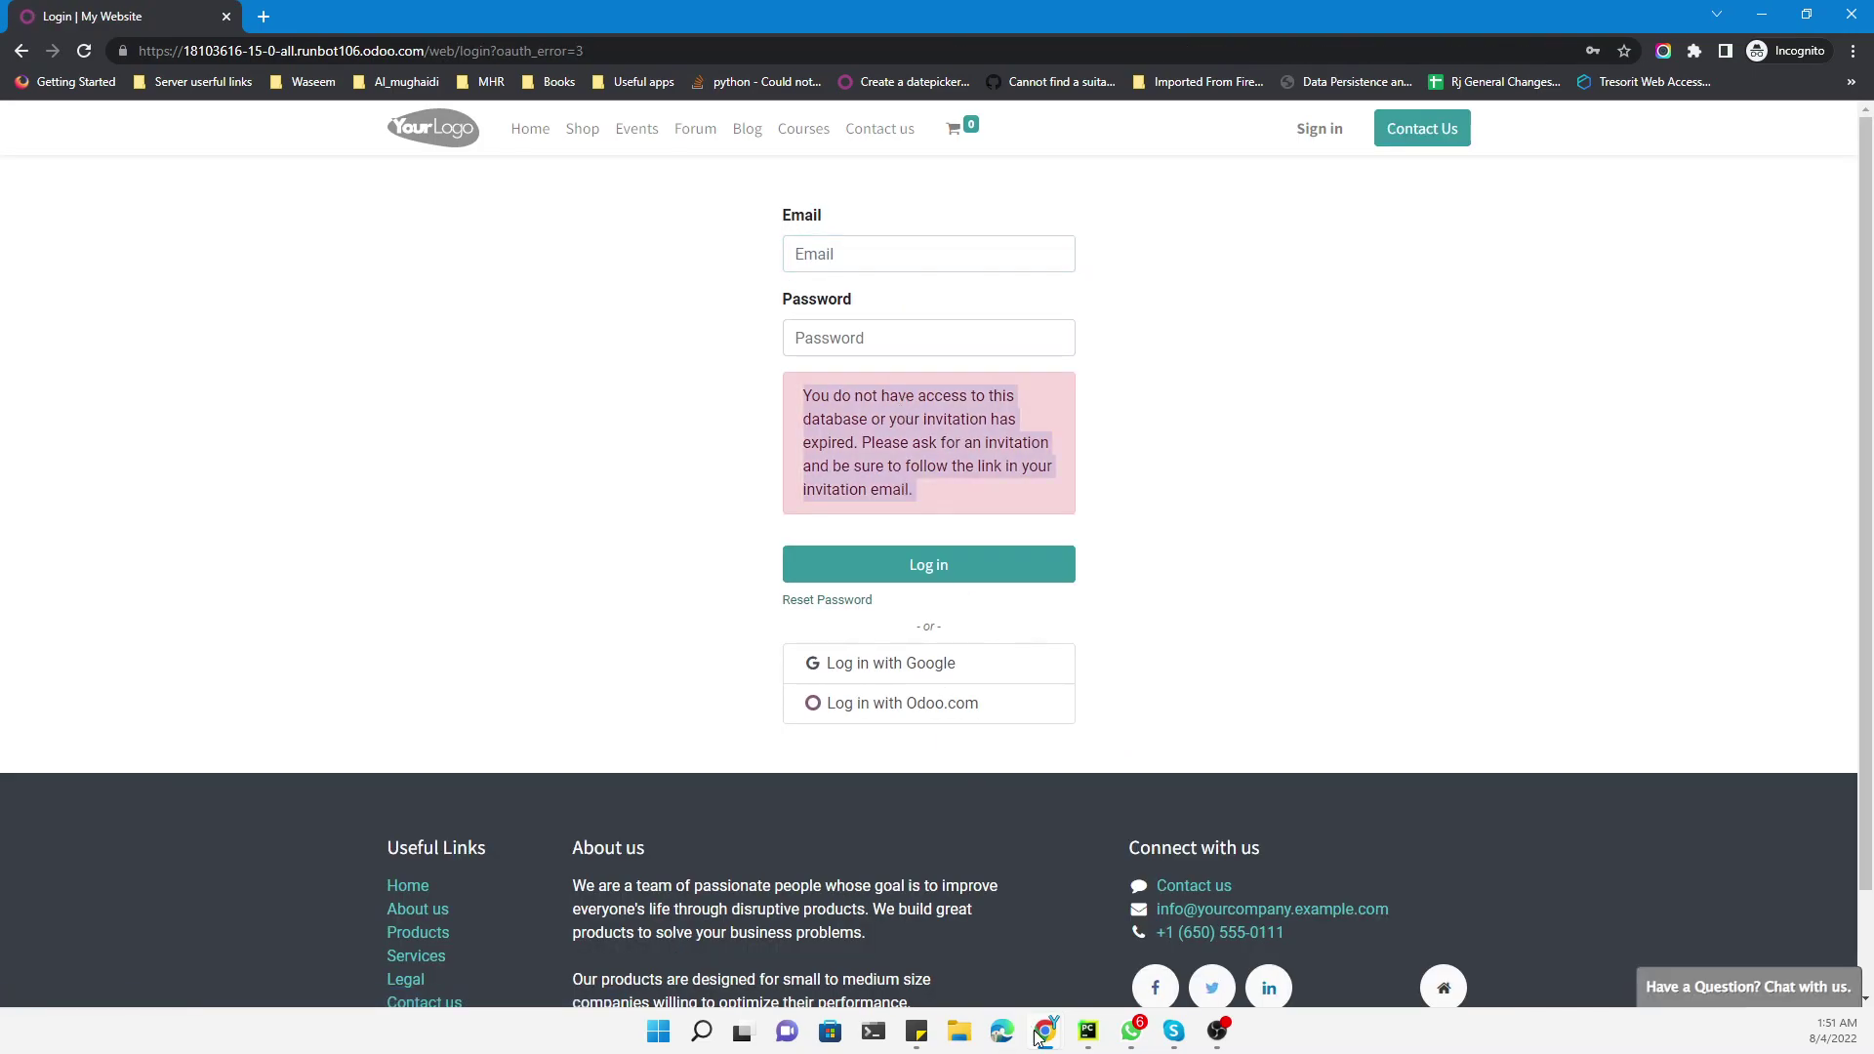
{"action": "mouse_move", "coordinate": [1052, 1030]}
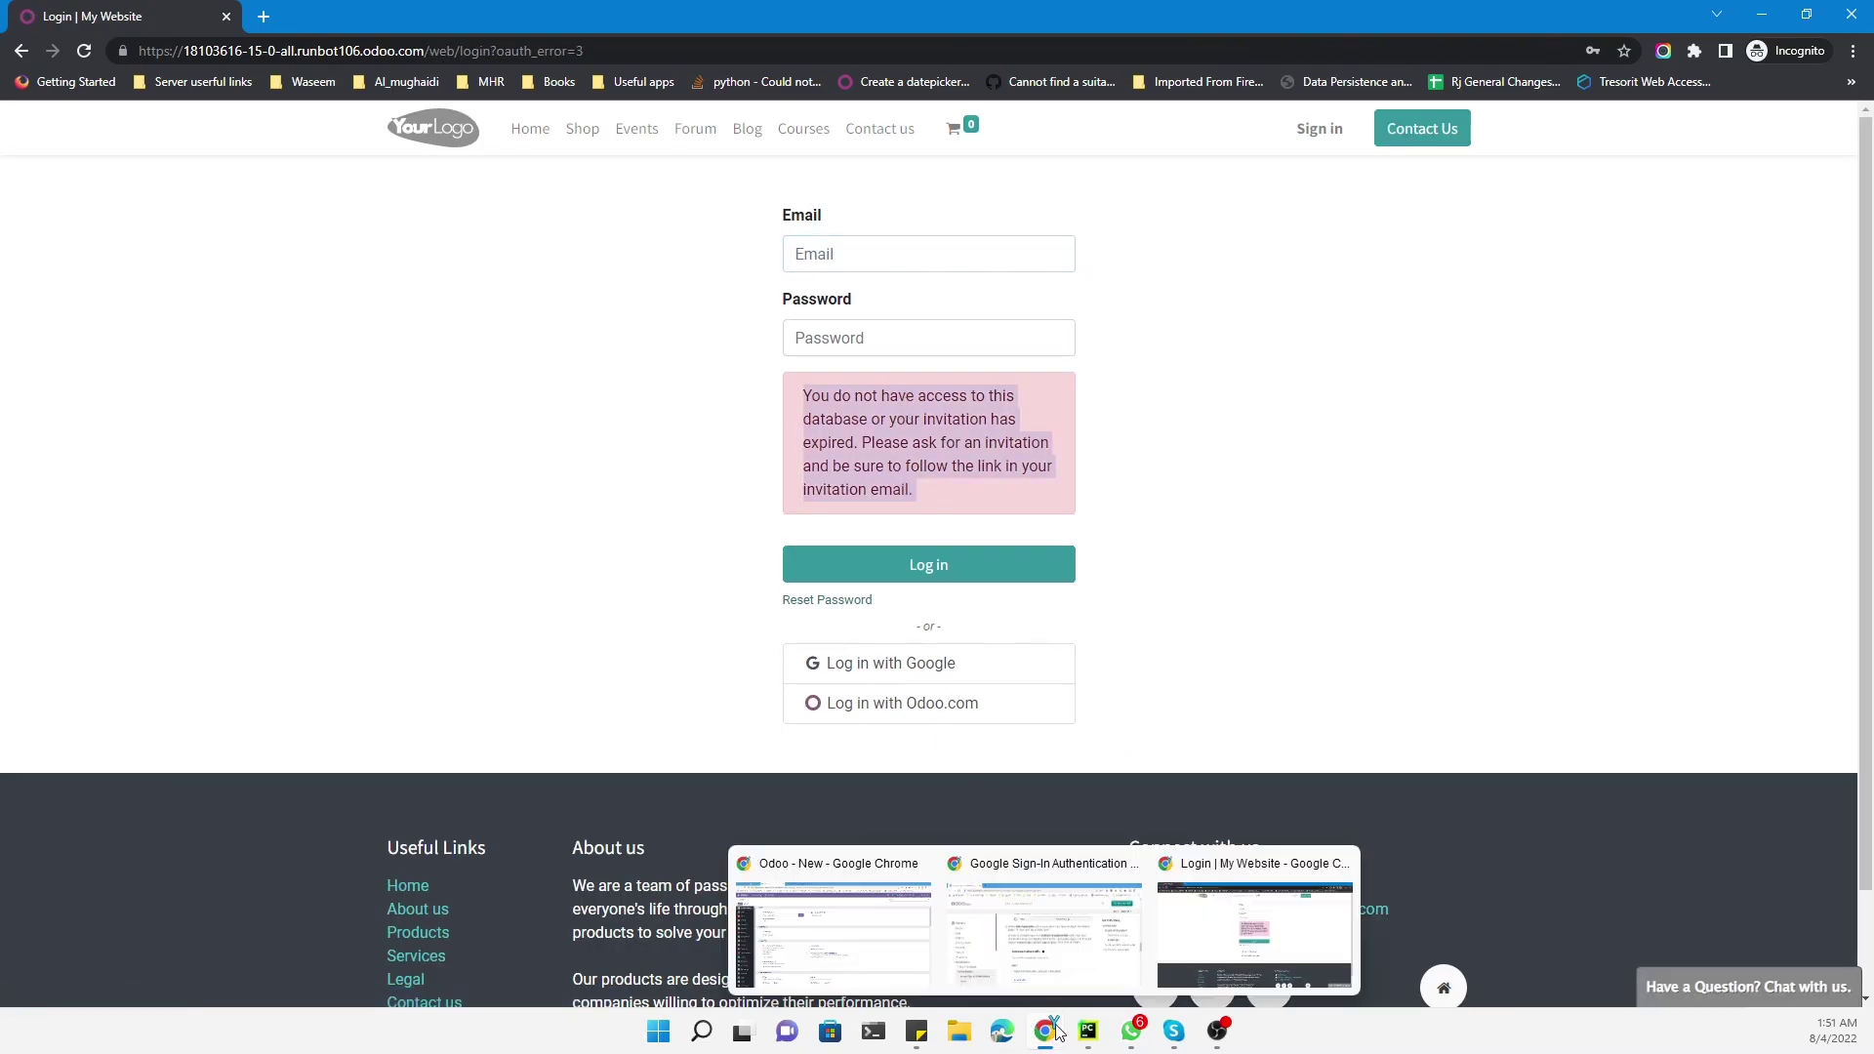
{"action": "left_click", "coordinate": [858, 919]}
{"action": "scroll", "coordinate": [460, 469], "scroll_direction": "down", "scroll_amount": 7}
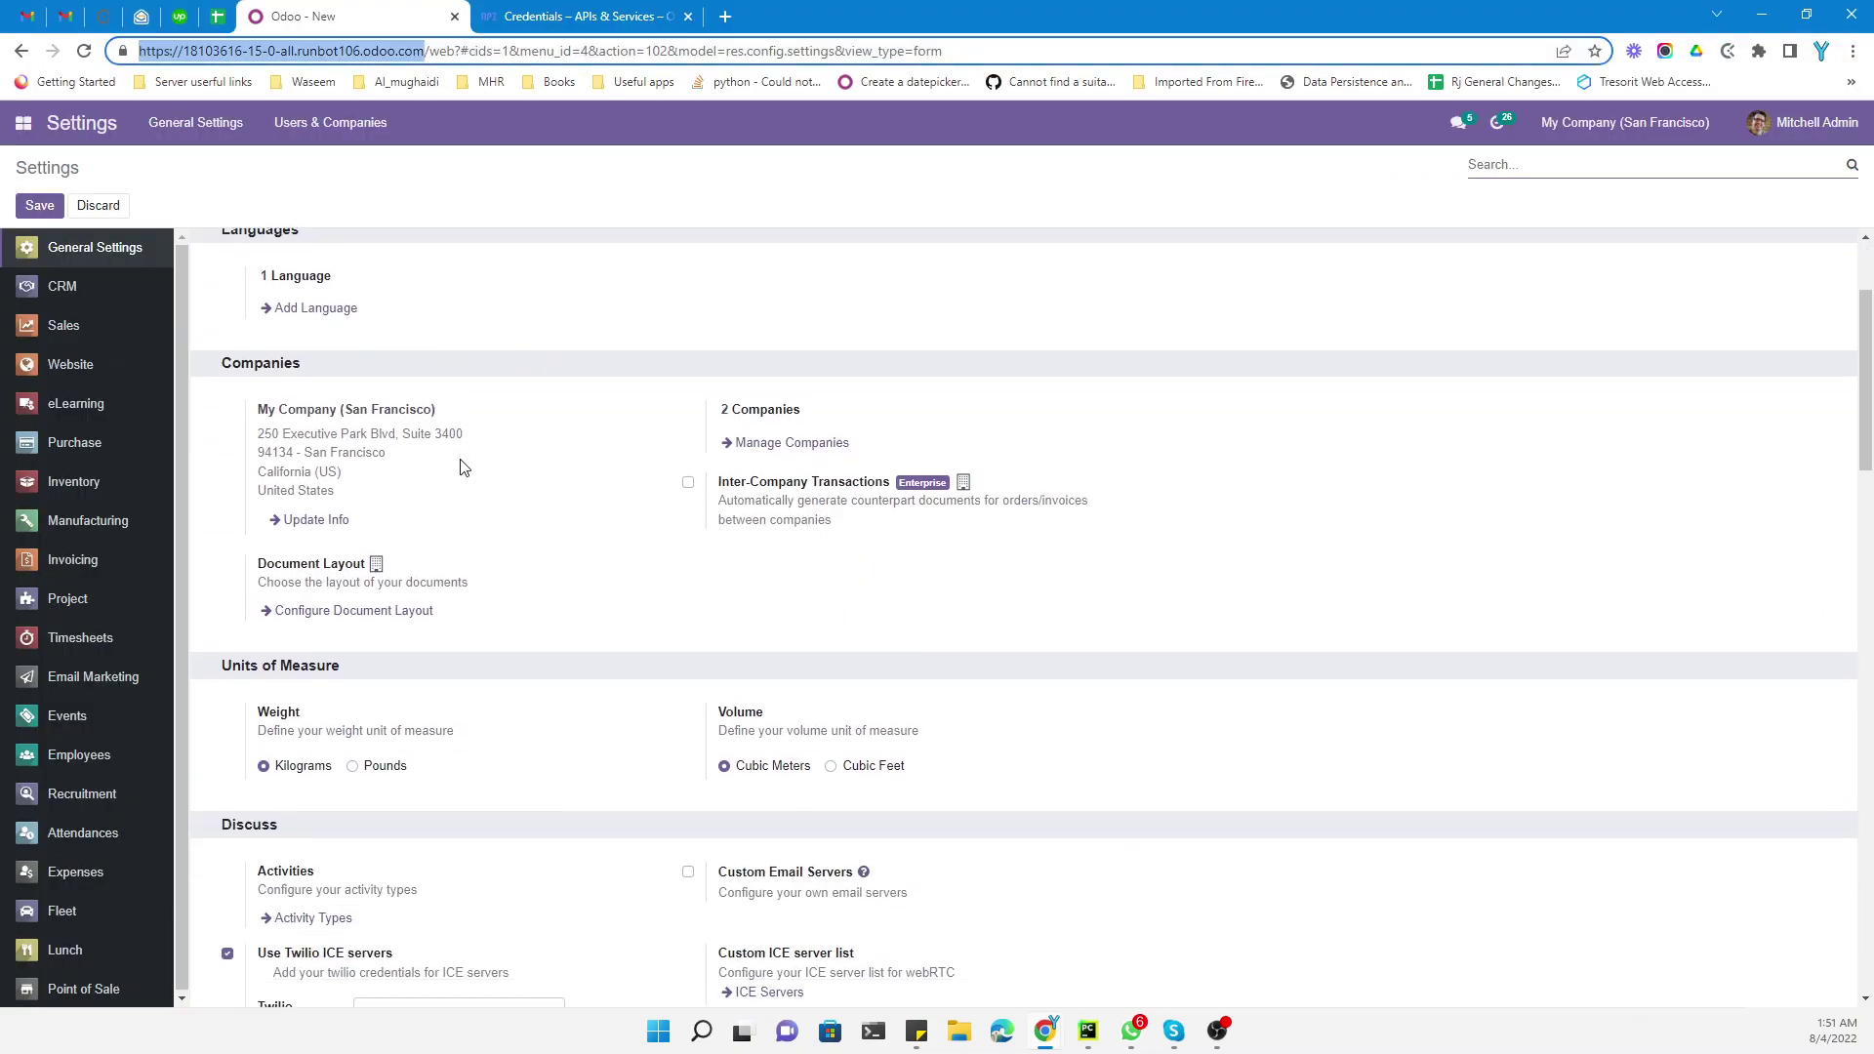
{"action": "scroll", "coordinate": [492, 480], "scroll_direction": "down", "scroll_amount": 7}
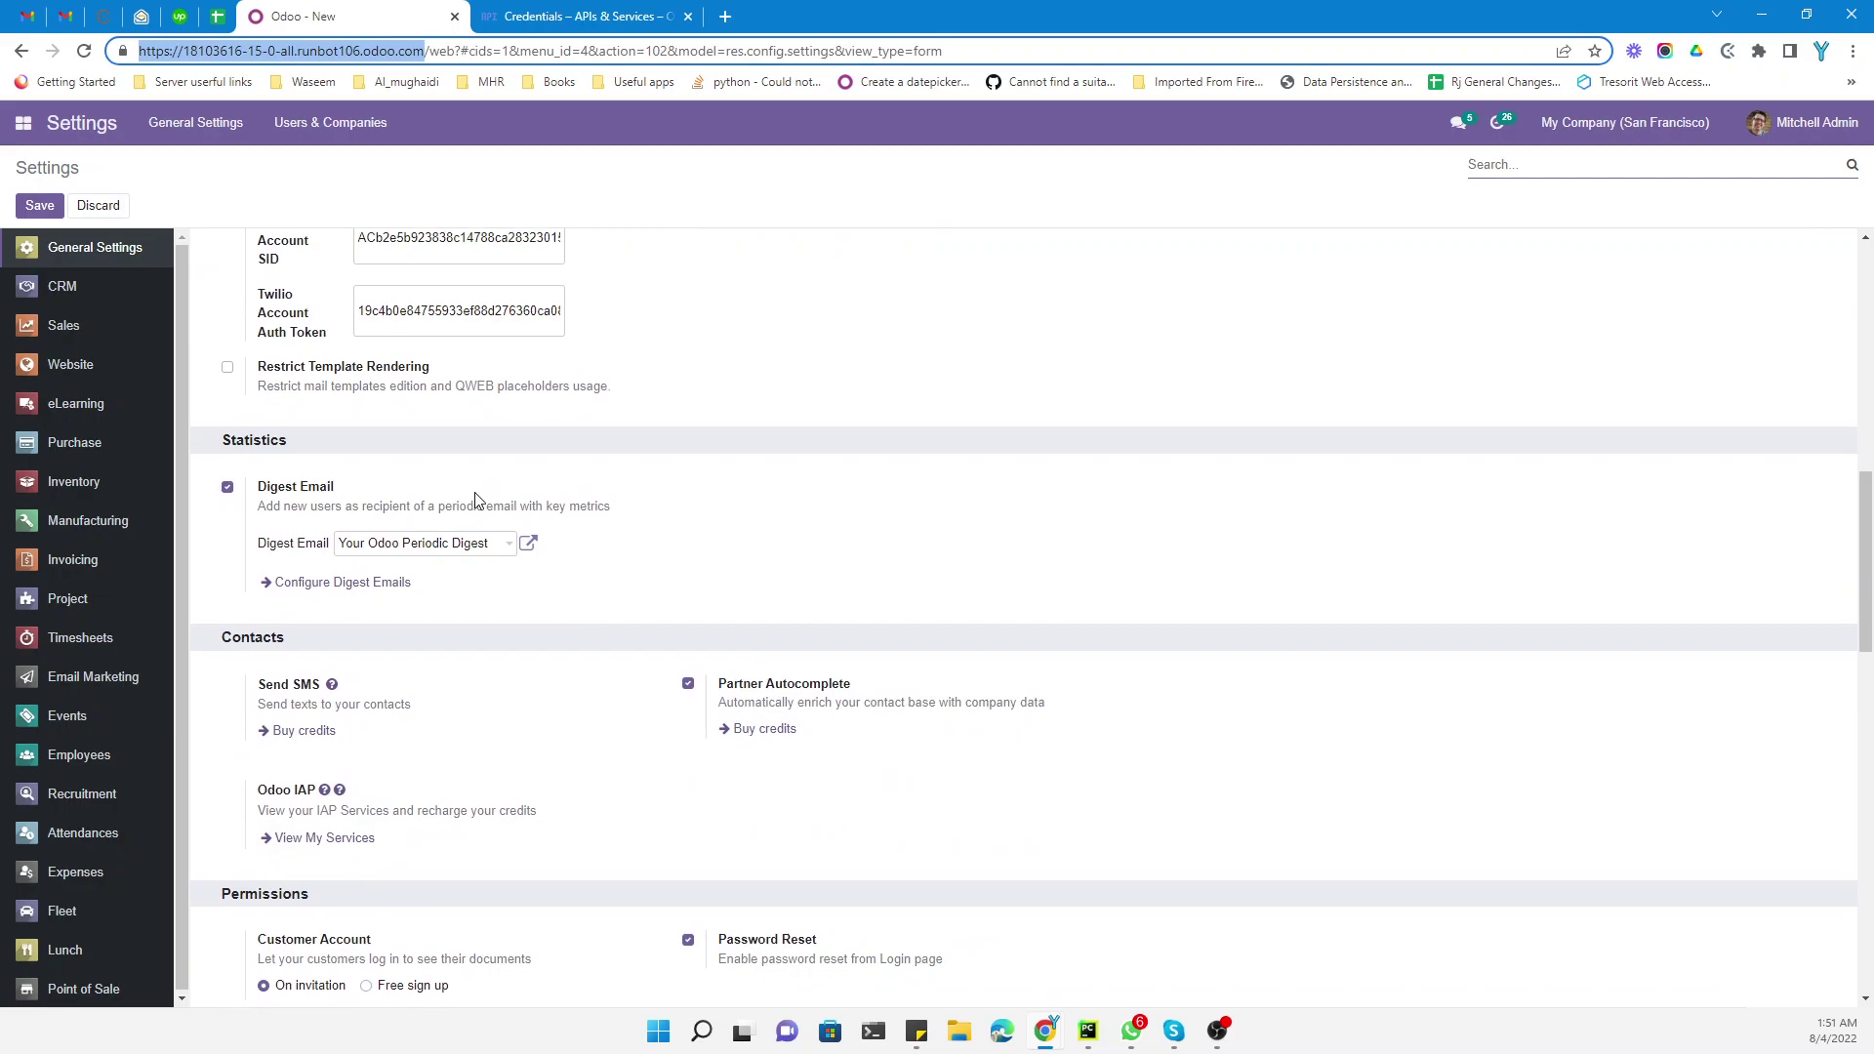
{"action": "scroll", "coordinate": [480, 501], "scroll_direction": "down", "scroll_amount": 1}
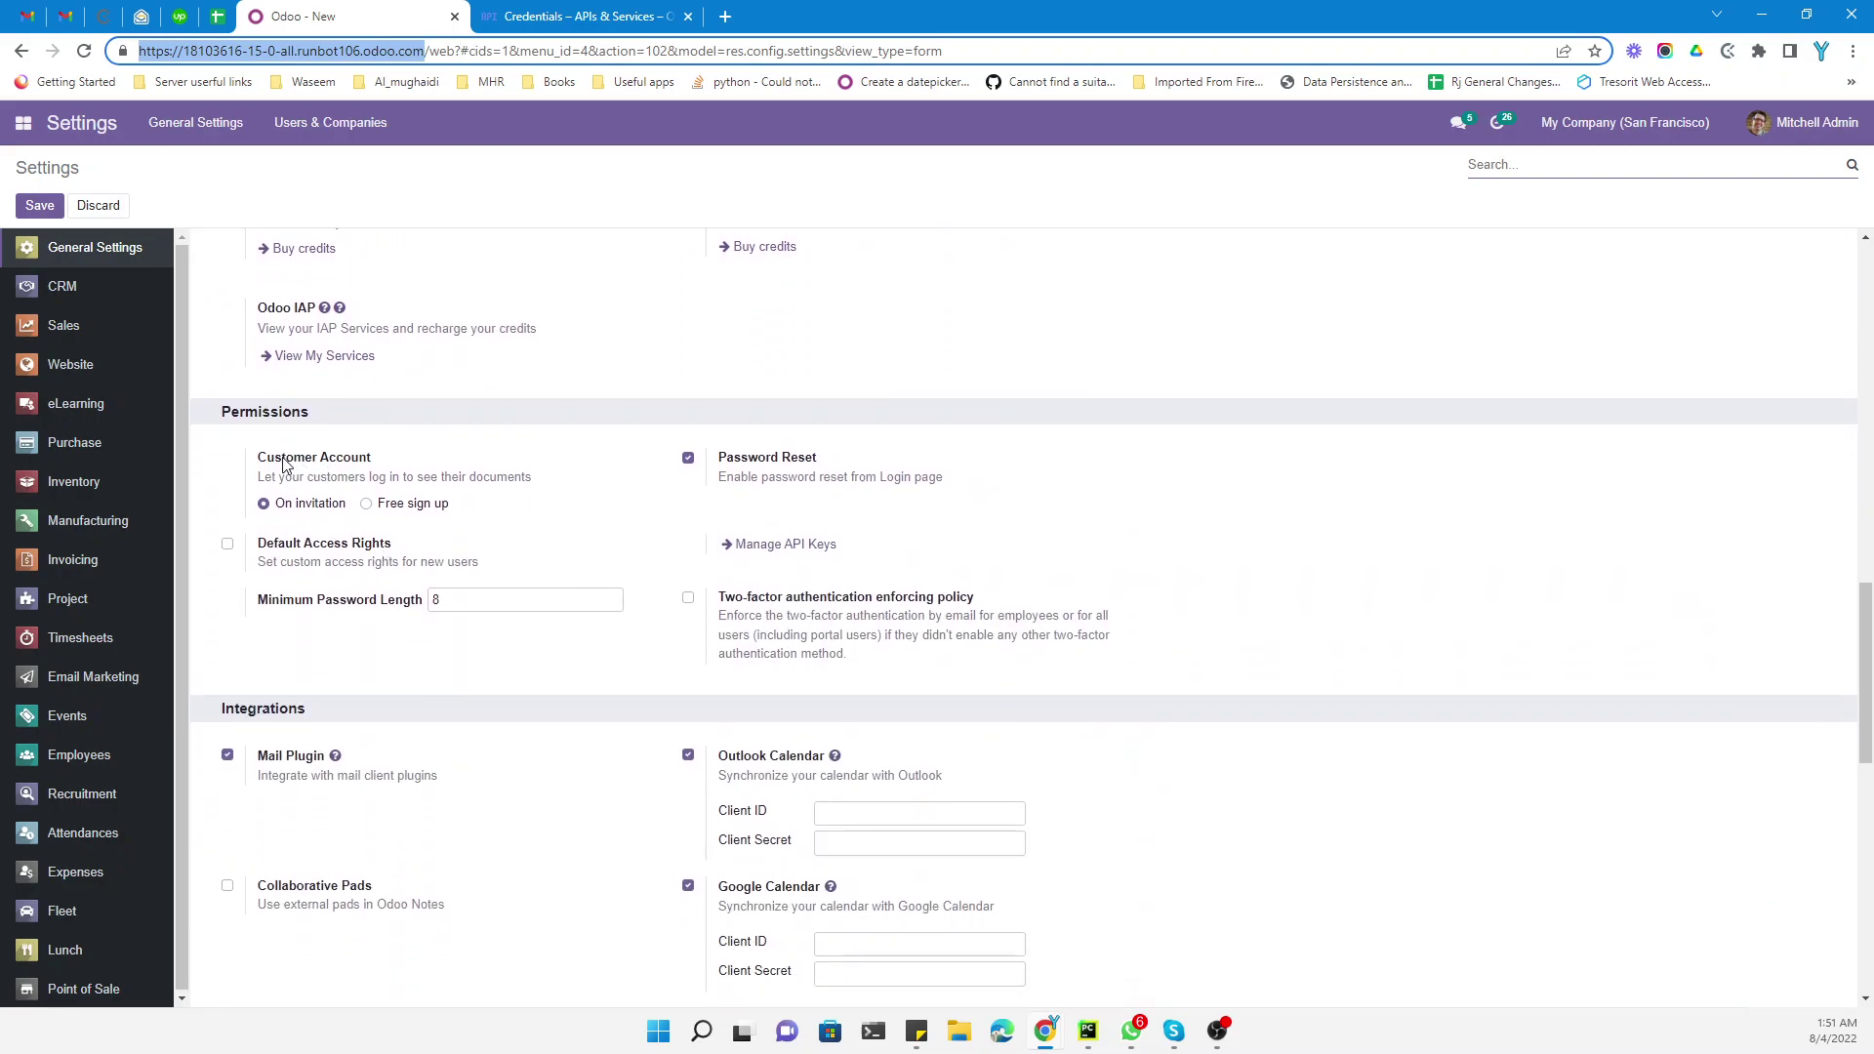
{"action": "left_click_drag", "start_coordinate": [283, 460], "coordinate": [363, 470]}
{"action": "left_click", "coordinate": [425, 507]}
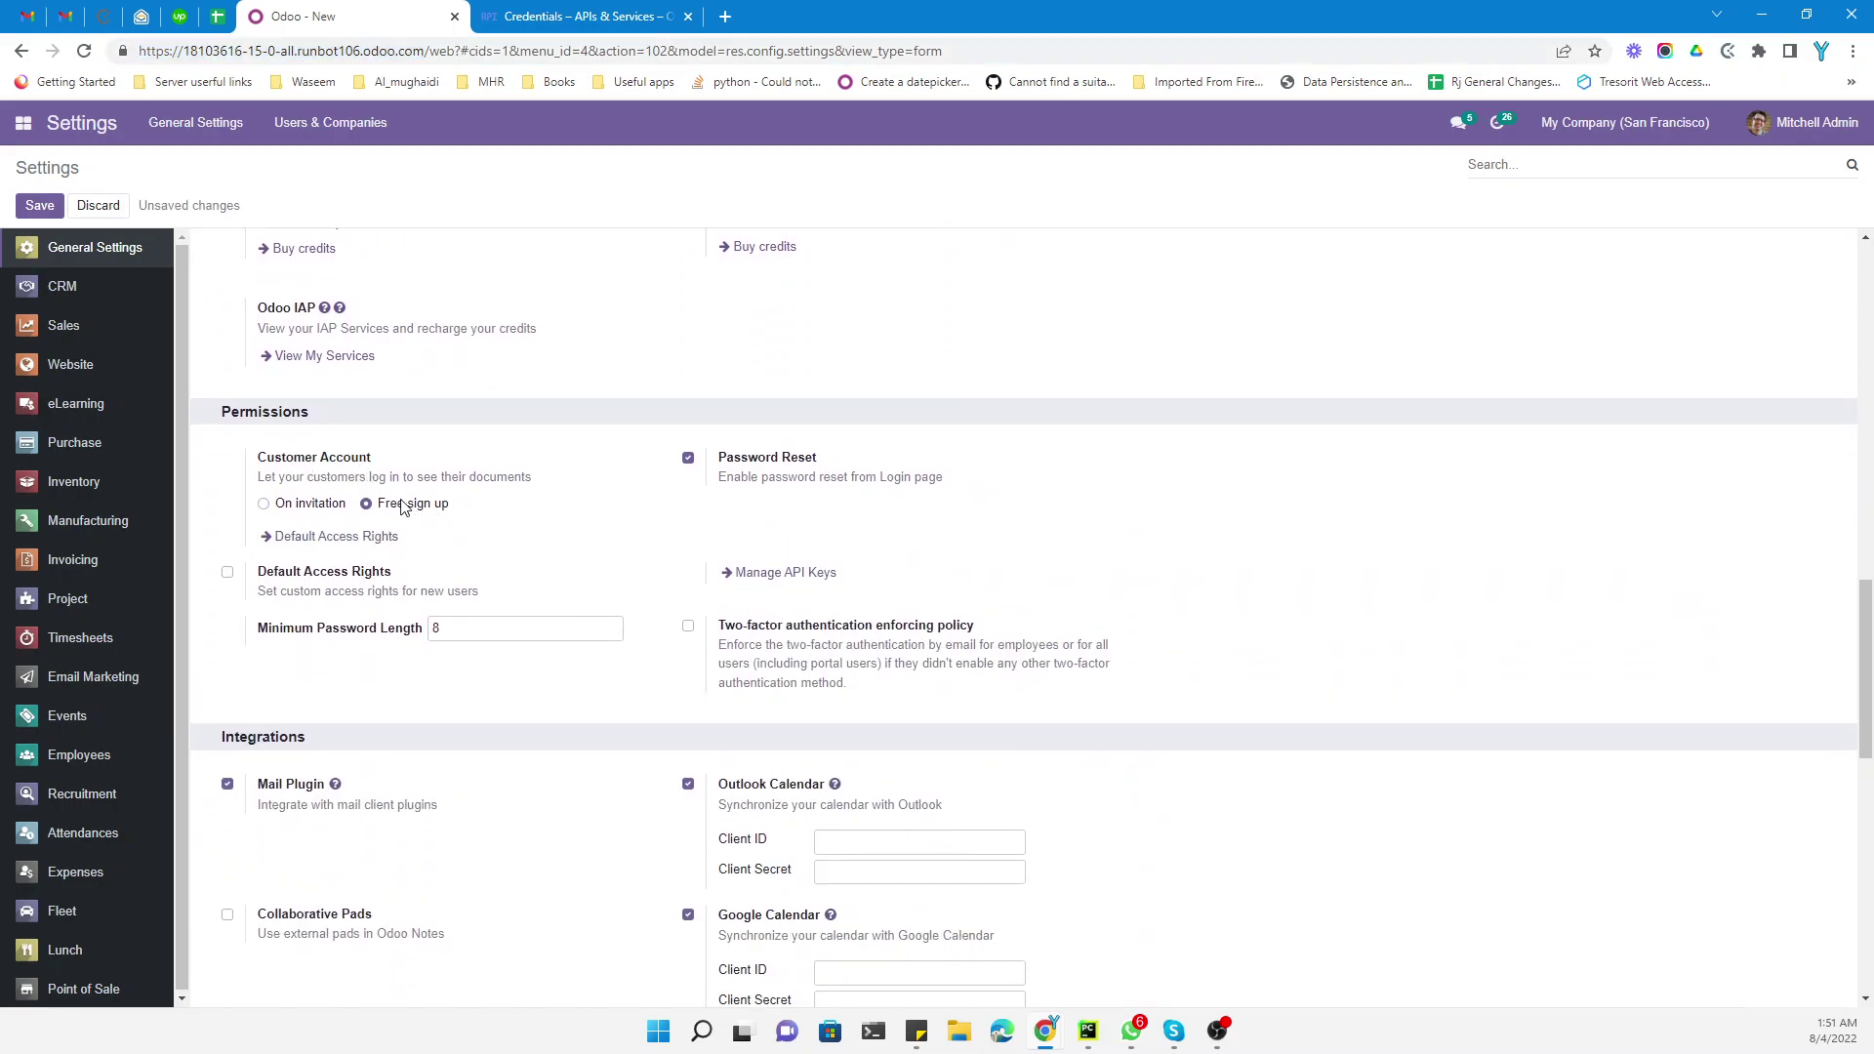
{"action": "left_click", "coordinate": [40, 206]}
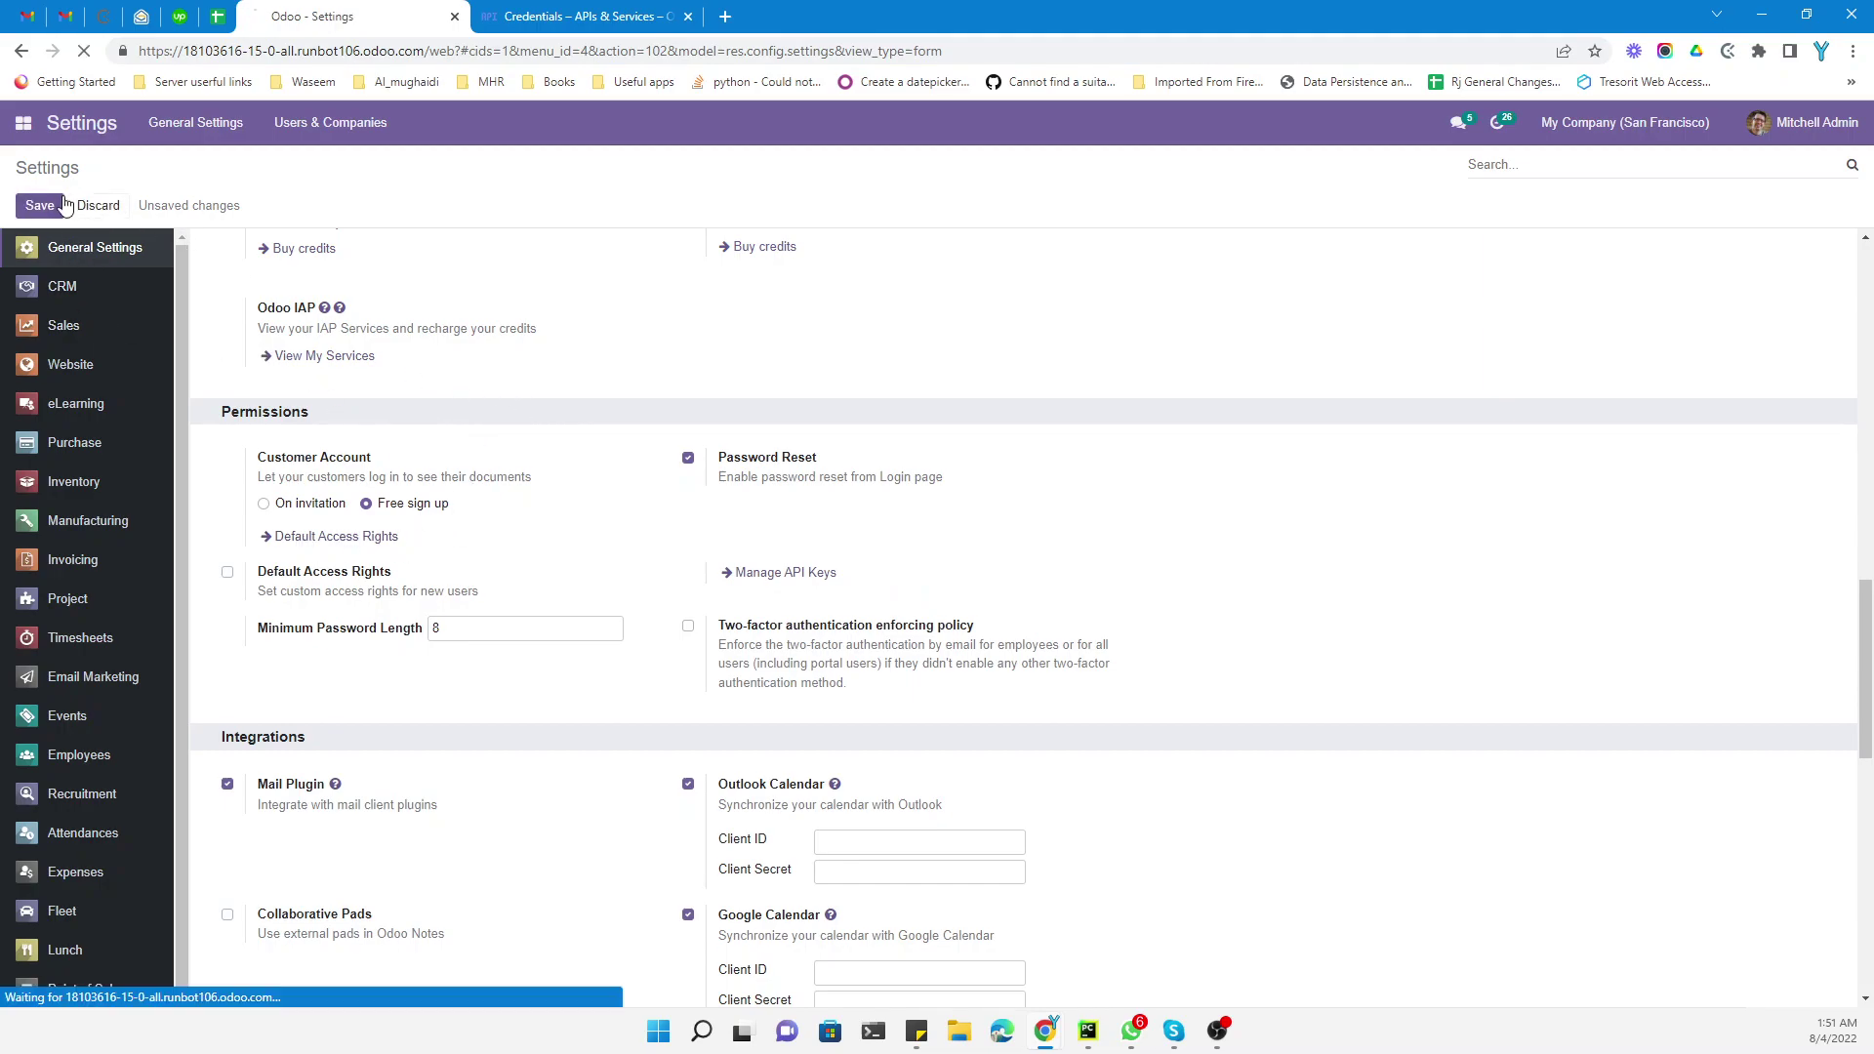
{"action": "mouse_move", "coordinate": [1051, 1040]}
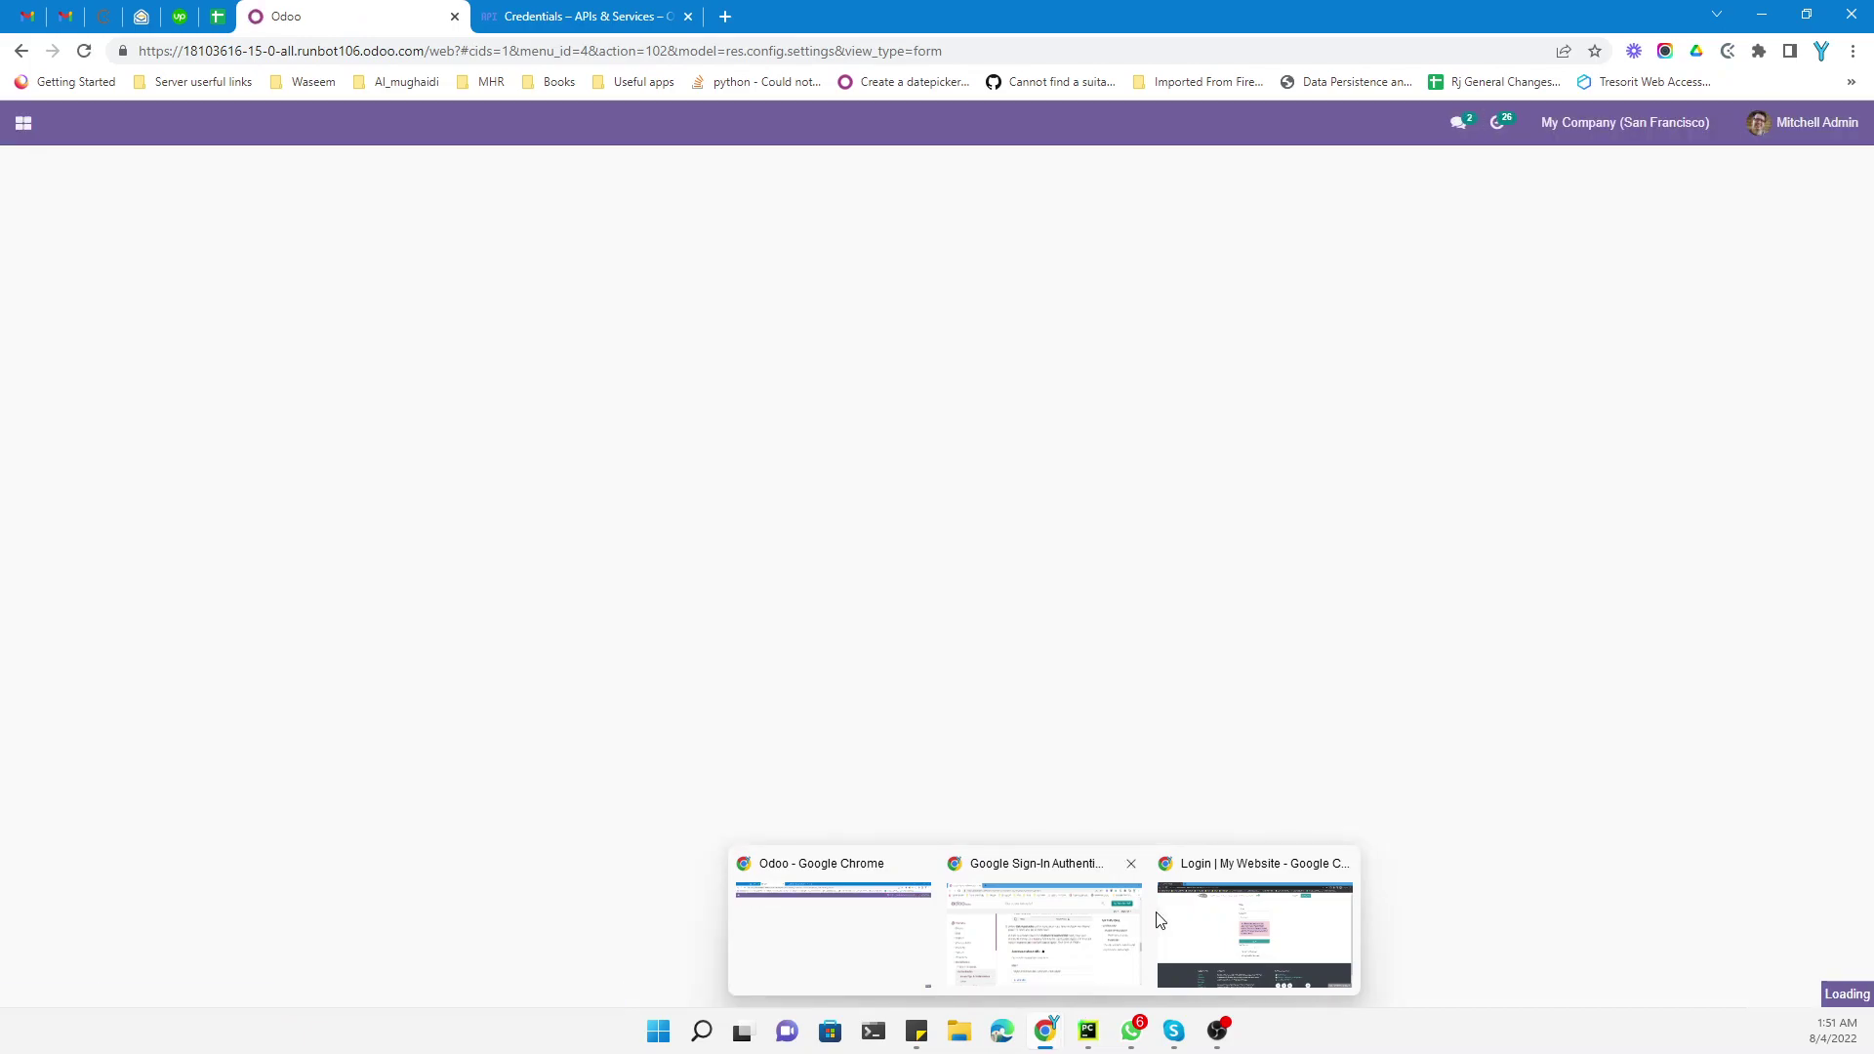
Retry in the incognito window and open My Account from the signed-in user's menu
{"action": "left_click", "coordinate": [1239, 906]}
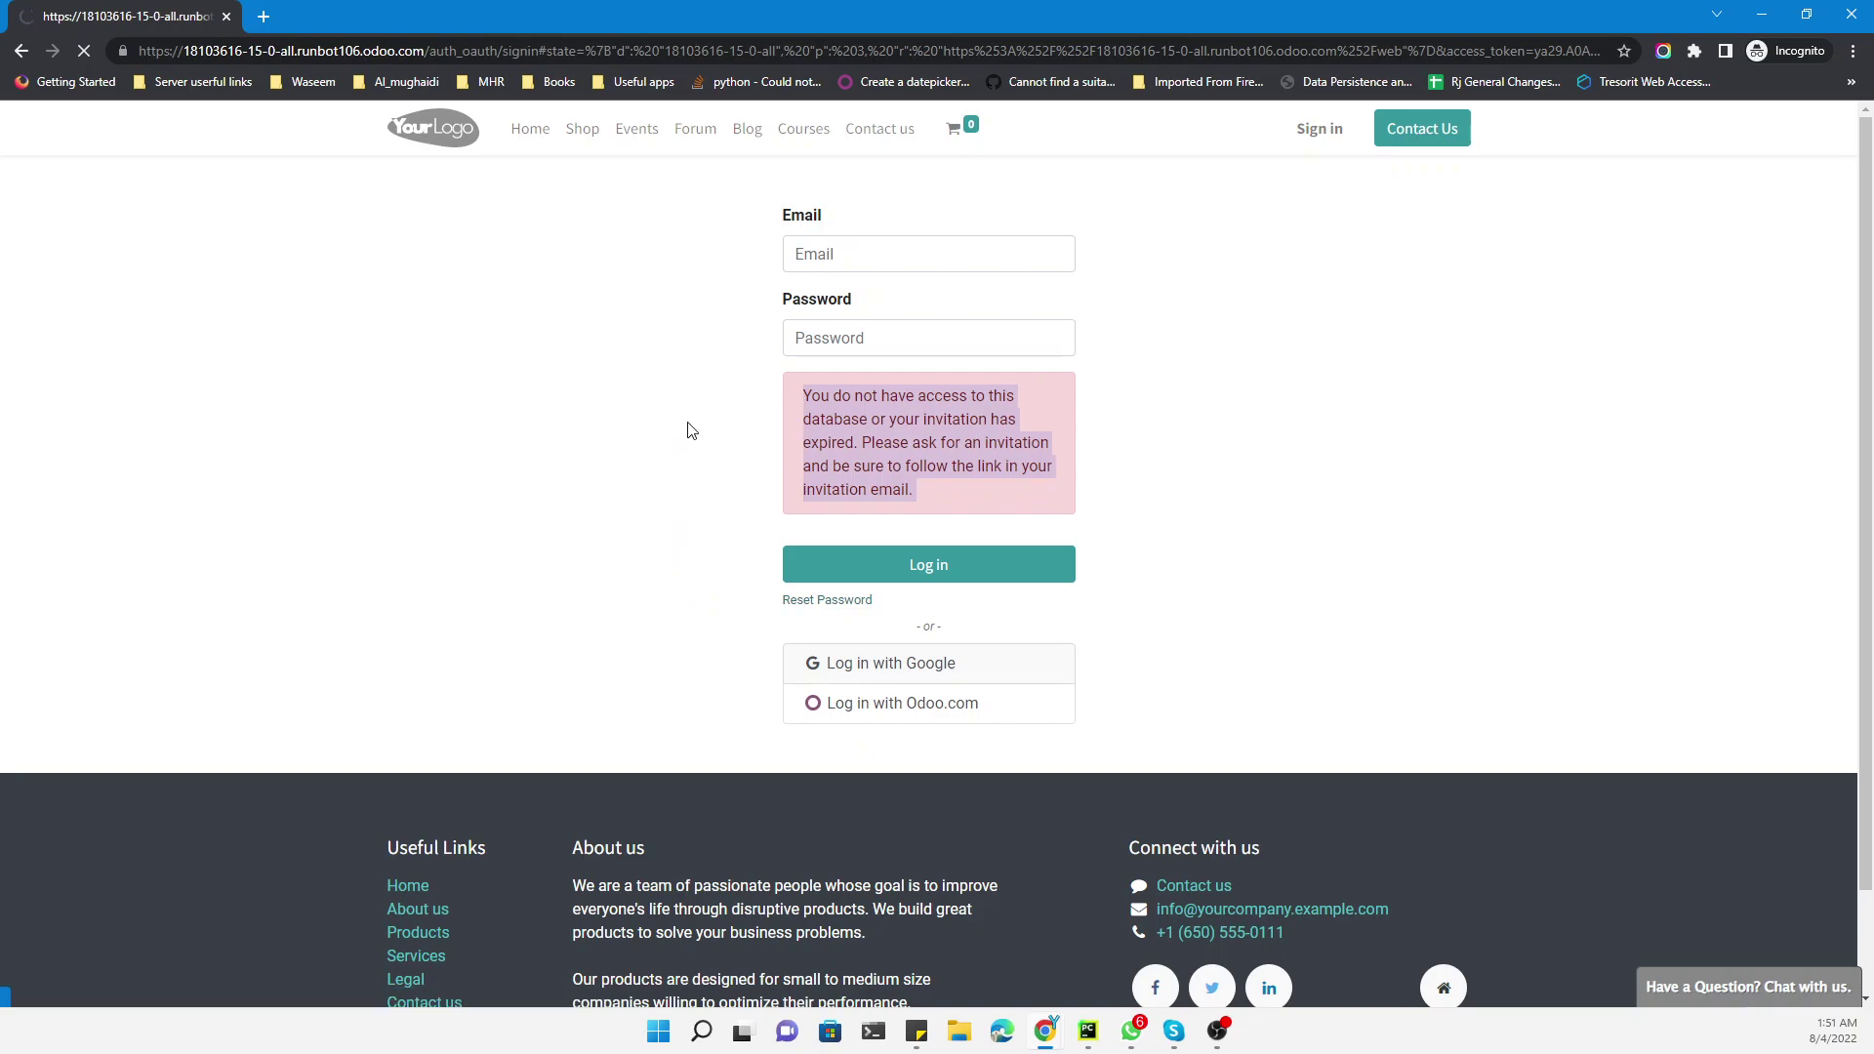
{"action": "left_click", "coordinate": [1271, 133]}
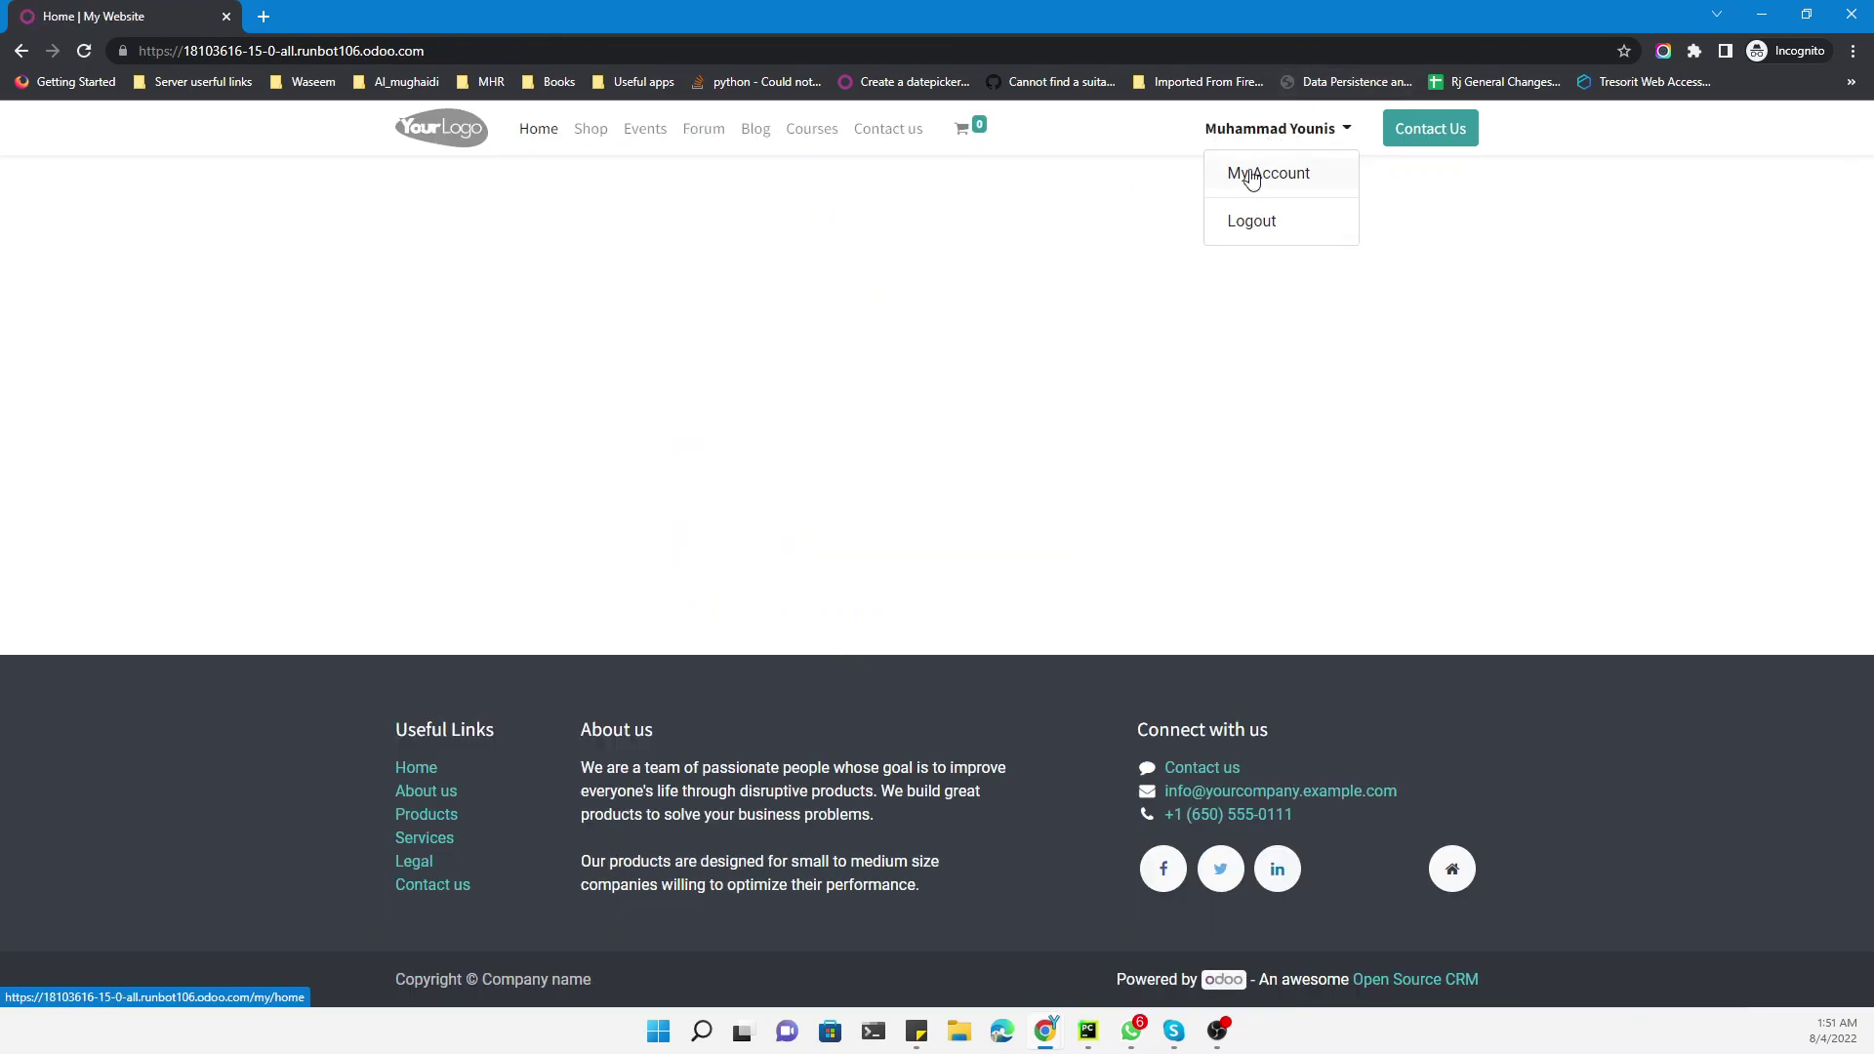
{"action": "left_click", "coordinate": [1265, 177]}
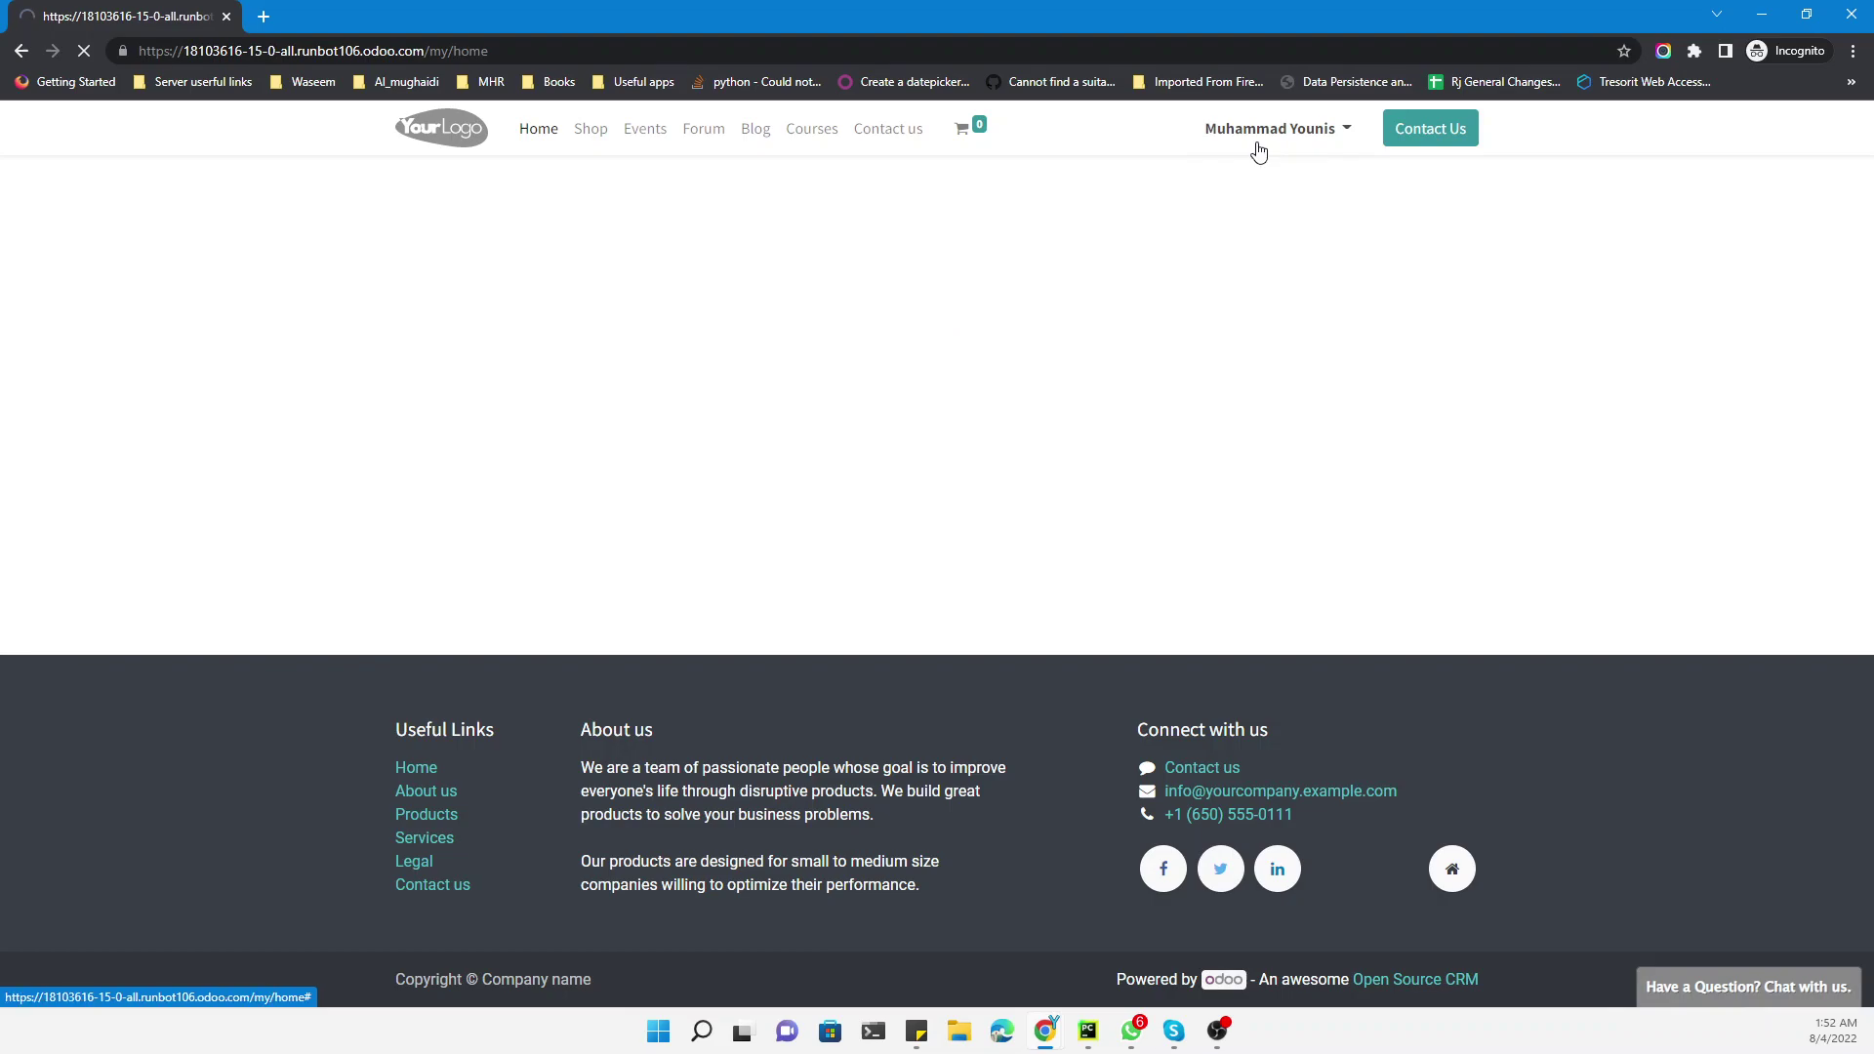